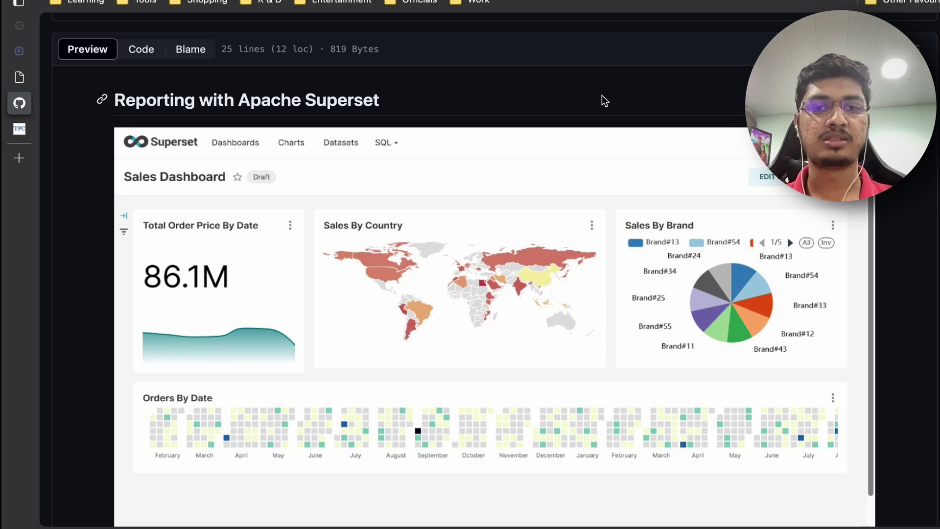
Examine the Sales Dashboard screenshot and the TPC-H data model diagram in the GitHub README.
scroll(601, 95, "down", 2)
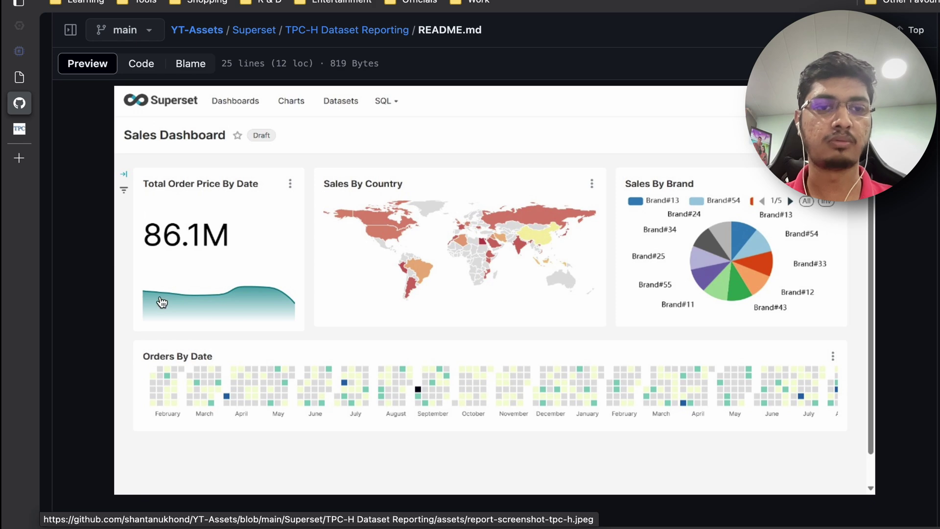
scroll(302, 310, "down", 1)
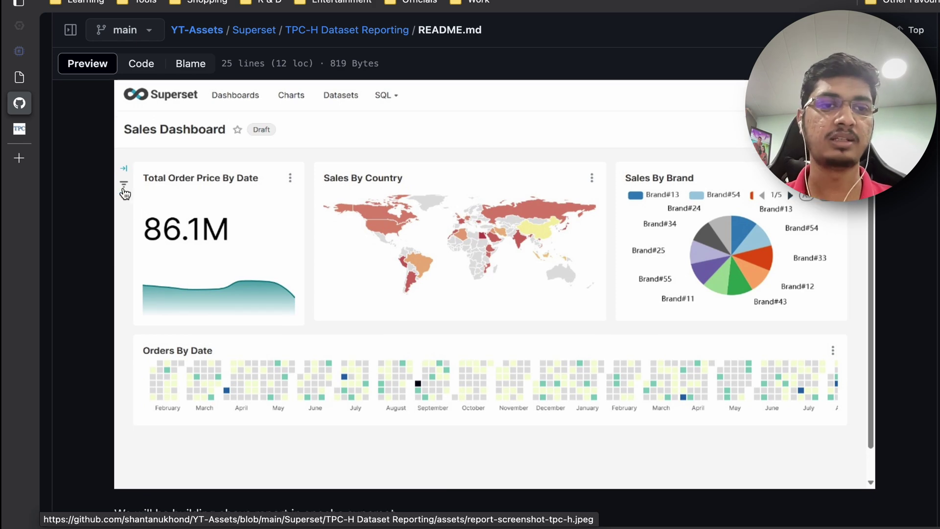
scroll(276, 197, "down", 3)
scroll(277, 197, "up", 5)
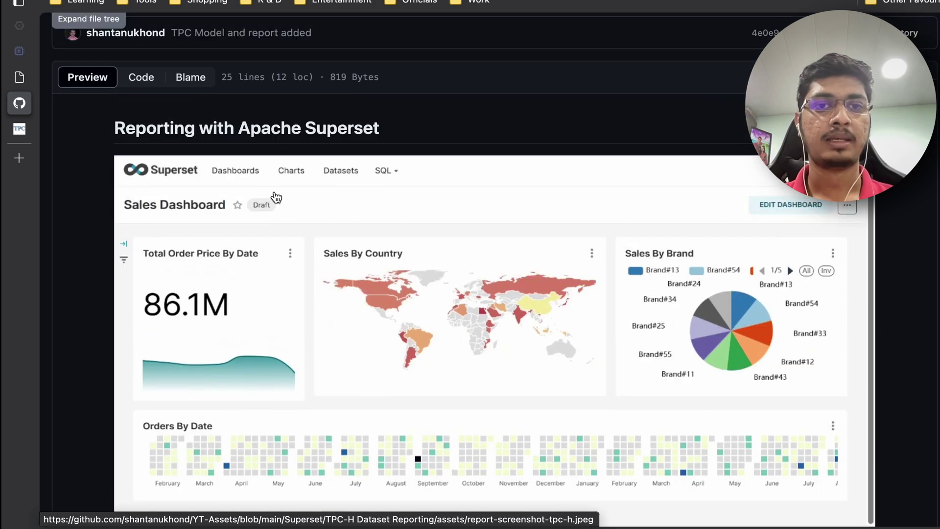
scroll(276, 196, "up", 1)
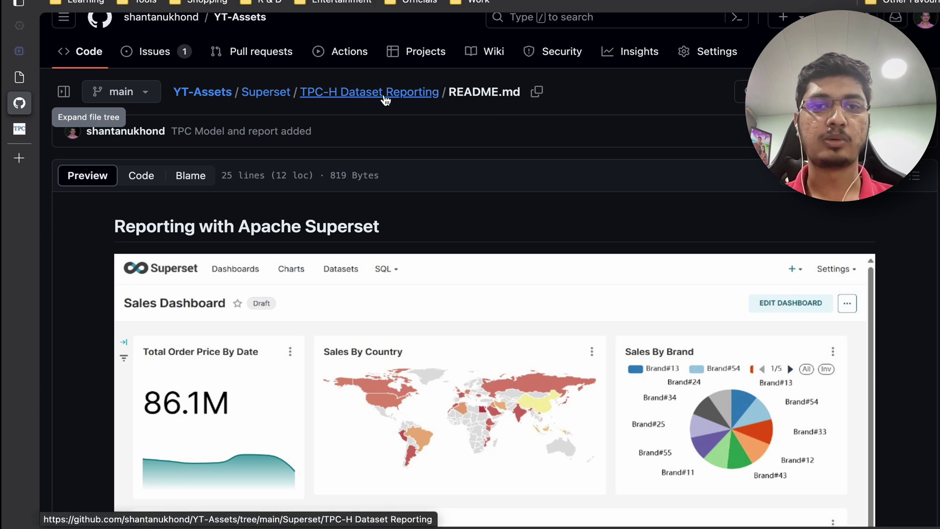
scroll(377, 144, "down", 8)
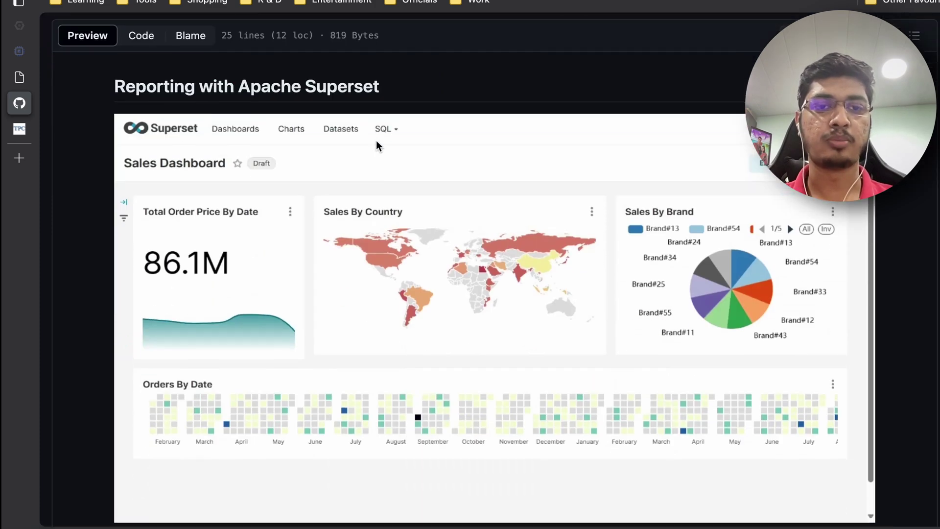
scroll(377, 145, "down", 3)
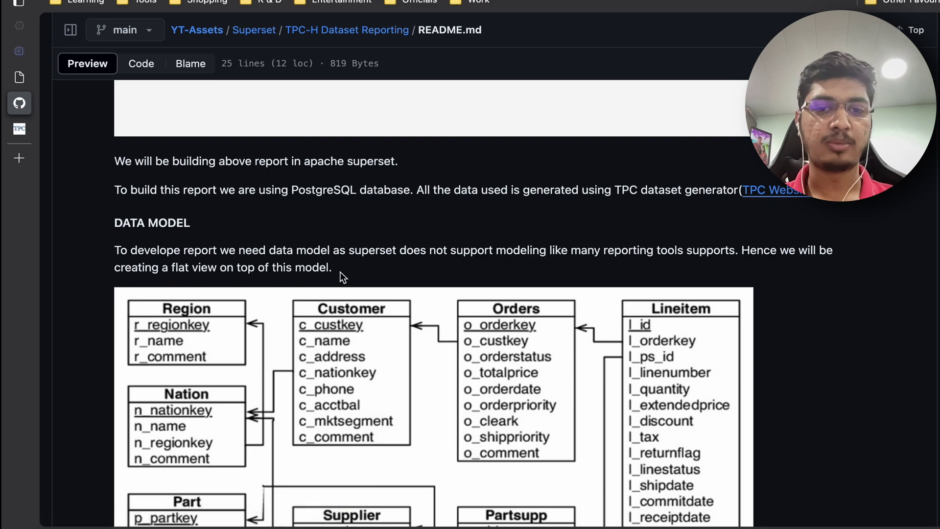
scroll(340, 272, "down", 5)
scroll(342, 276, "down", 1)
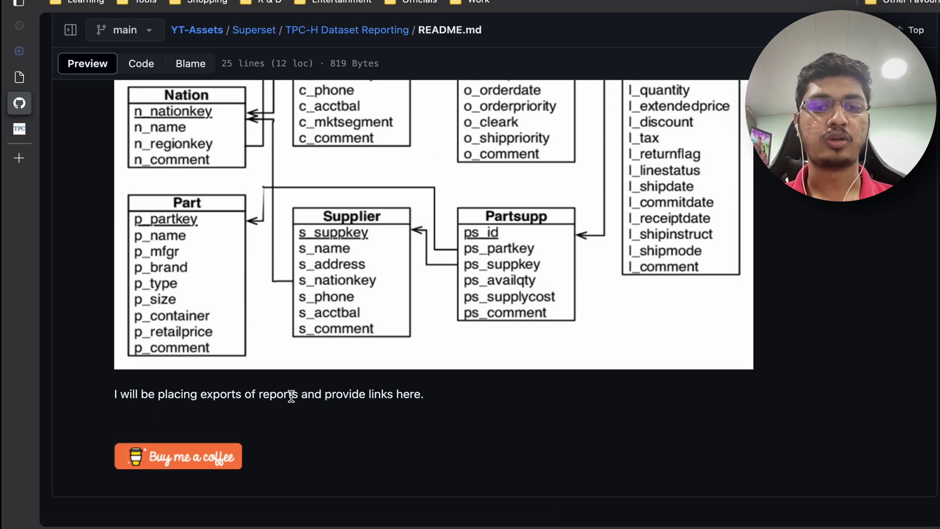
scroll(400, 394, "up", 2)
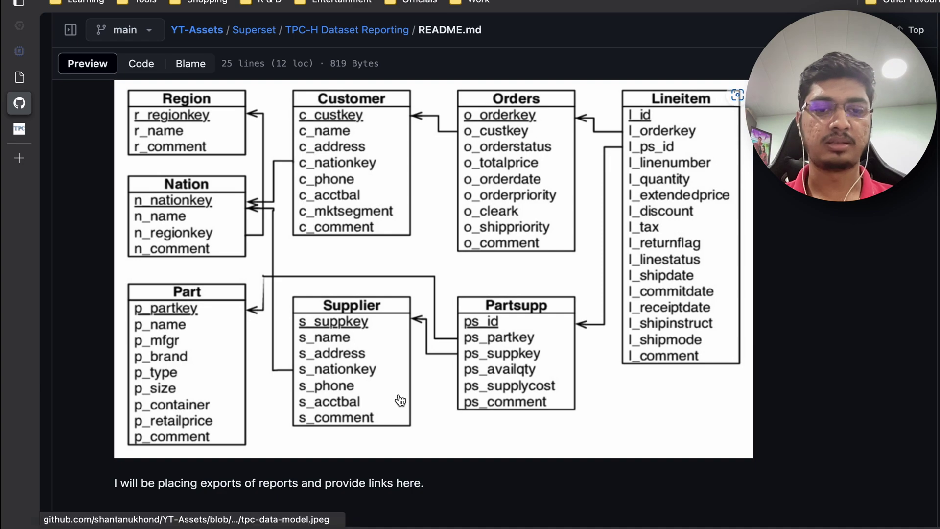
scroll(451, 354, "up", 15)
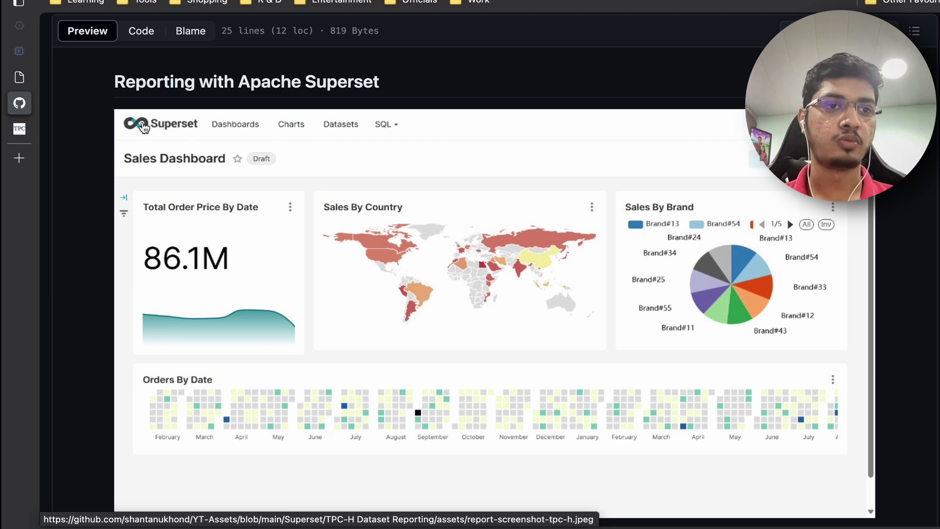
Switch to Superset, check the TPC Dataset connection in the databases list, and open SQL Lab.
left_click(33, 80)
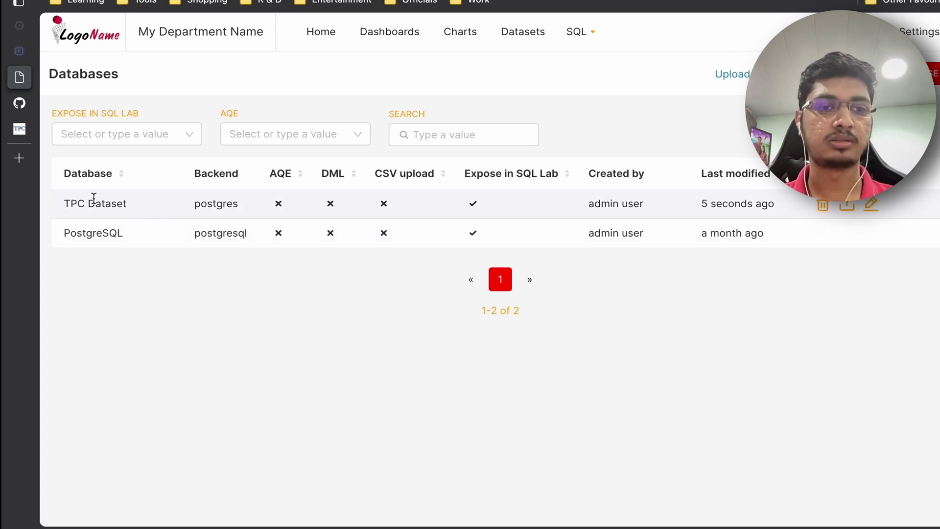
left_click_drag(140, 203, 60, 202)
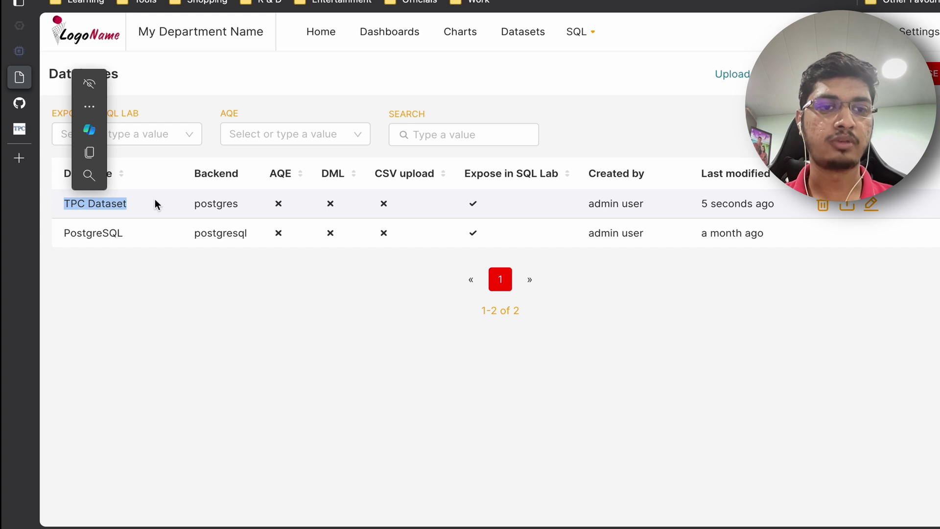
left_click(521, 66)
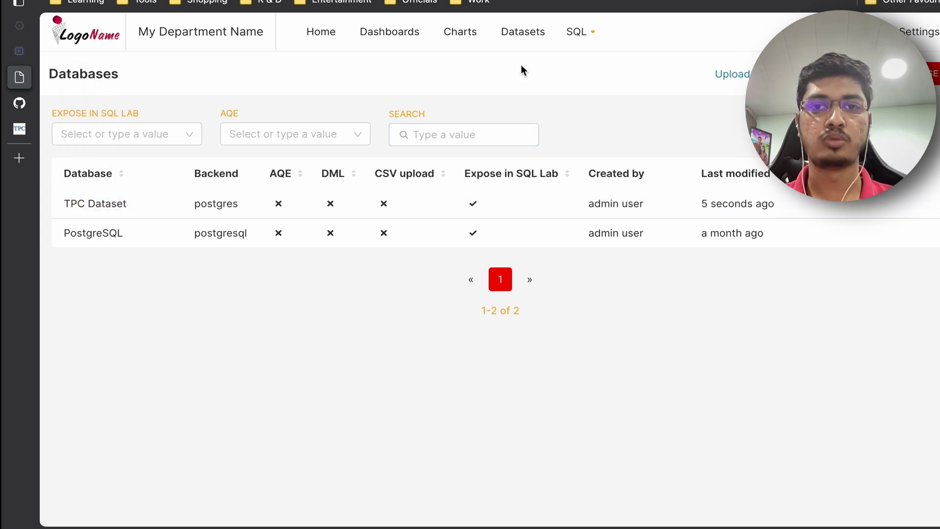
mouse_move(588, 45)
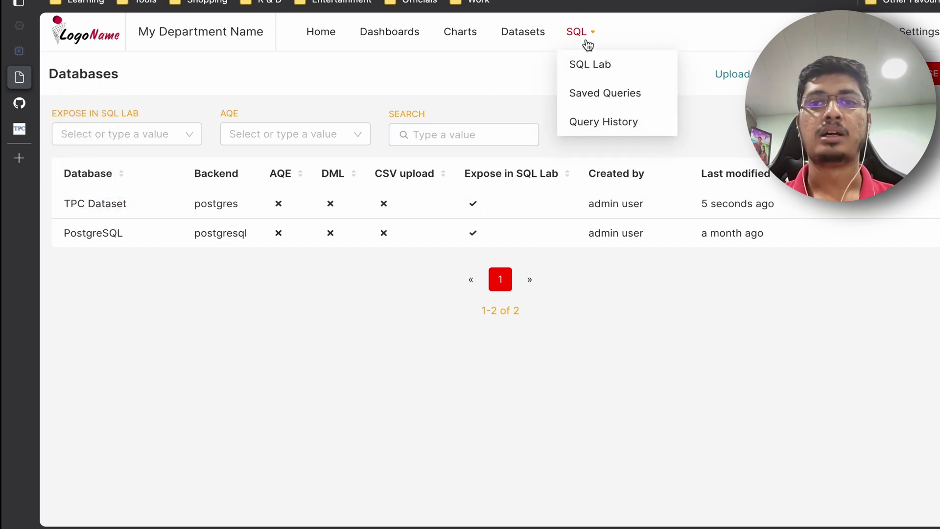
left_click(591, 64)
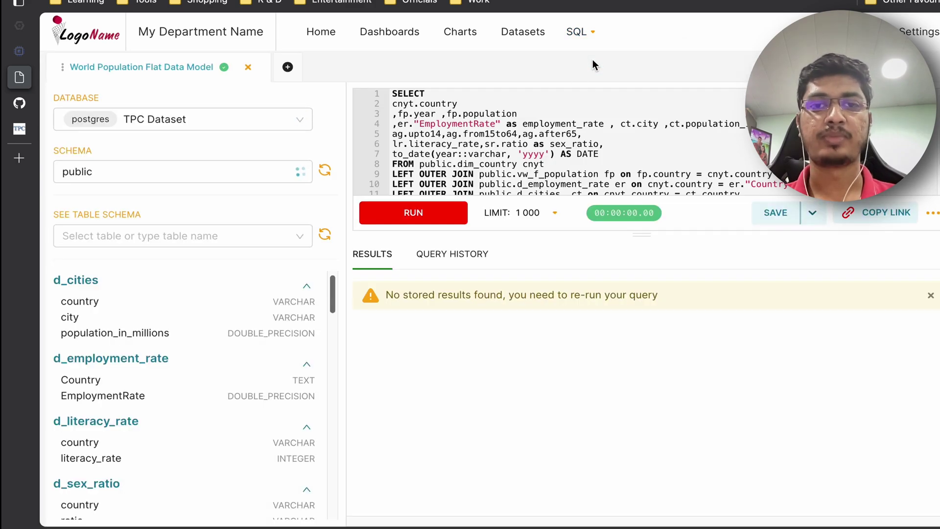
Clear the entire existing World Population query from the SQL Lab editor.
left_click(544, 122)
key("ctrl+a")
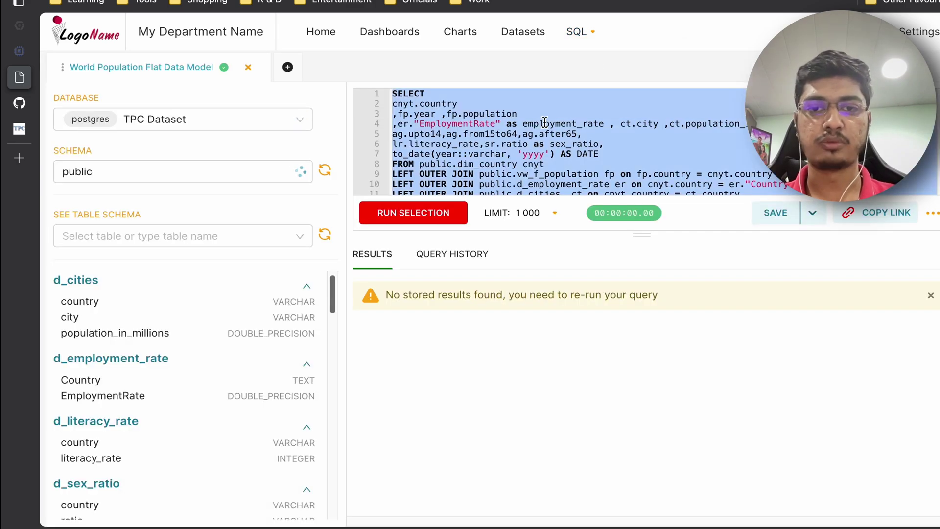
key("BackSpace")
key("ctrl+z")
scroll(435, 125, "up", 2)
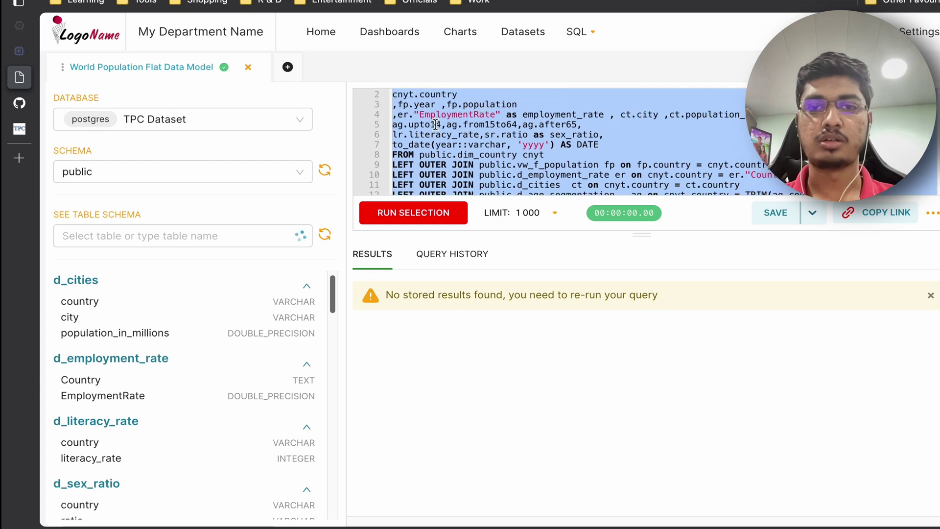
key("BackSpace")
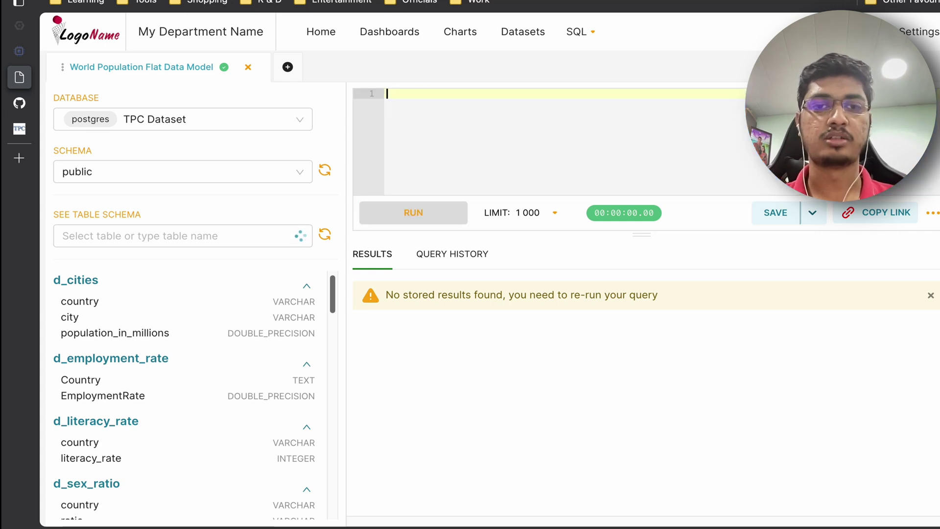
Copy the lineitem join query, from SELECT through limit 5000, out of the text editor and paste it into the empty SQL Lab editor.
key("super+Tab")
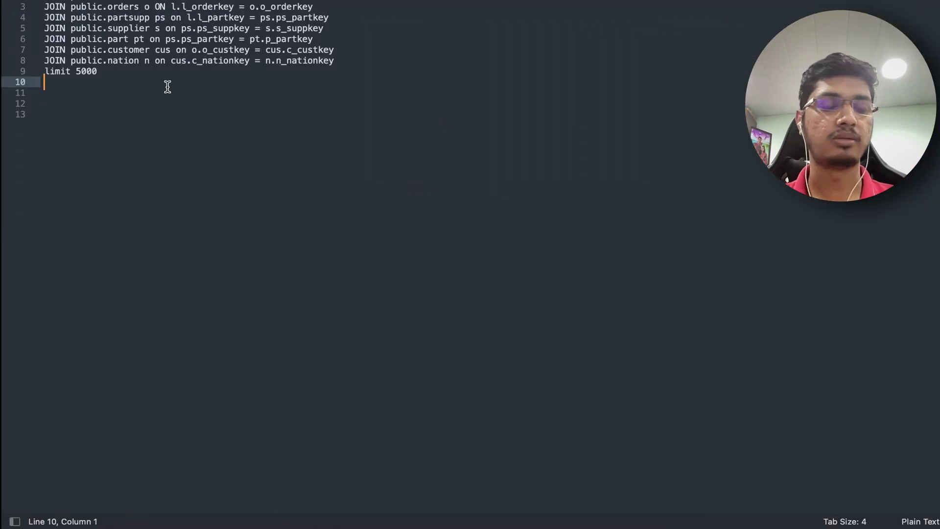
key("shift+super+Up")
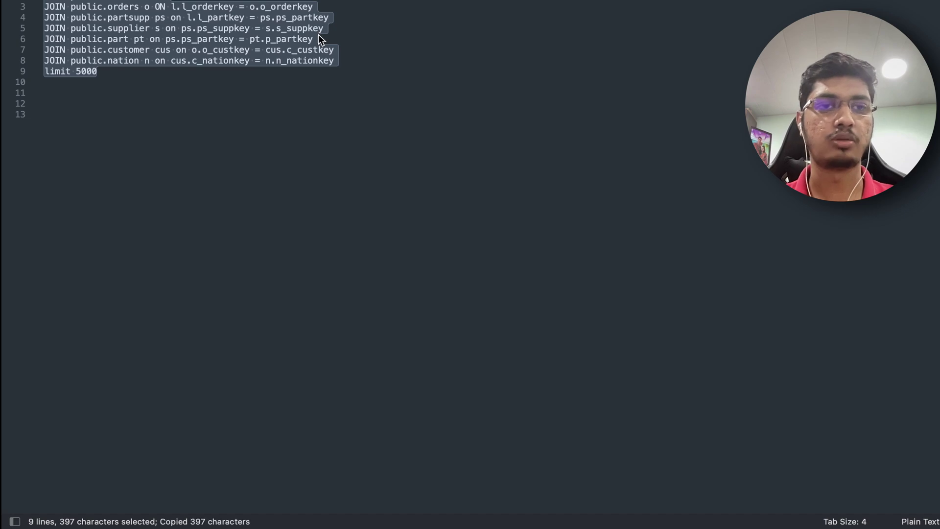
key("super+Tab")
key("super+v")
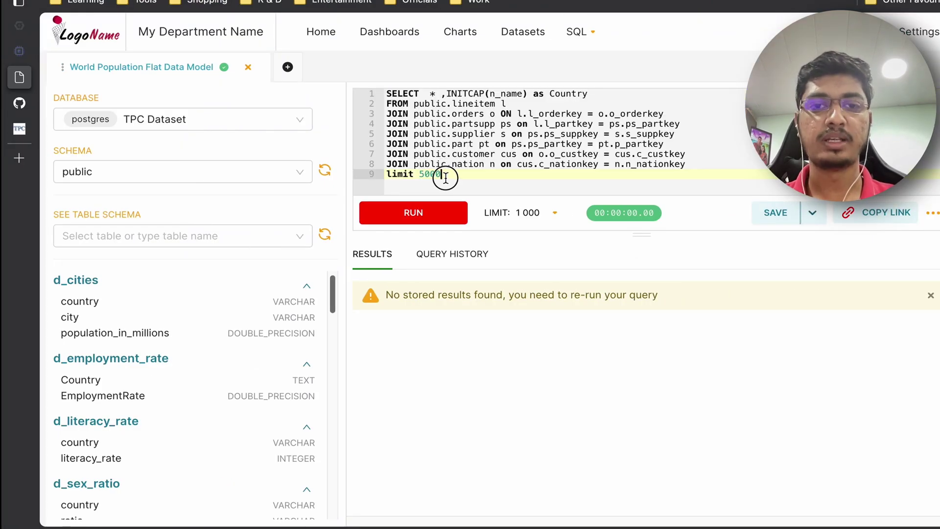
Check the limit 5000 clause and run the whole join query against the TPC Dataset database.
left_click_drag(445, 177, 382, 175)
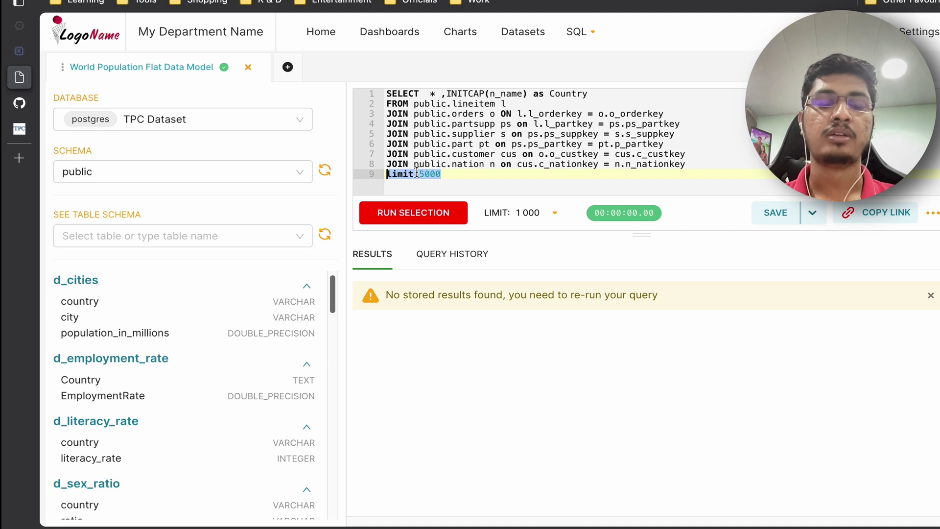
left_click(480, 165)
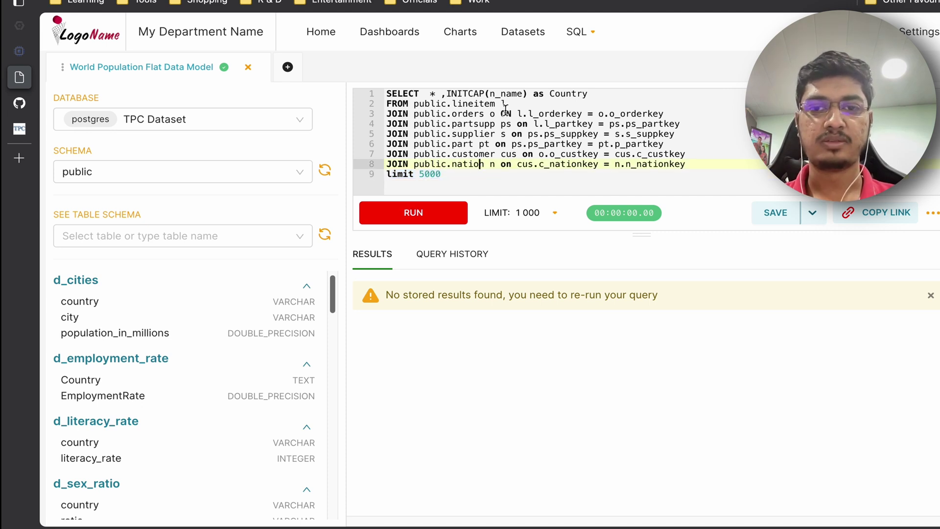
left_click(438, 212)
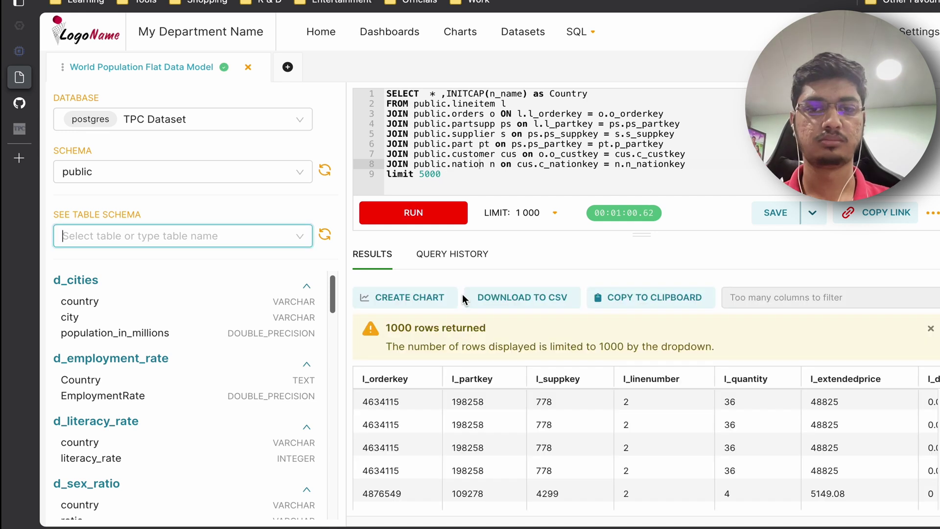
Examine the query results across the lineitem and orders columns, from l_orderkey through o_comment.
scroll(577, 424, "right", 5)
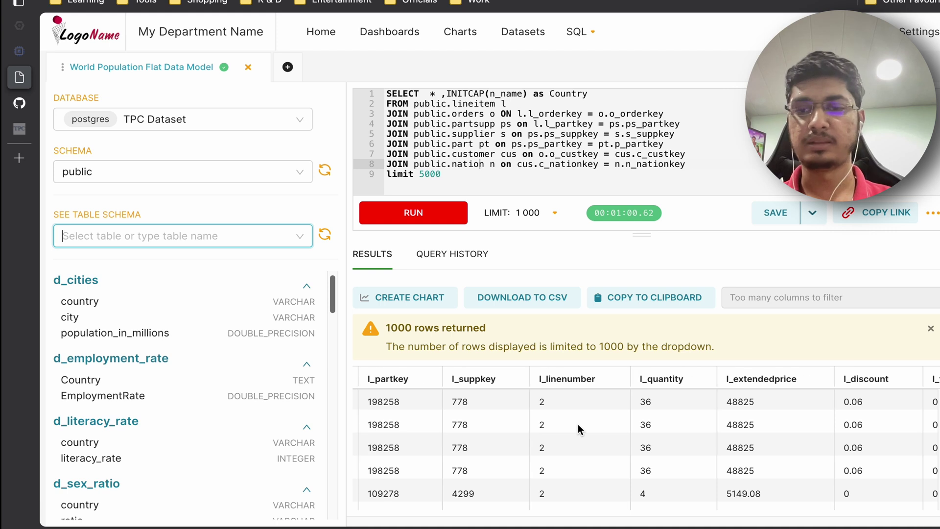
scroll(578, 424, "left", 5)
scroll(578, 424, "right", 1)
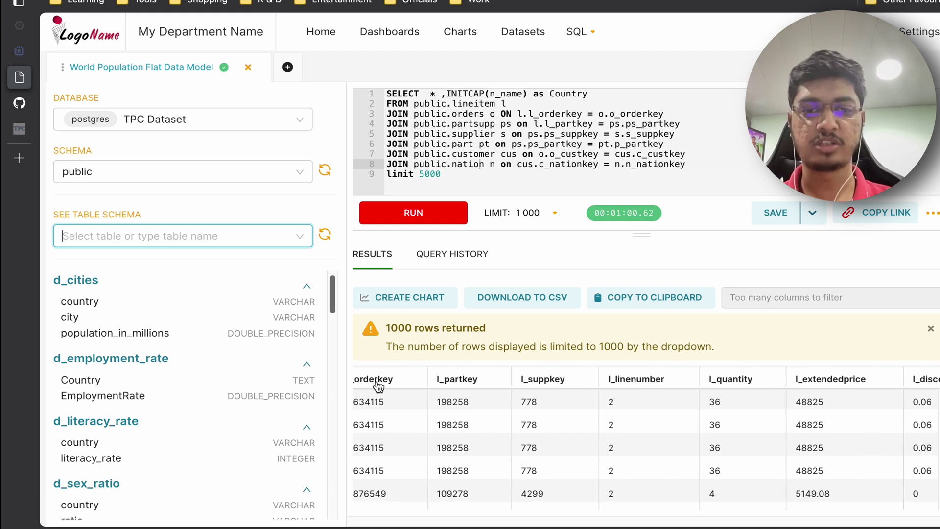
scroll(513, 407, "right", 10)
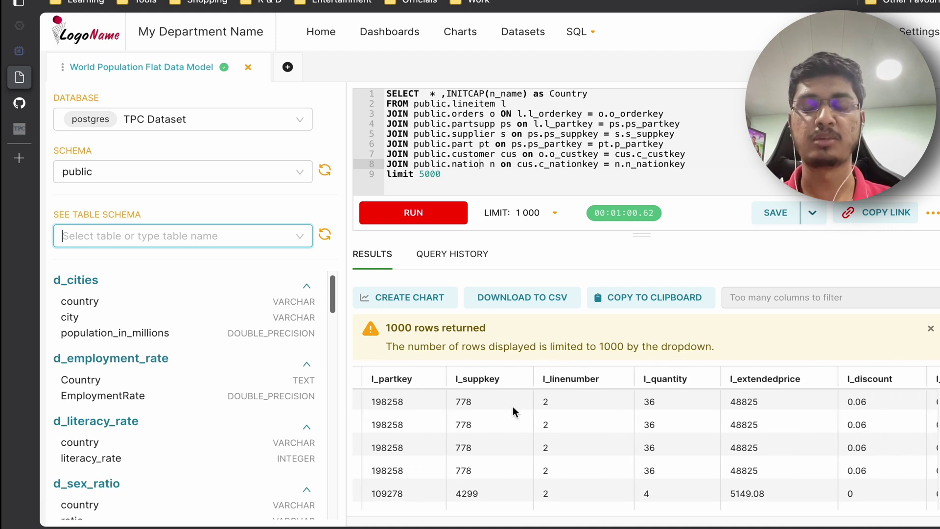
scroll(513, 407, "right", 10)
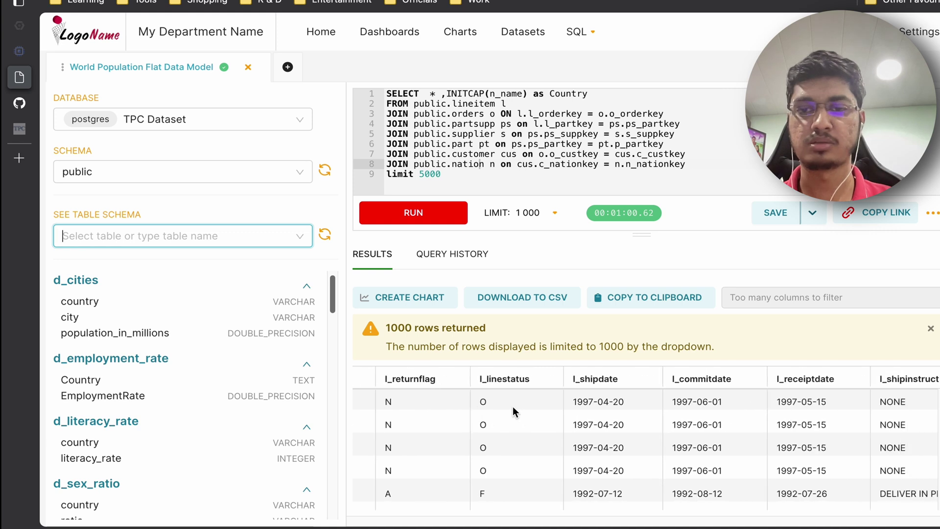
scroll(512, 407, "right", 10)
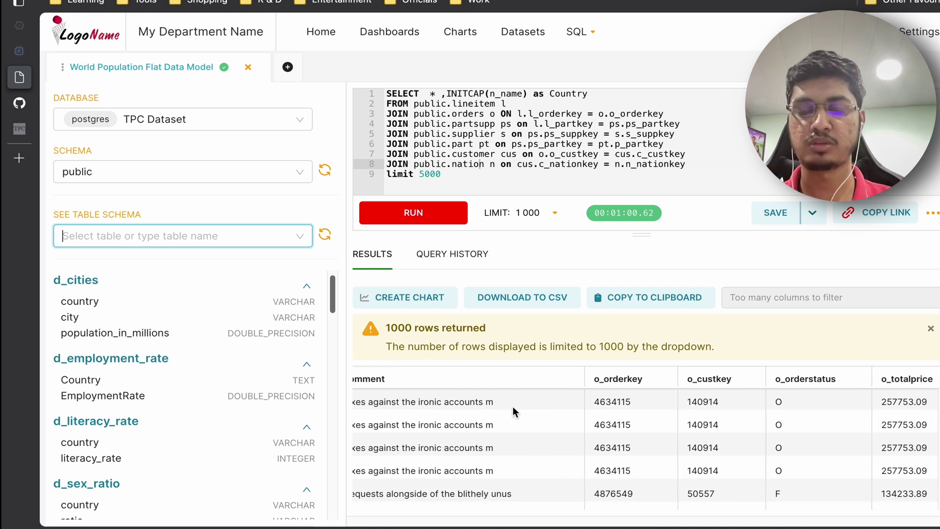
scroll(513, 406, "right", 8)
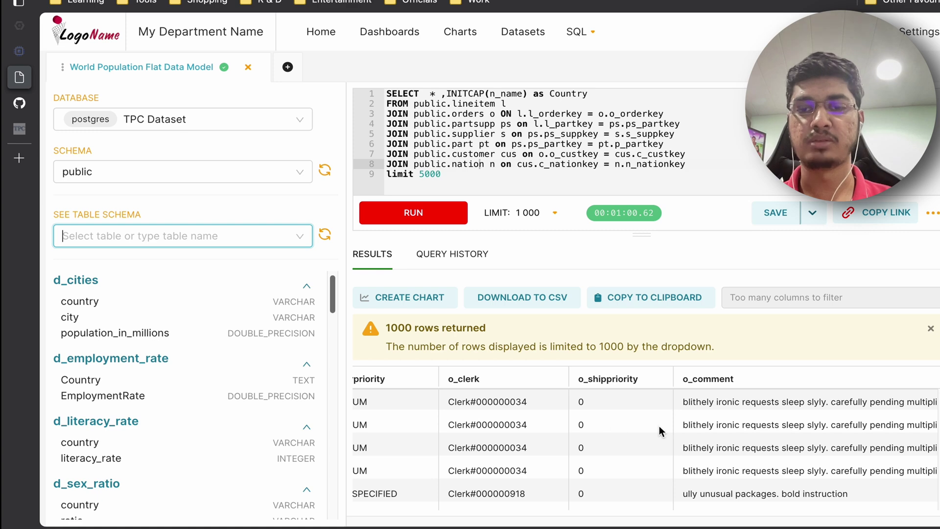
scroll(659, 424, "right", 3)
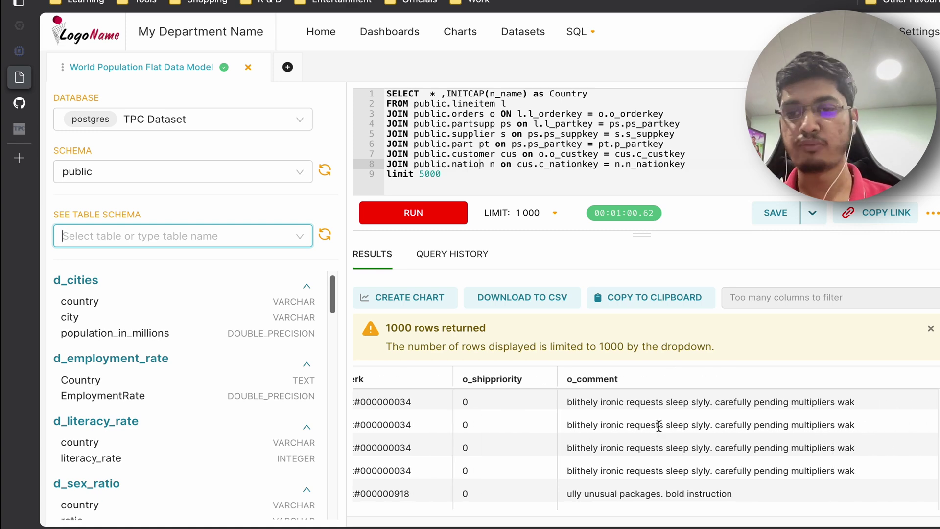
scroll(659, 425, "left", 15)
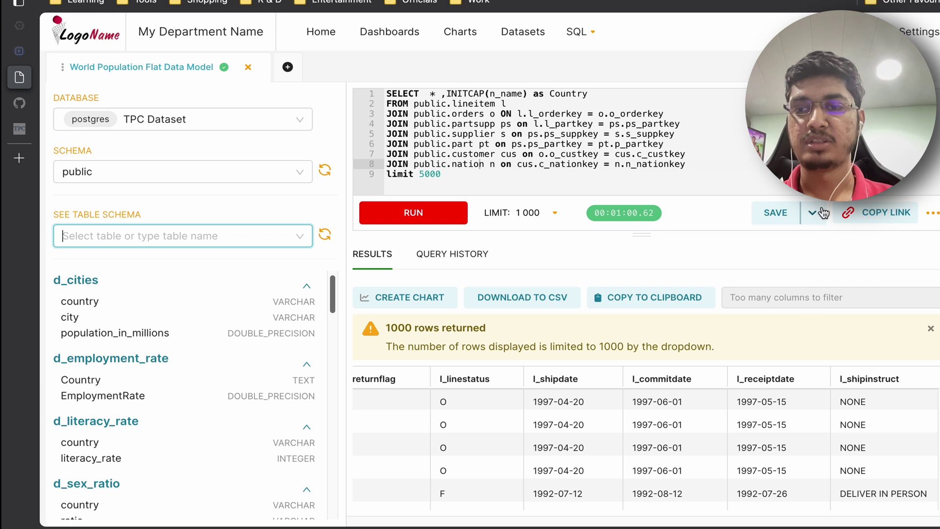
Start saving the join query as a new dataset and name it TPC Flat Data Model.
mouse_move(791, 214)
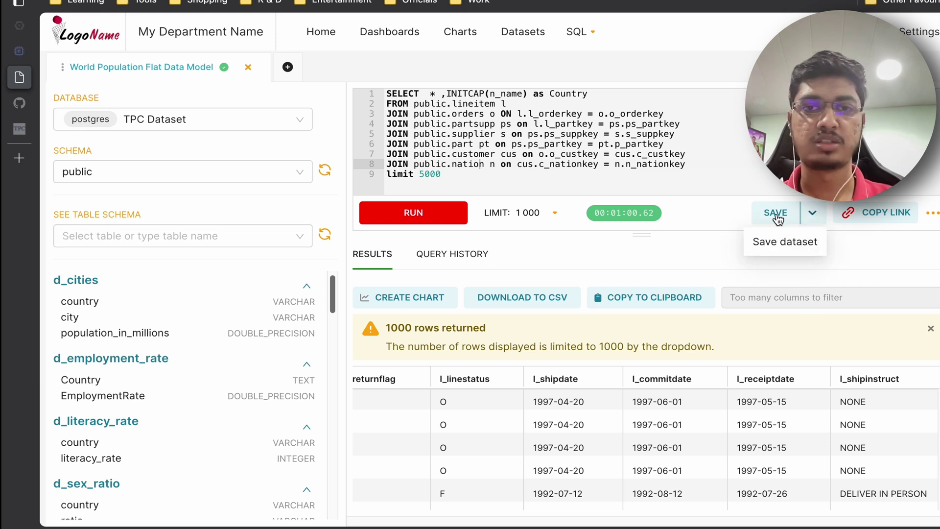
left_click(787, 249)
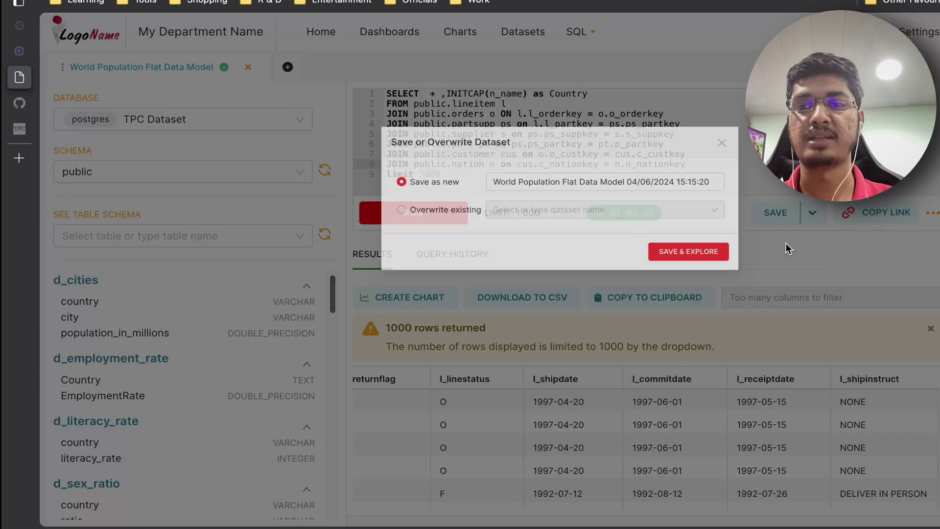
left_click(584, 167)
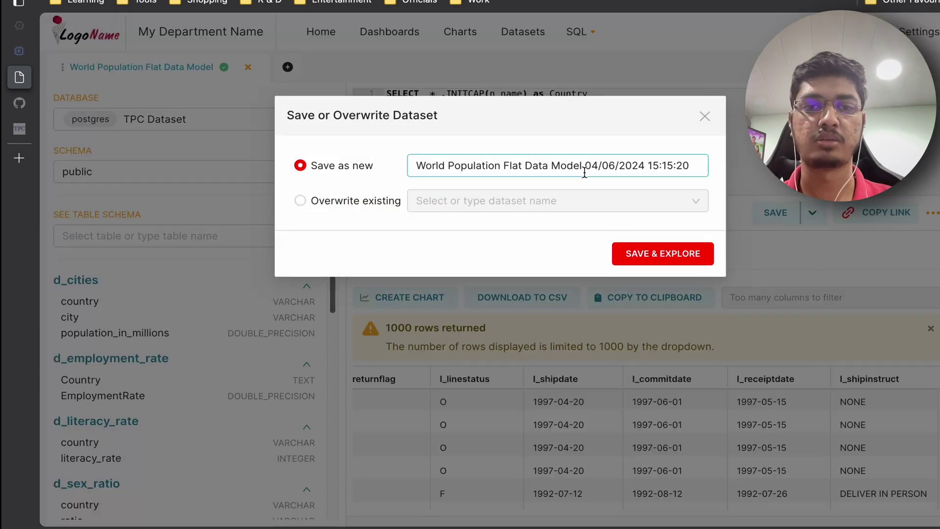
key("ctrl+a")
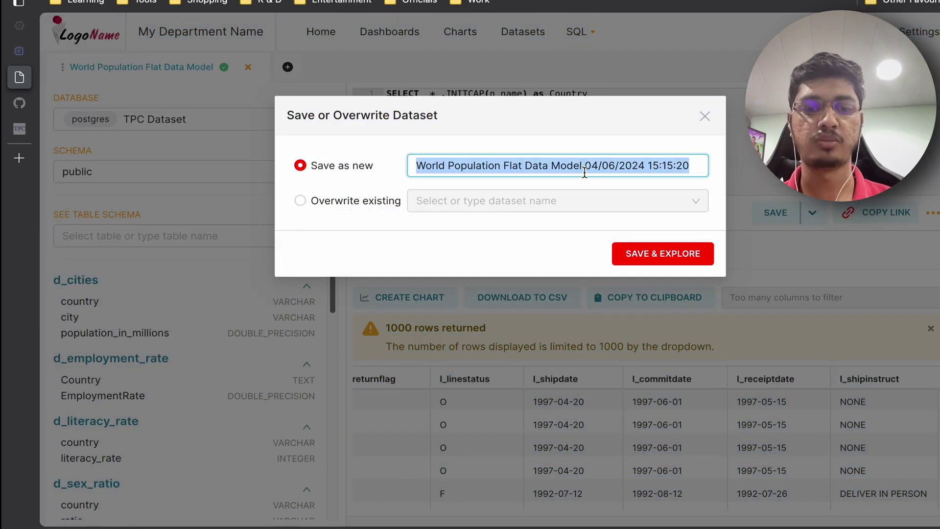
type("TPC F")
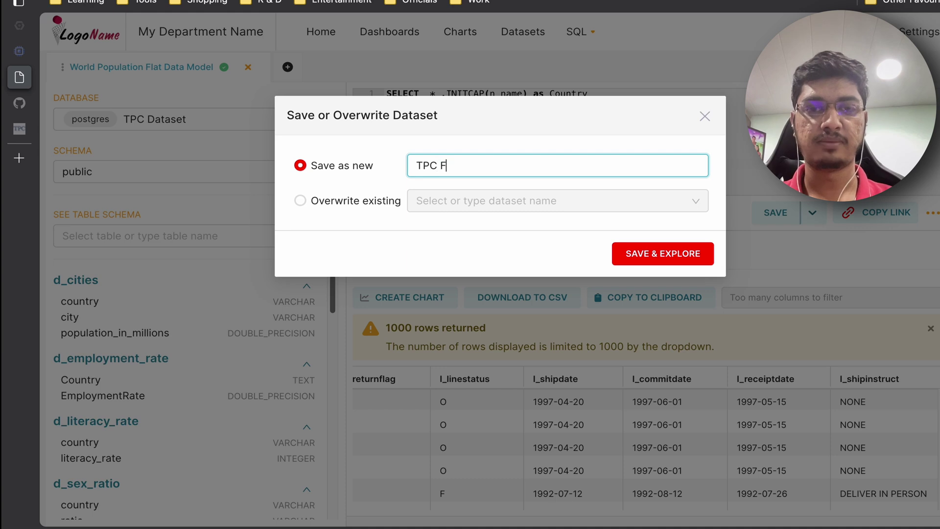
type("lat Data Model")
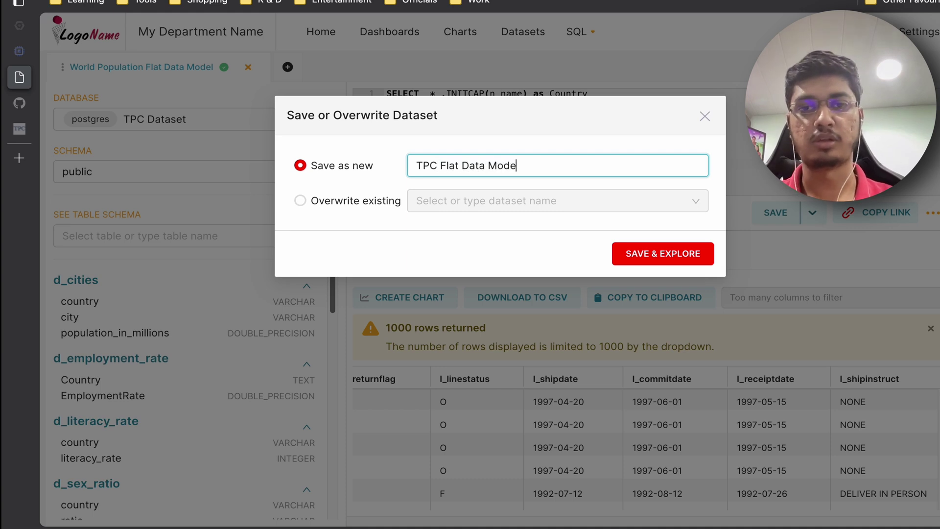
Correct the new dataset's name to TPC-H Flat Data Model, then save it and open it for chart exploration.
key("Left")
key("Left")
key("Left")
key("Left")
key("Left")
key("Left")
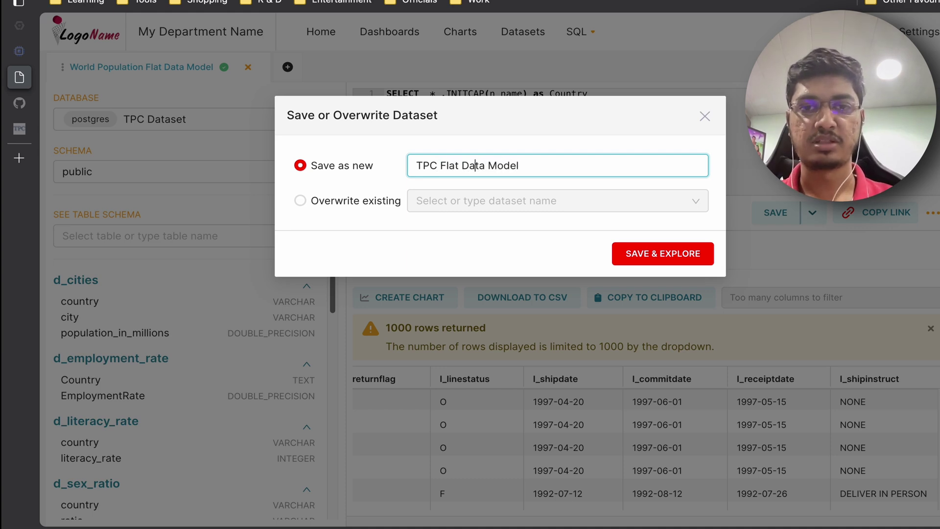
type("_")
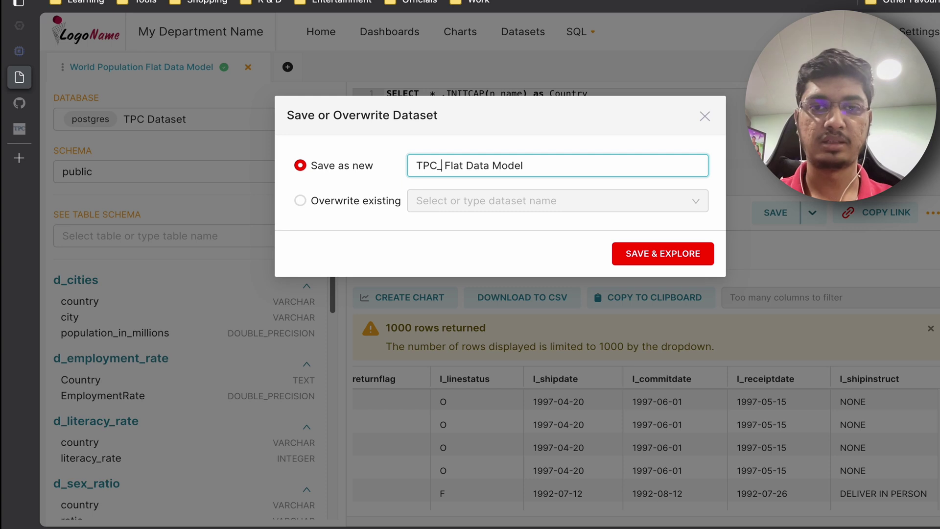
key("BackSpace")
type("-H")
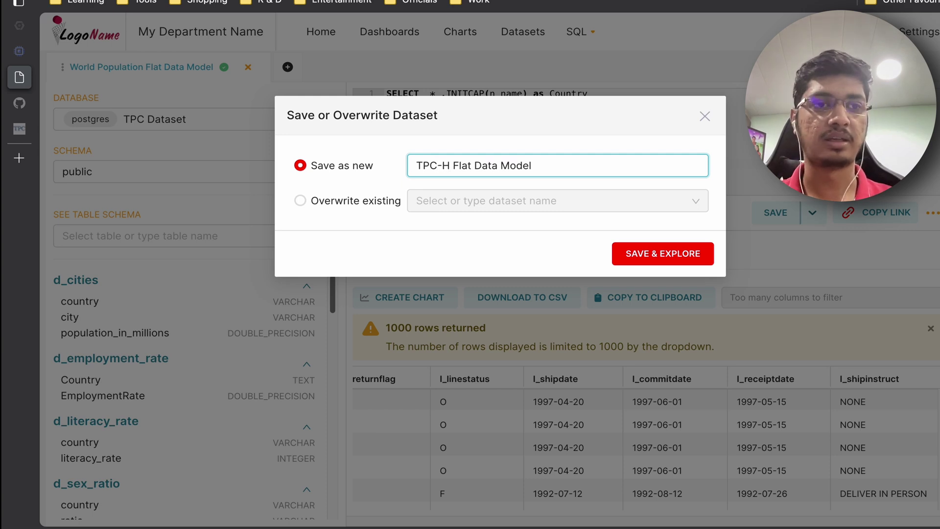
left_click(682, 264)
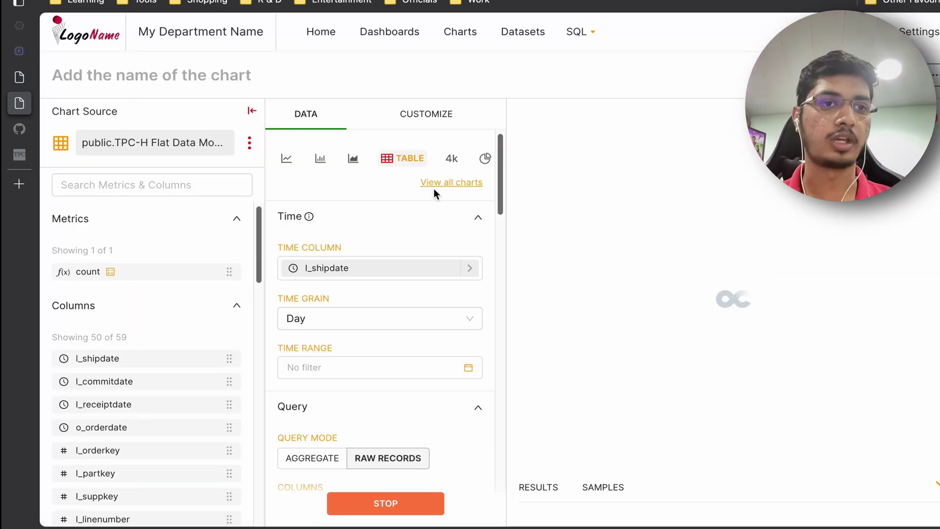
Check the reference Sales Dashboard on the GitHub page, then set the new chart's visualization type to Big Number with Trendline.
left_click(20, 130)
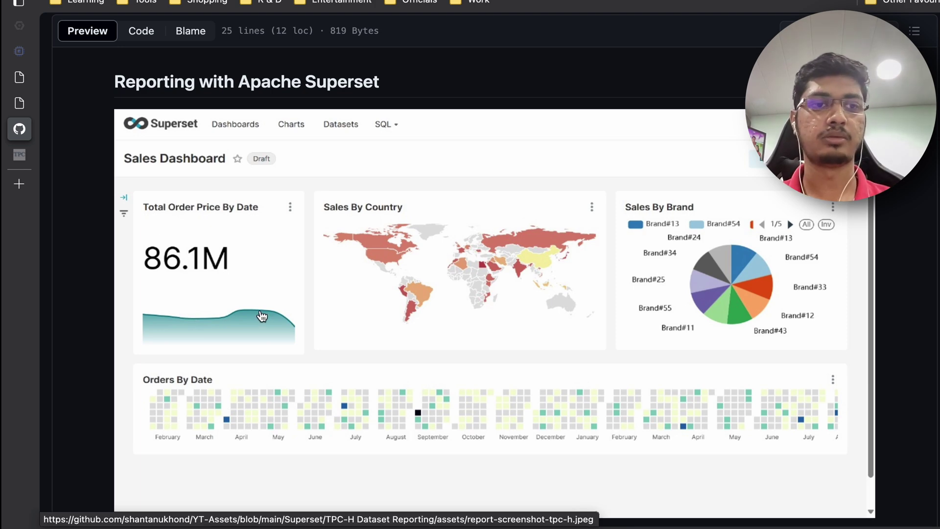
left_click(19, 103)
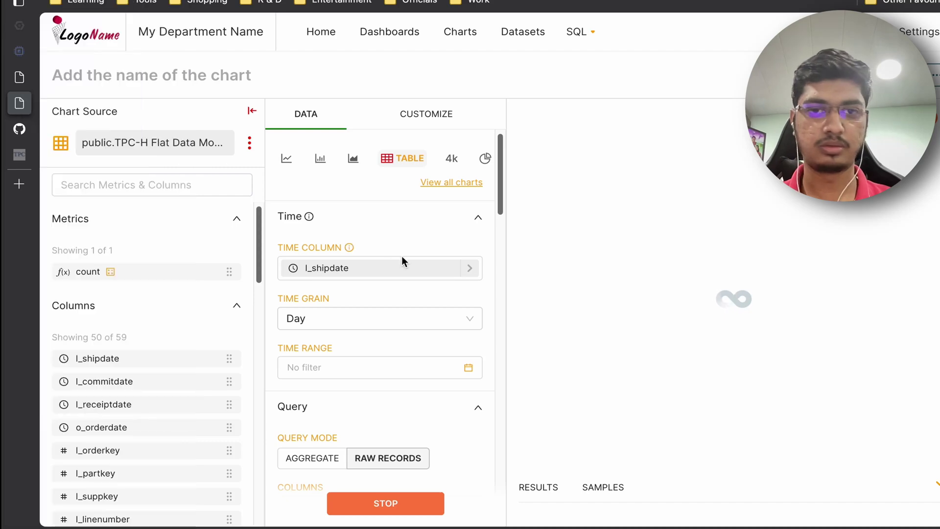
left_click(453, 183)
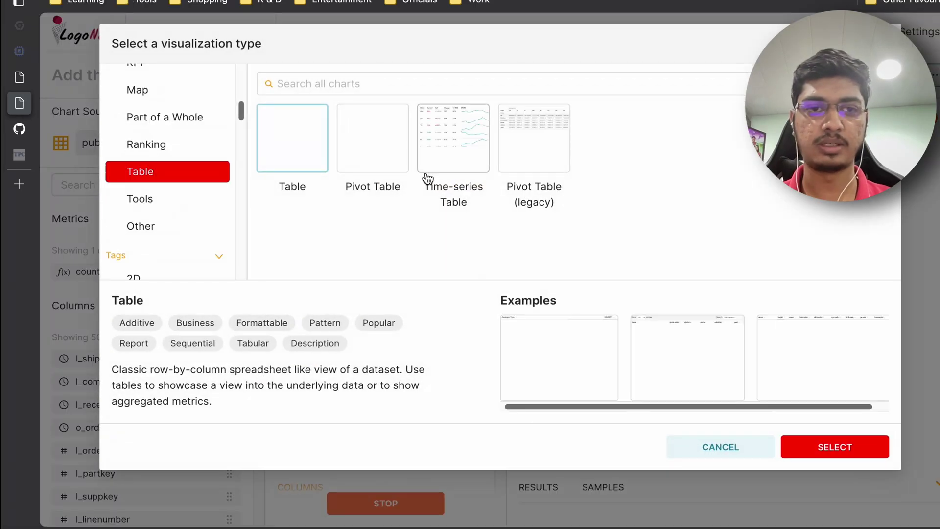
type("vi")
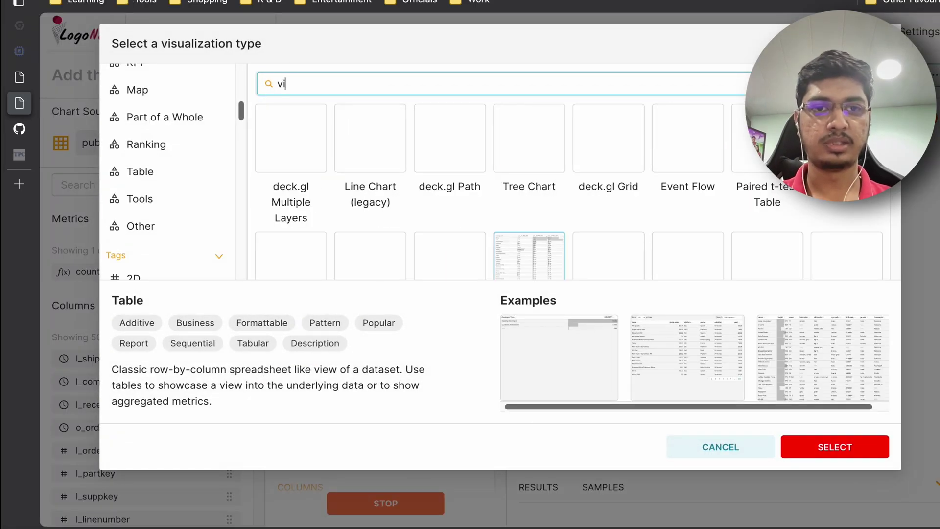
type("gbog")
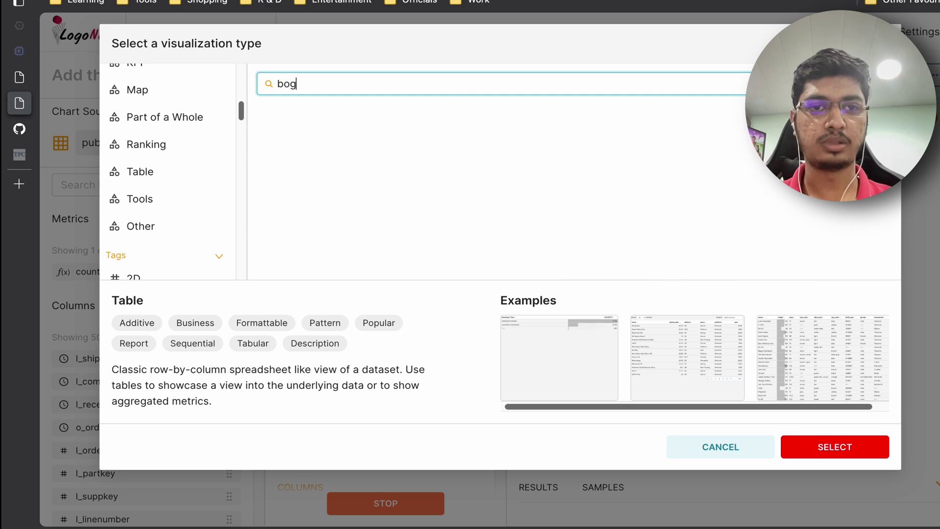
key("BackSpace")
key("BackSpace")
type("ig")
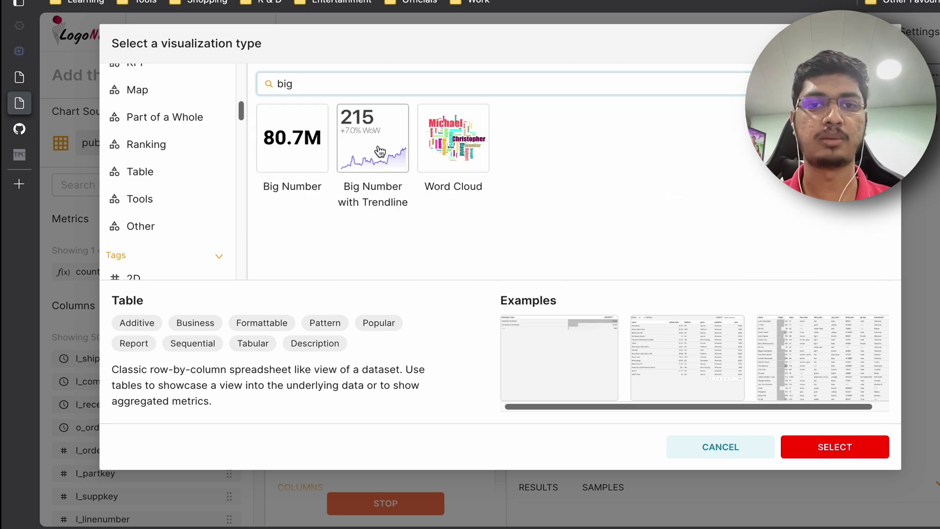
left_click(380, 150)
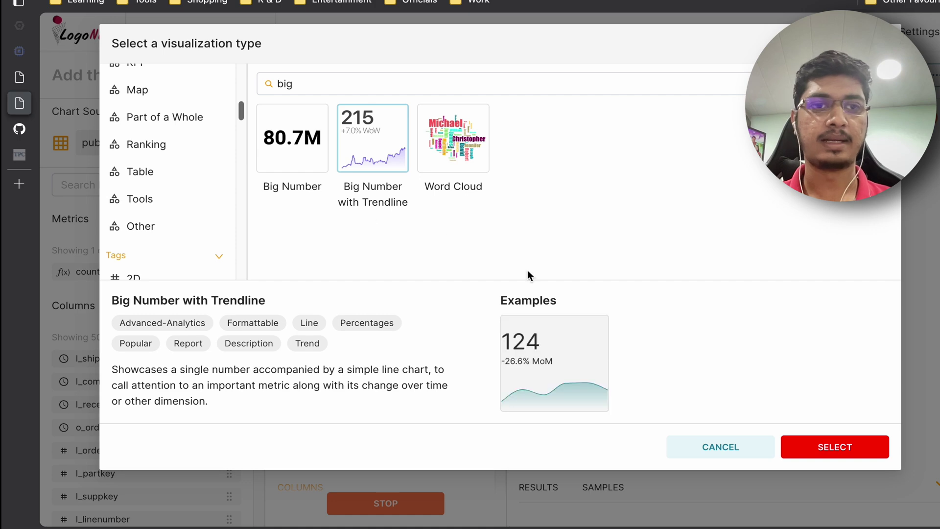
scroll(204, 126, "up", 5)
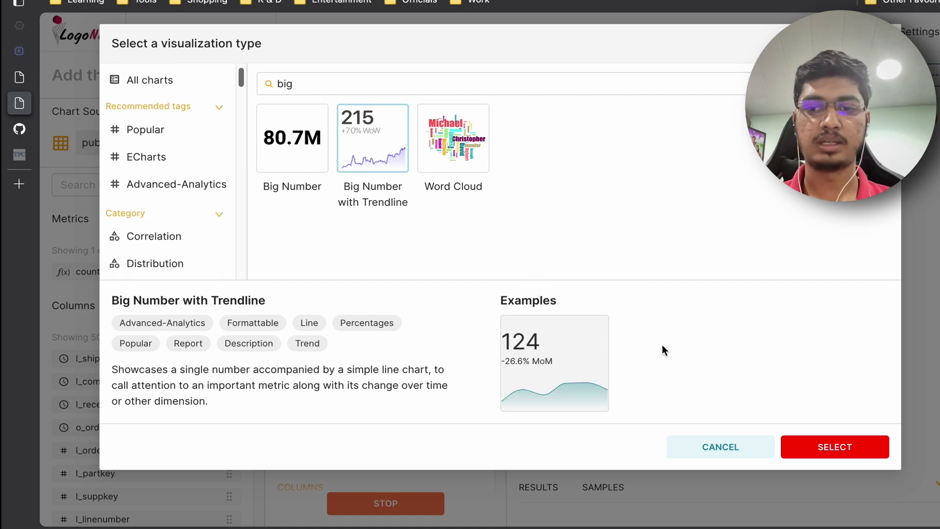
left_click(832, 446)
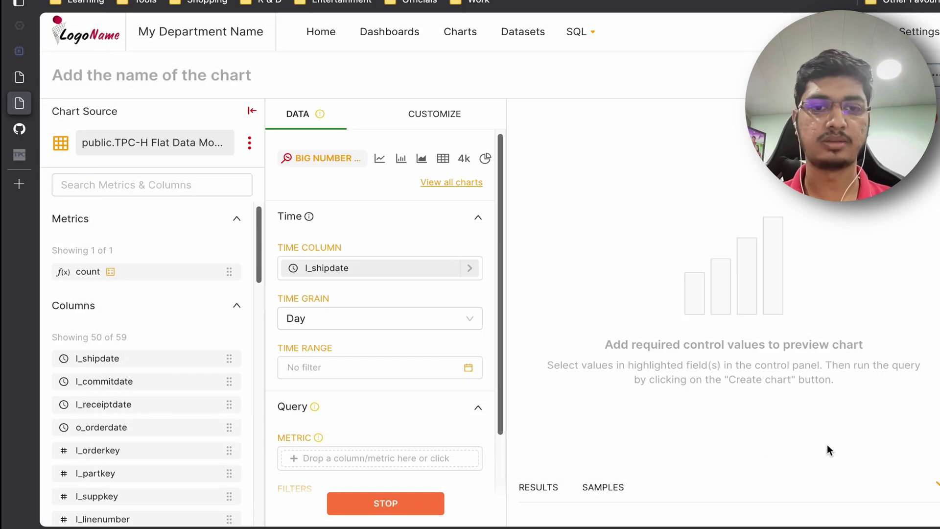
Set the chart's time column to o_orderdate and save the choice.
scroll(469, 381, "down", 3)
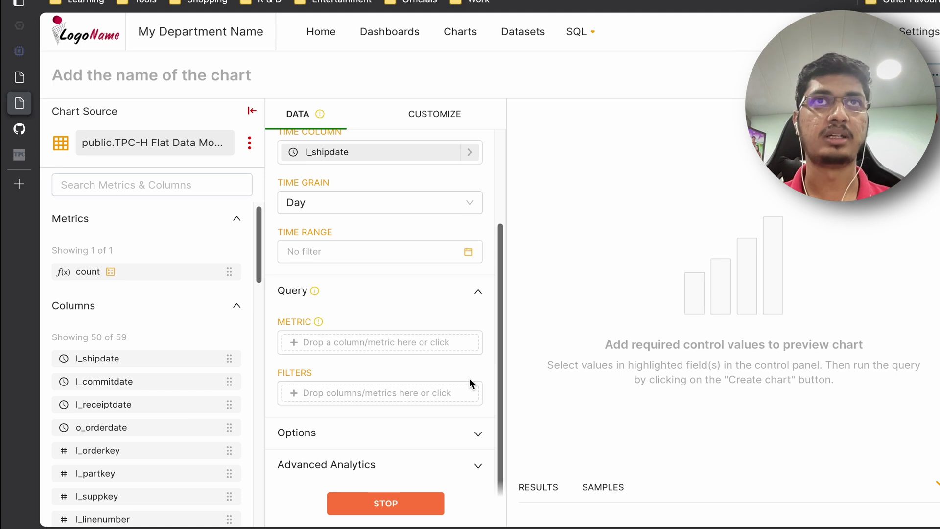
scroll(375, 306, "up", 2)
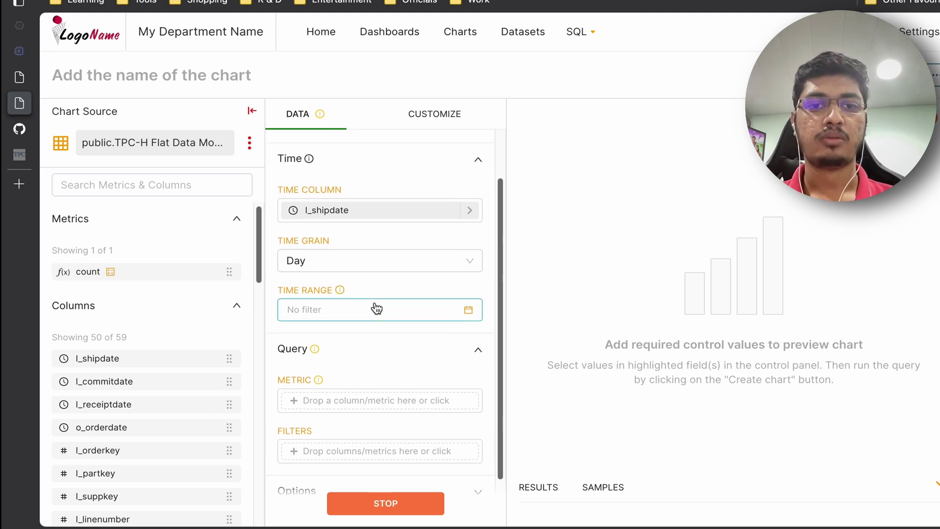
left_click(389, 263)
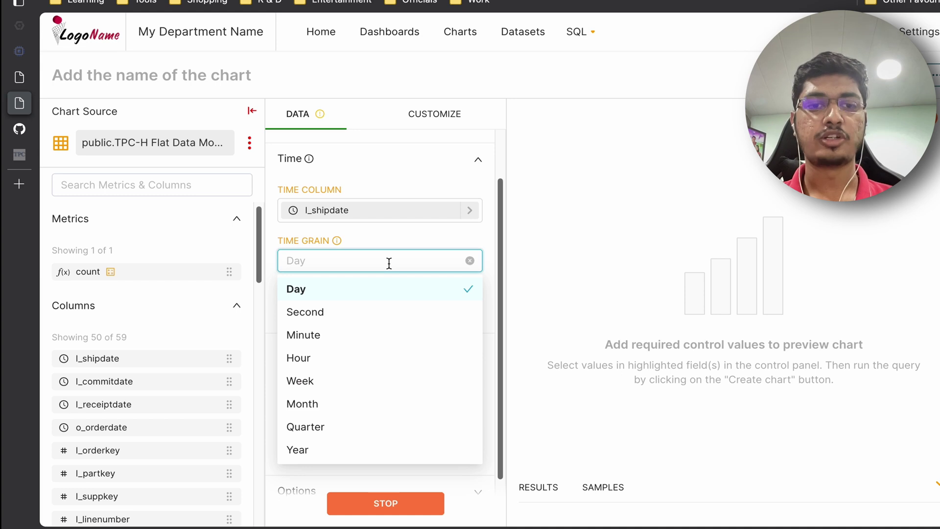
left_click(366, 237)
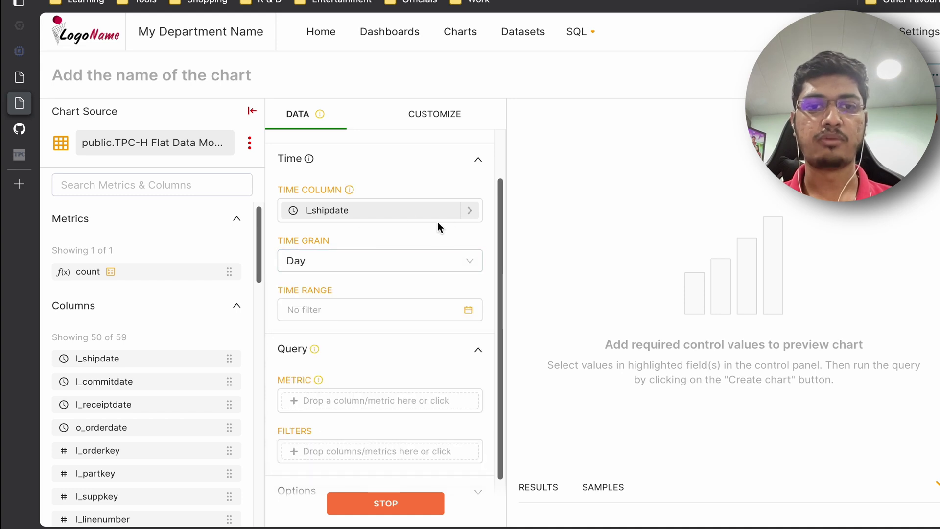
left_click(478, 220)
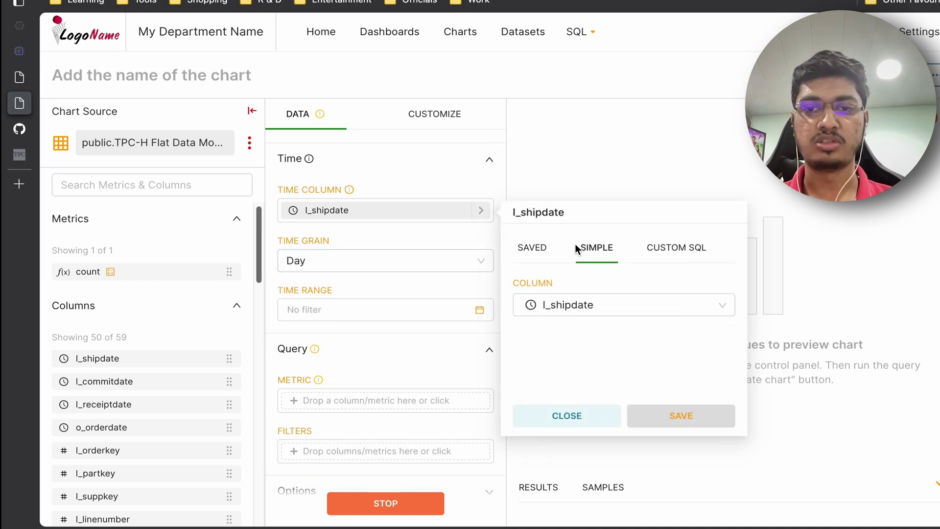
left_click(622, 298)
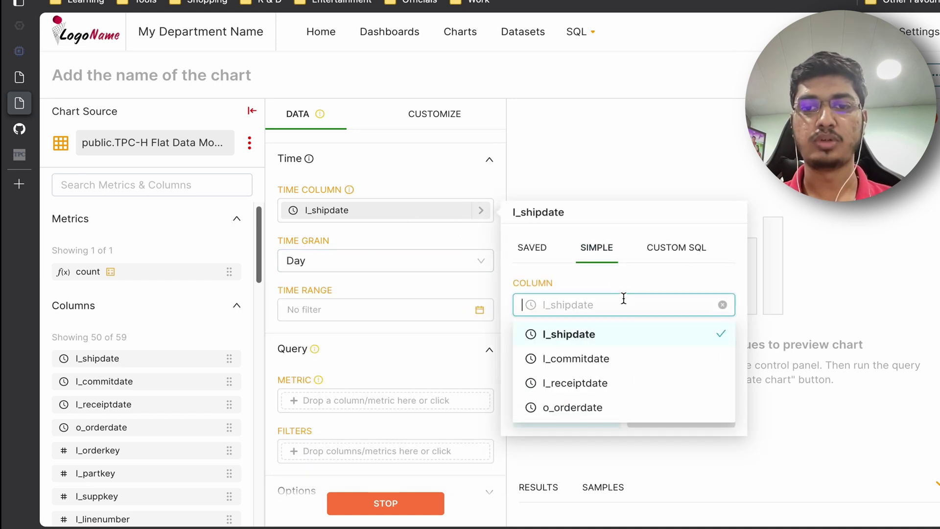
left_click(599, 407)
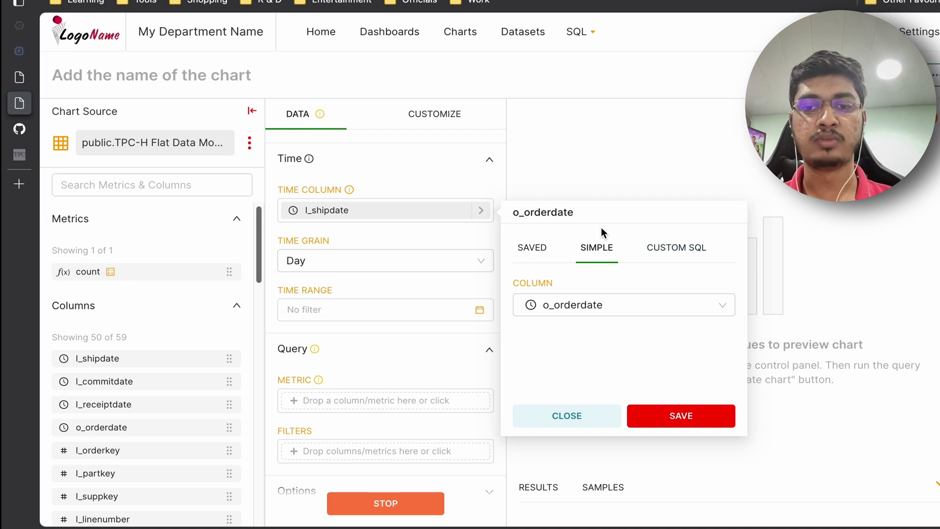
left_click(693, 416)
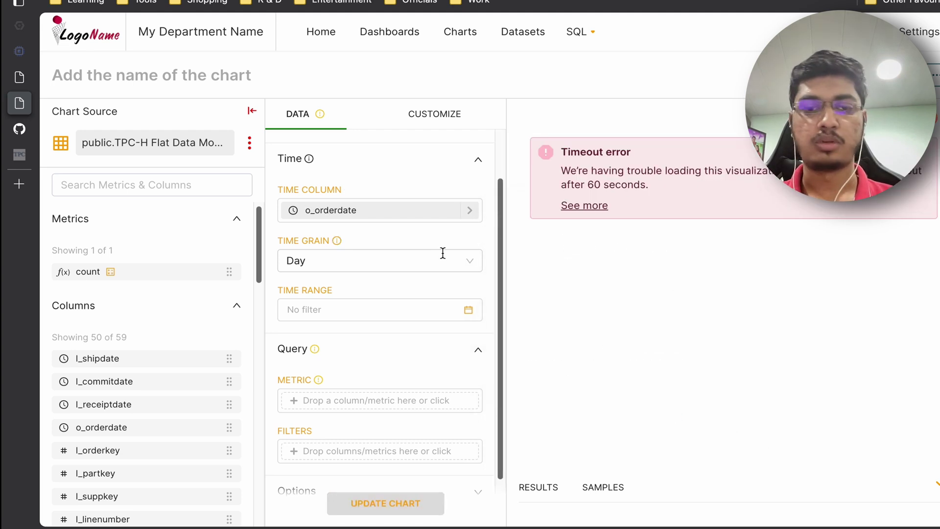
Set the chart's time grain to Year.
scroll(374, 328, "down", 1)
scroll(375, 328, "up", 1)
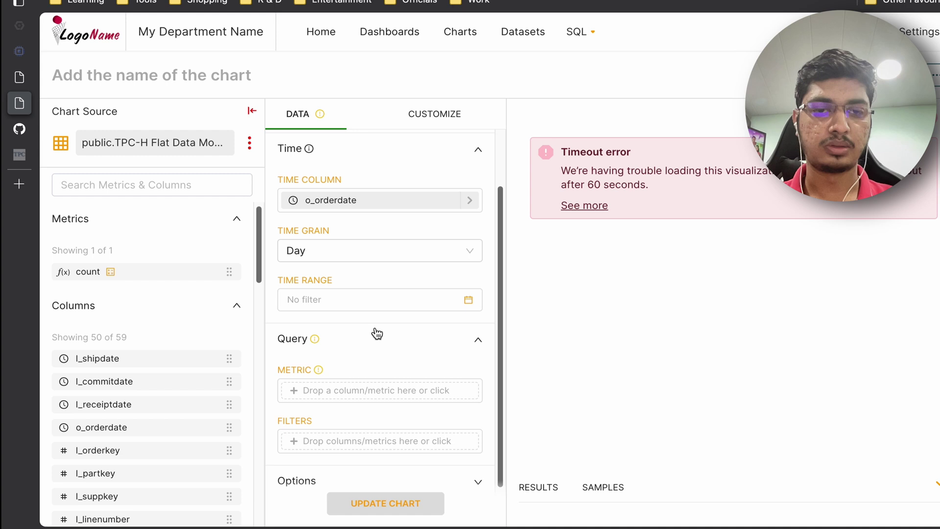
left_click(361, 256)
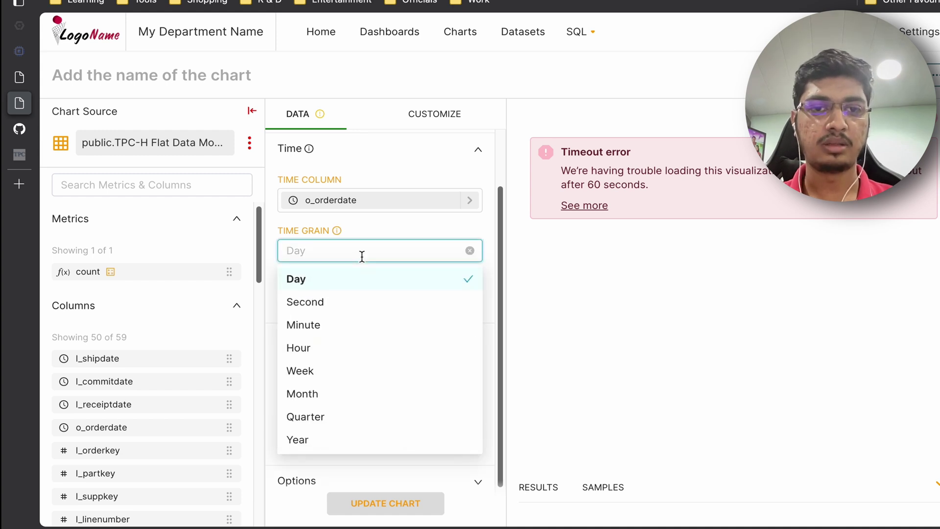
left_click(333, 440)
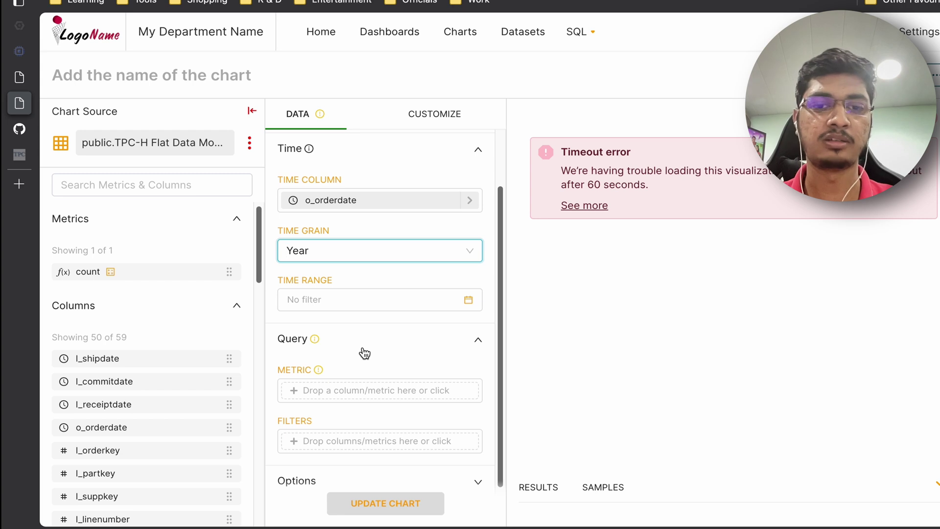
Use the o_totalprice column as the chart's metric with the SUM aggregate.
scroll(364, 352, "down", 1)
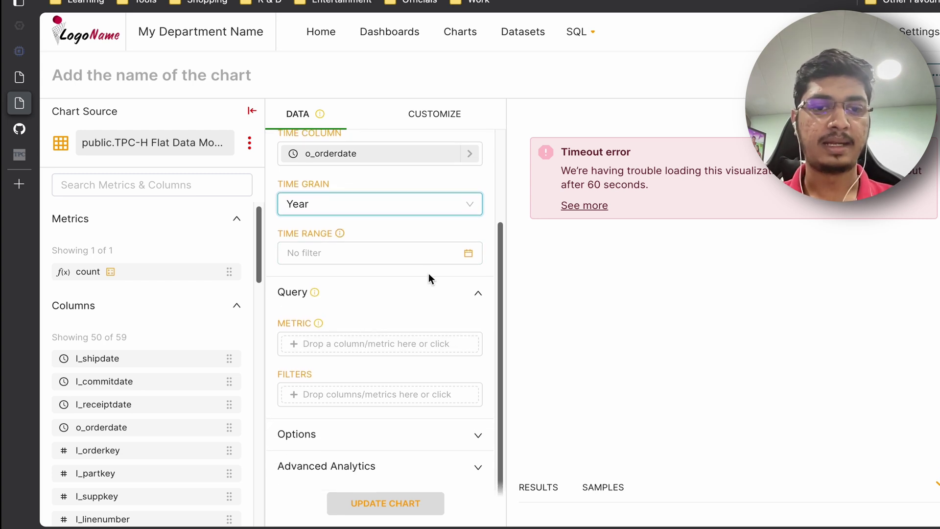
scroll(154, 386, "down", 2)
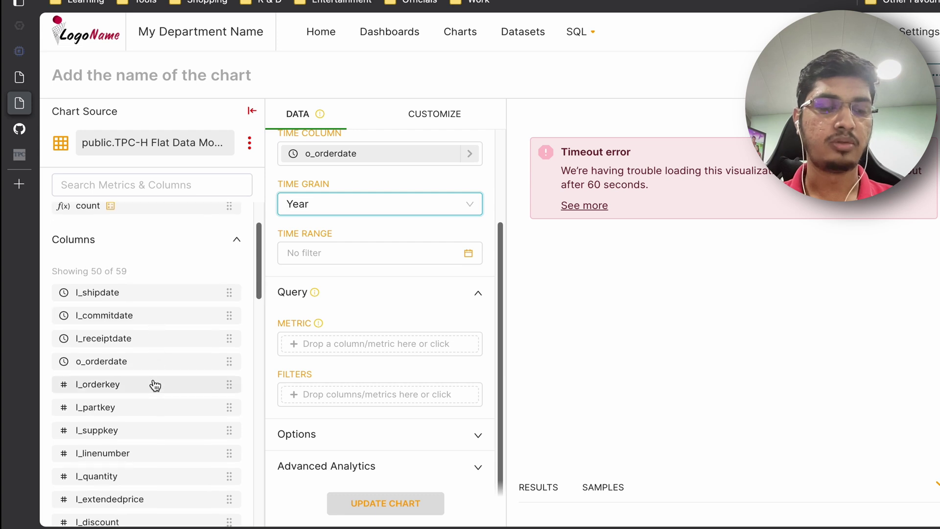
left_click(159, 187)
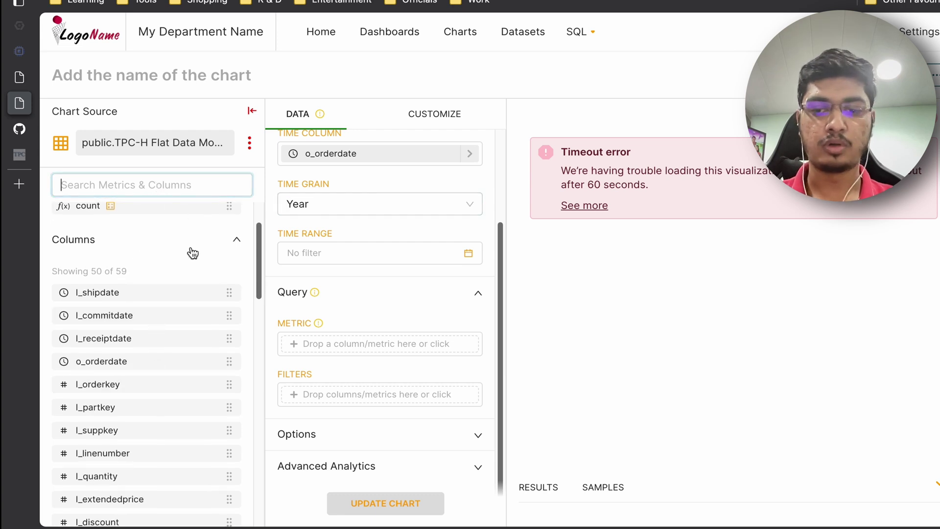
type("o_")
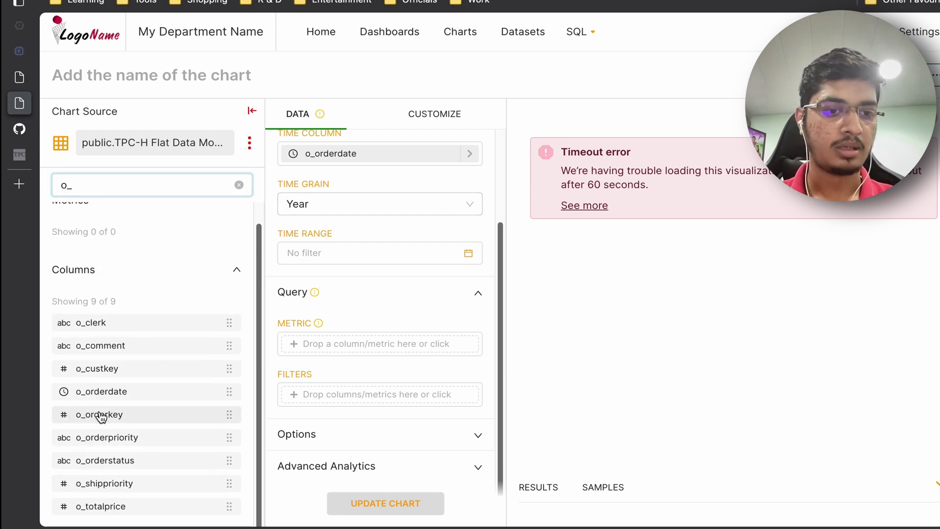
left_click_drag(76, 507, 327, 353)
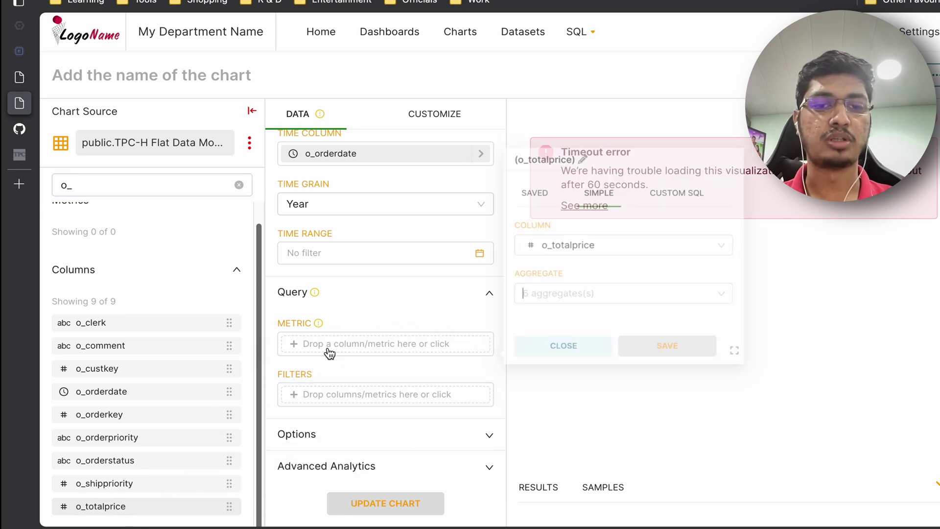
left_click(637, 290)
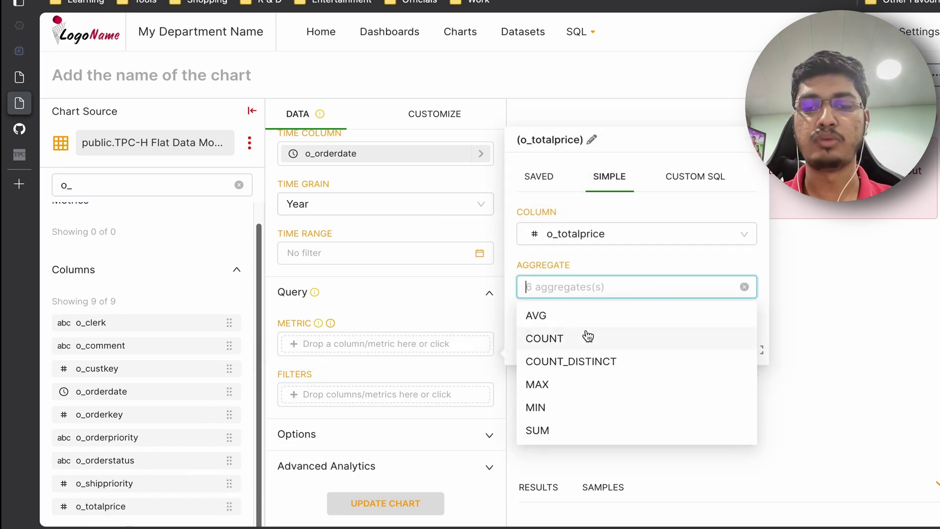
left_click(562, 430)
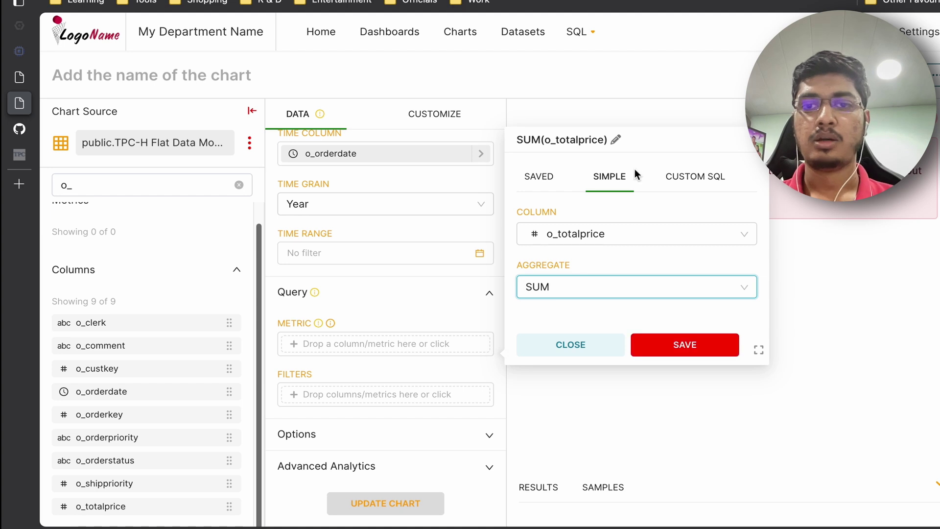
Label the SUM(o_totalprice) metric Total Order Value, save it, and update the chart.
left_click(669, 184)
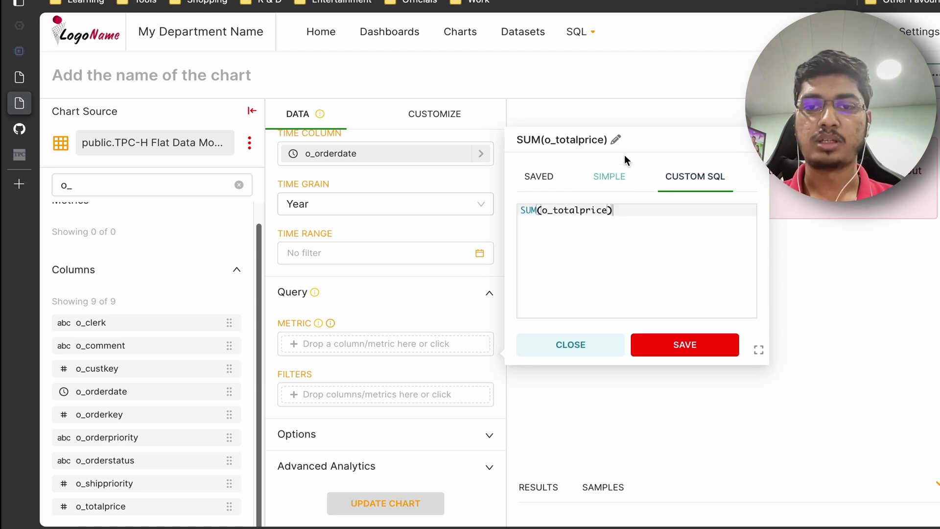
left_click(616, 139)
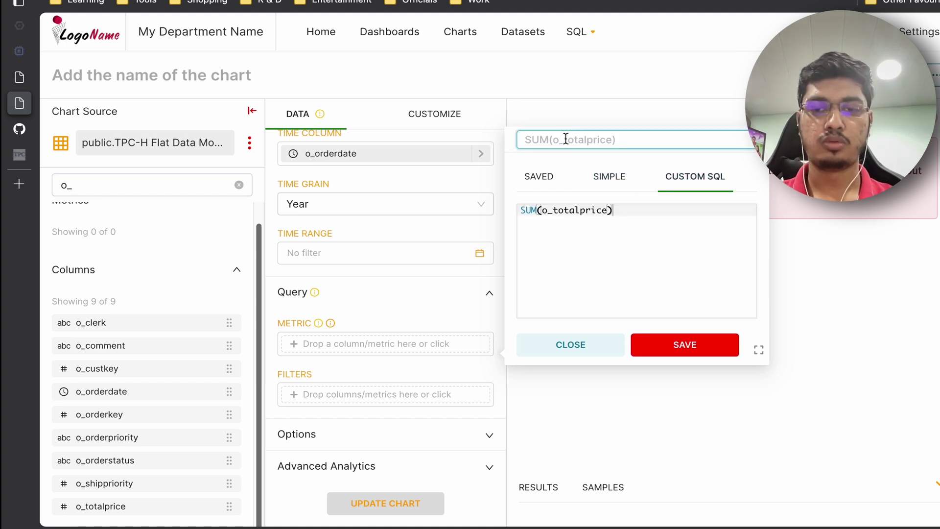
type("Total Order Value")
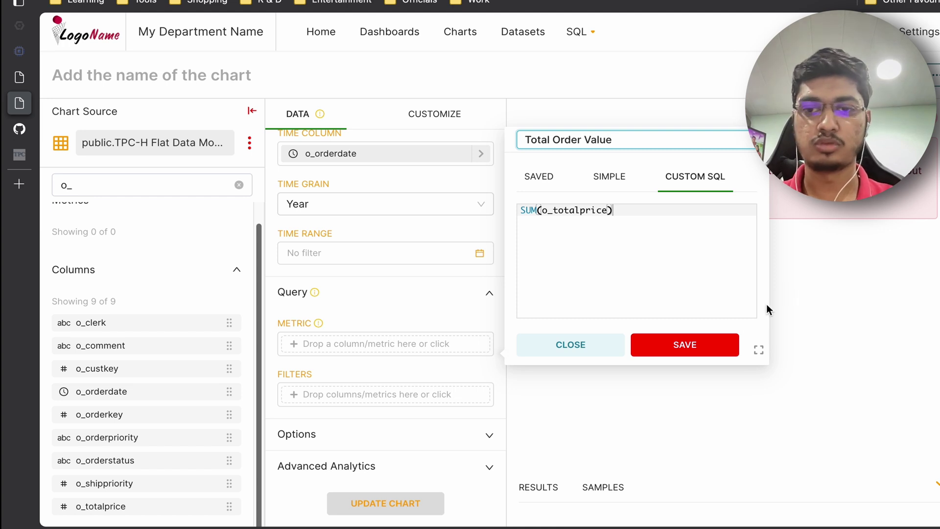
left_click(688, 345)
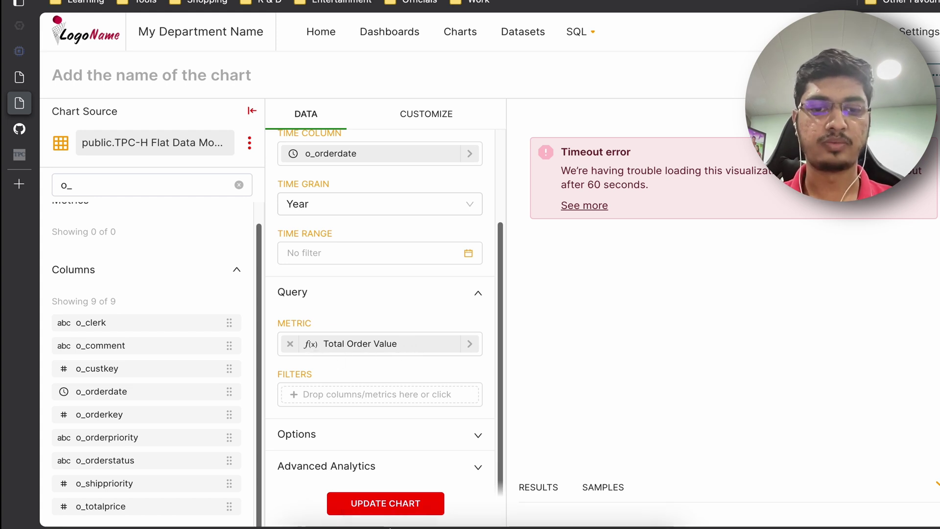
left_click(398, 504)
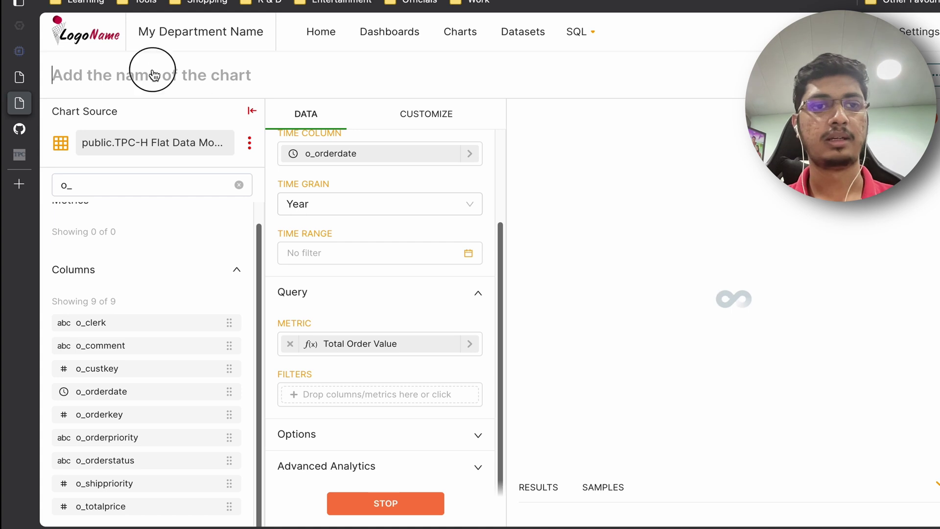
Name the chart Total Order Price By Year.
left_click(183, 75)
type("Total Order ")
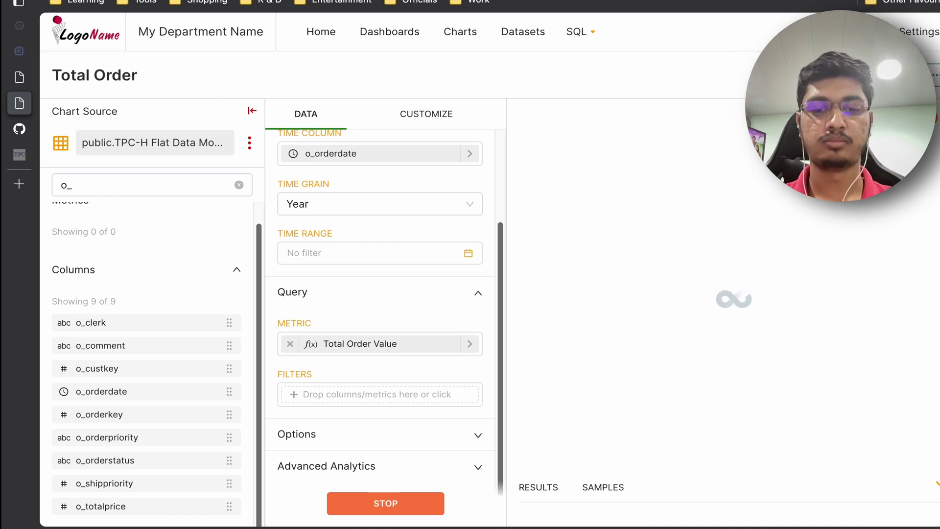
type("Value")
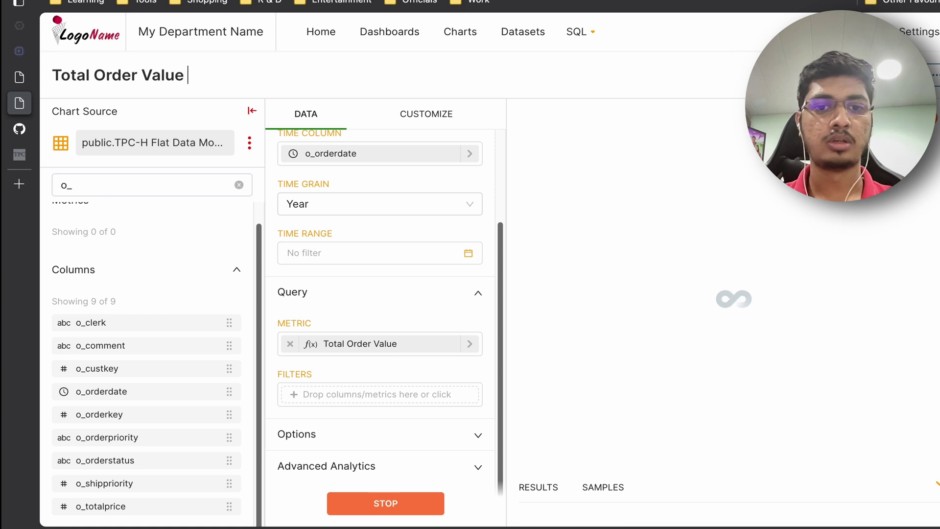
key("BackSpace")
key("BackSpace")
key("BackSpace")
key("BackSpace")
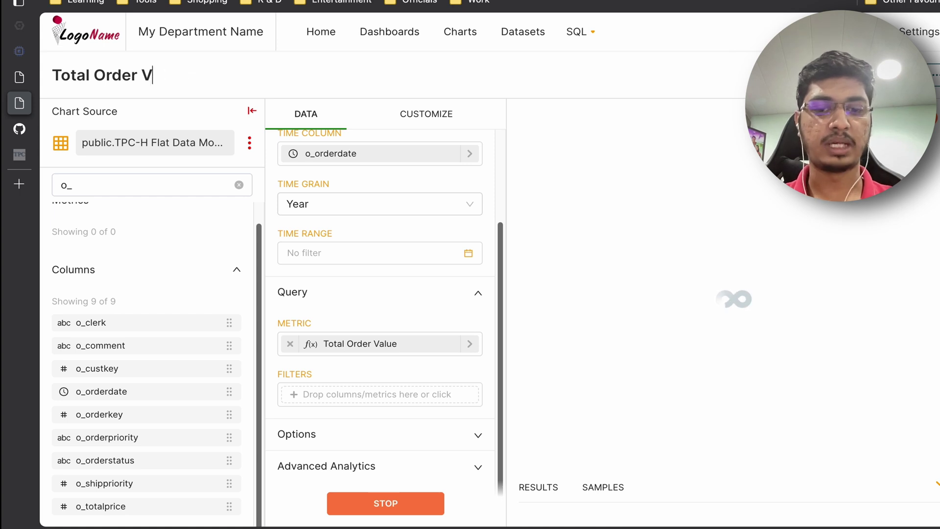
key("BackSpace")
type("p")
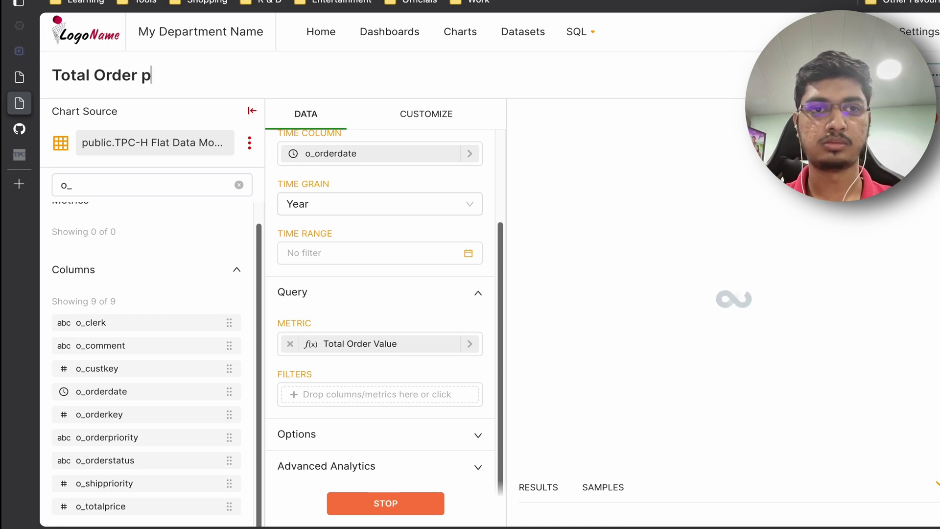
key("BackSpace")
type("Price By Year")
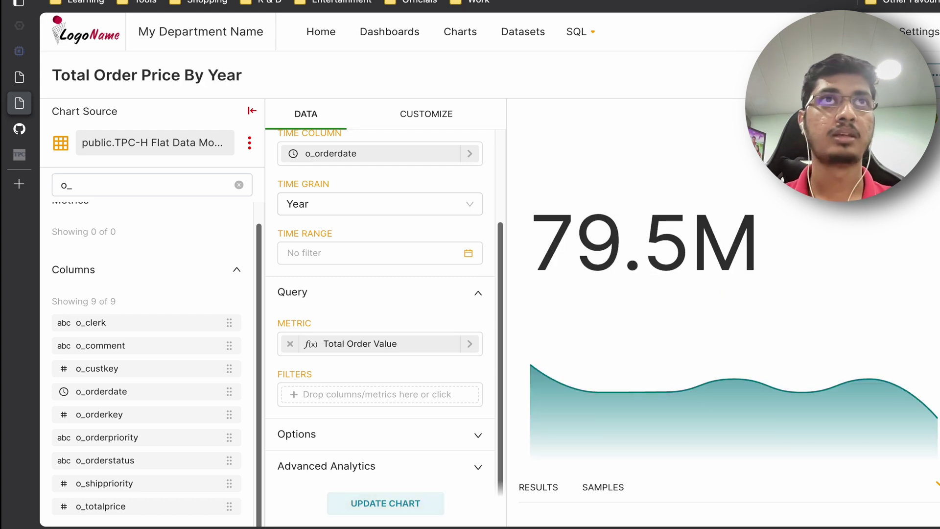
Check the trendline's yearly values, then lowercase the title's third-to-last words so it reads Total Order Price by Year.
mouse_move(543, 374)
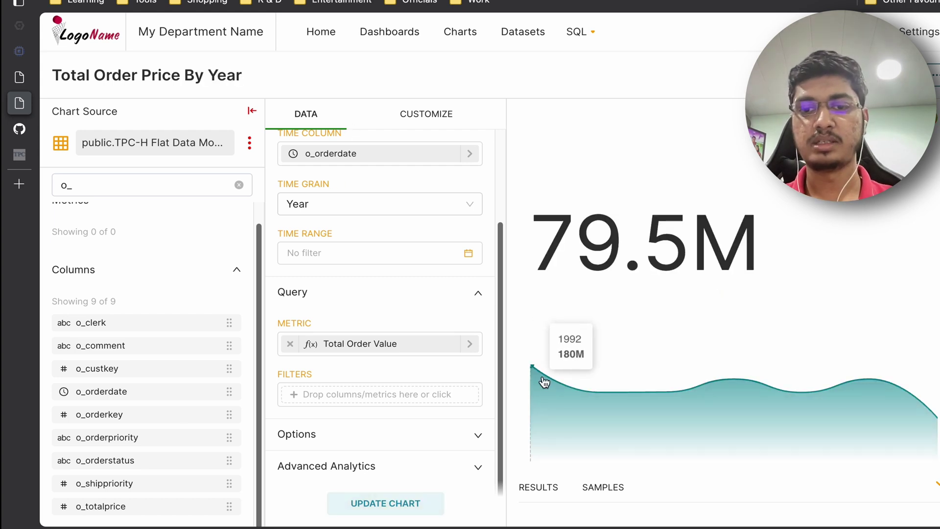
mouse_move(583, 389)
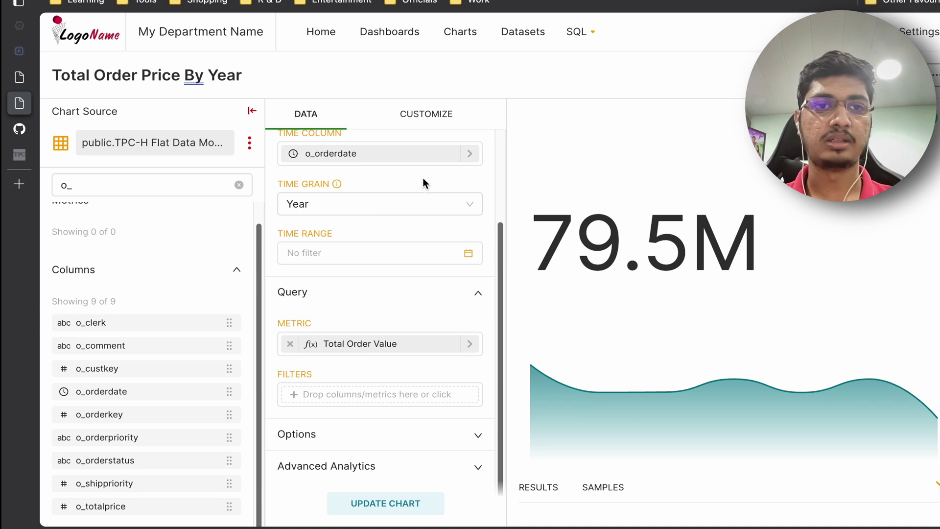
left_click(191, 74)
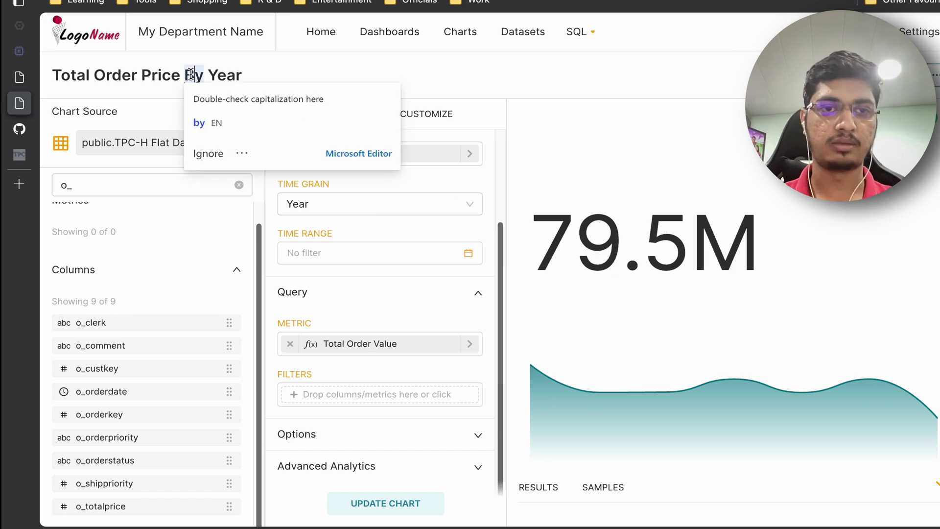
left_click(213, 123)
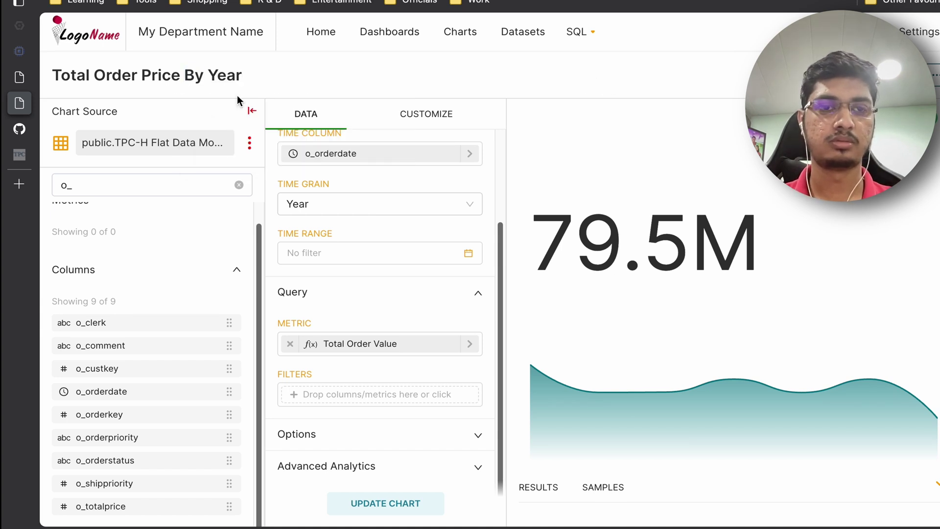
left_click(193, 76)
key("BackSpace")
type("b")
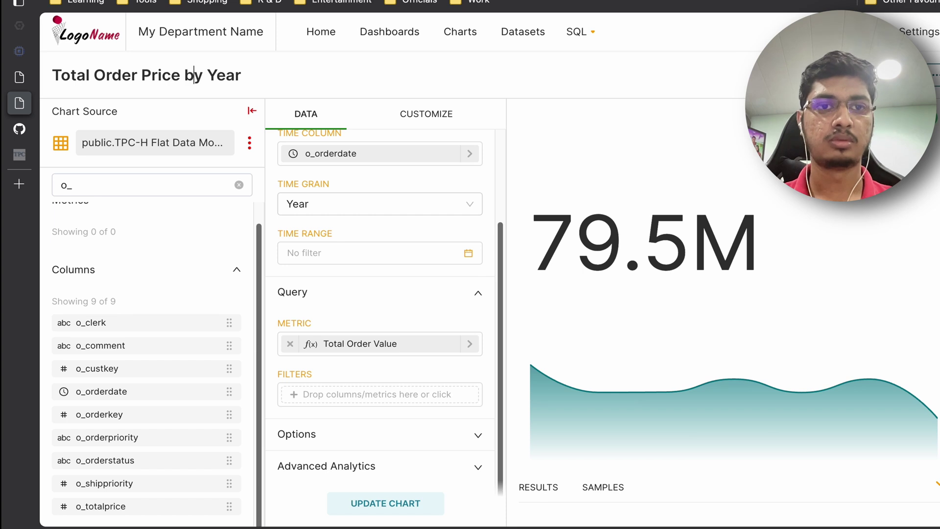
Save the chart as Total Order Price by Year without adding it to a dashboard, then open the list of charts.
key("ctrl+s")
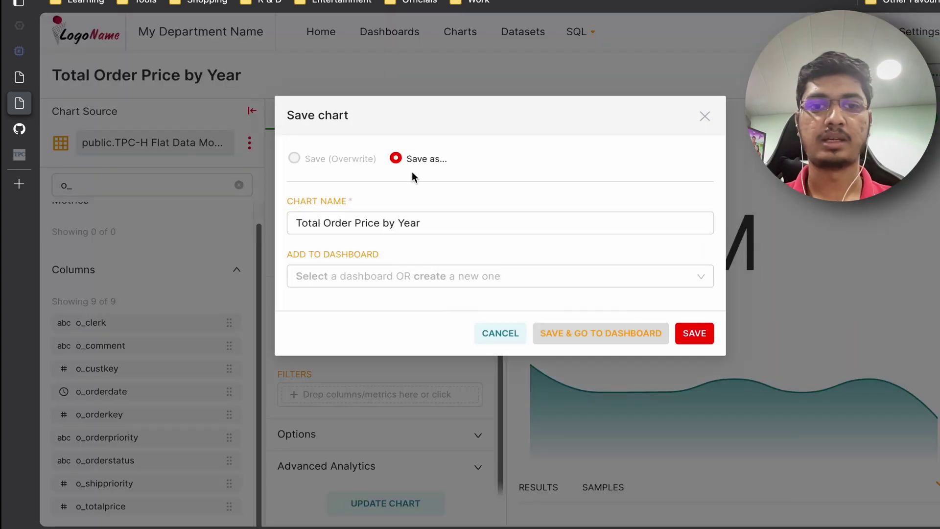
left_click(433, 274)
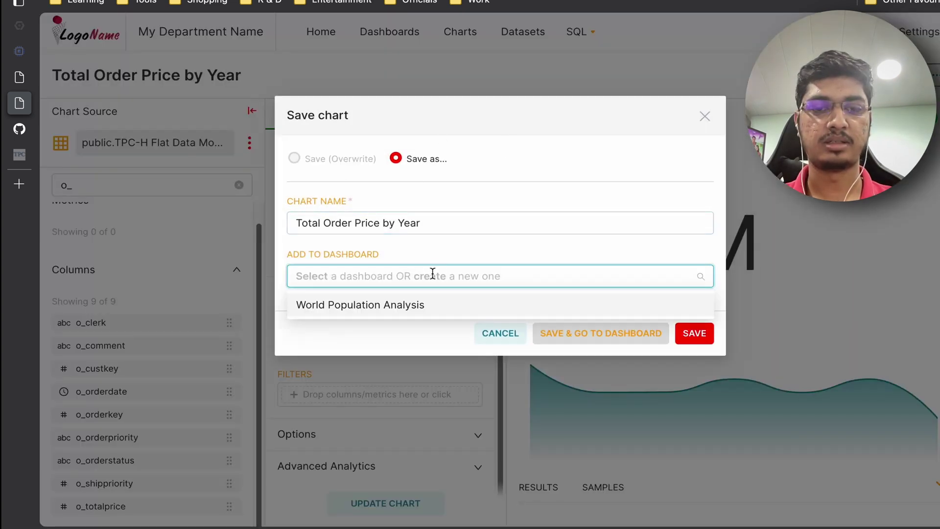
left_click(460, 252)
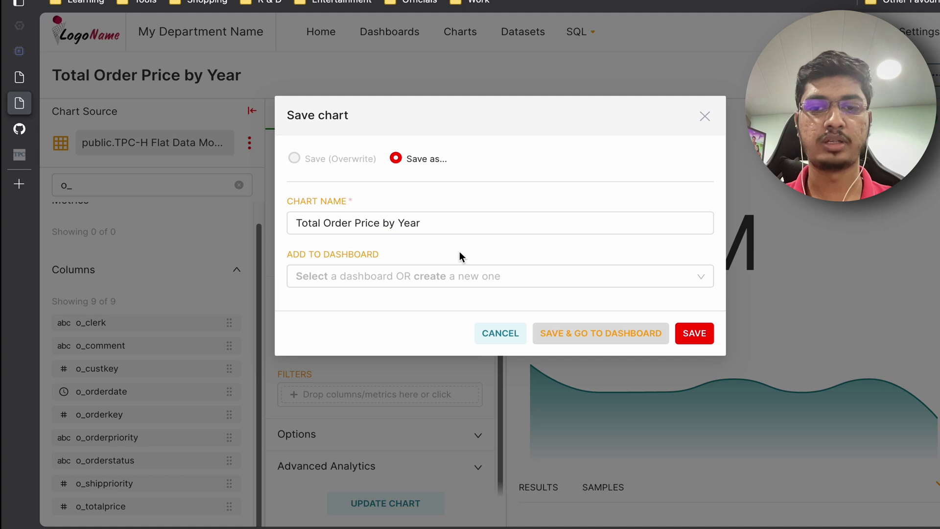
left_click(705, 338)
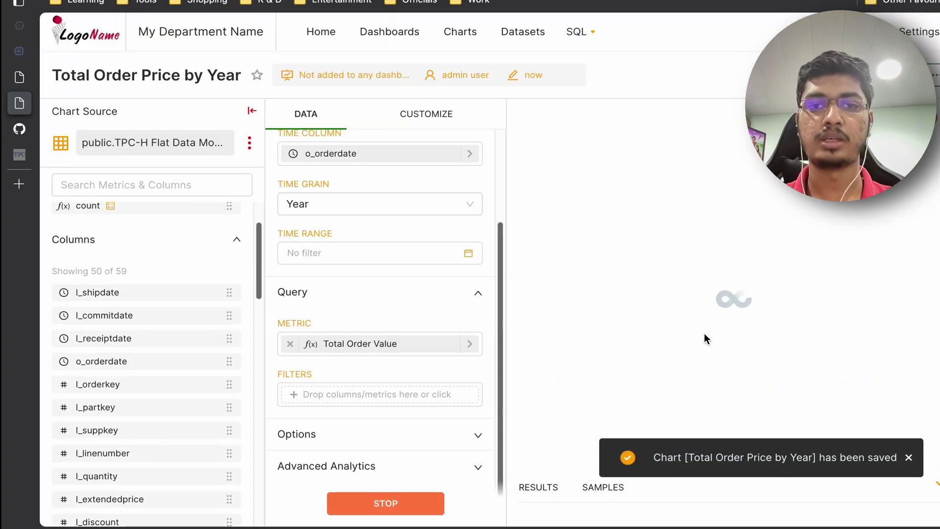
left_click(462, 41)
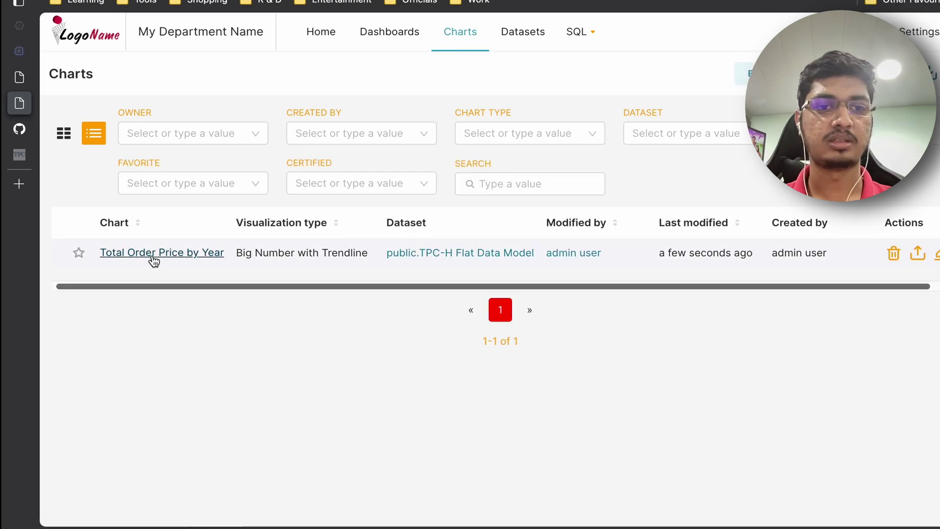
Delete the World Population Analysis dashboard, confirming with DELETE, and reload the dashboards list.
left_click(396, 35)
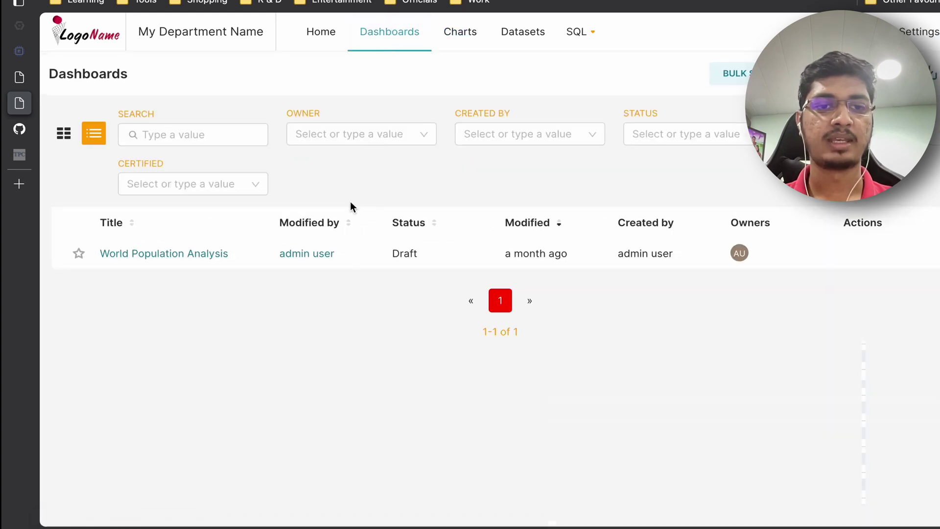
left_click(852, 254)
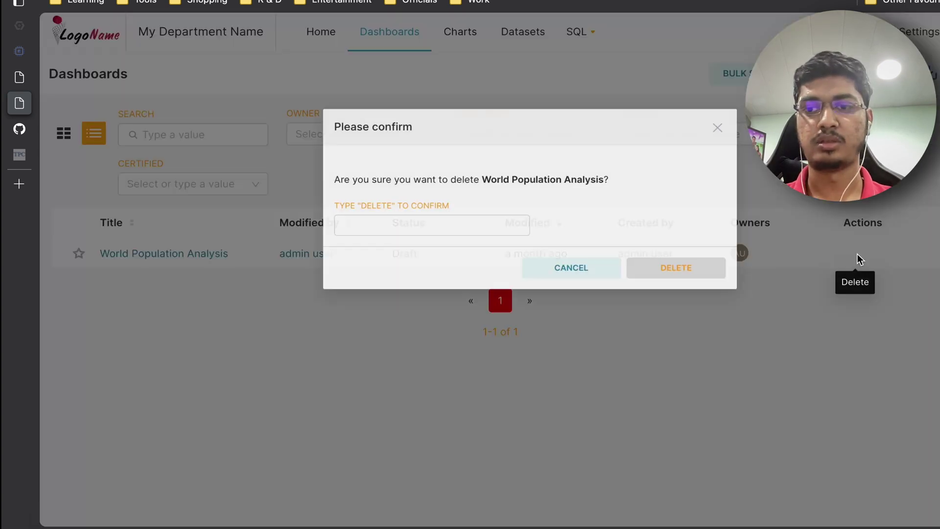
double_click(328, 200)
key("ctrl+c")
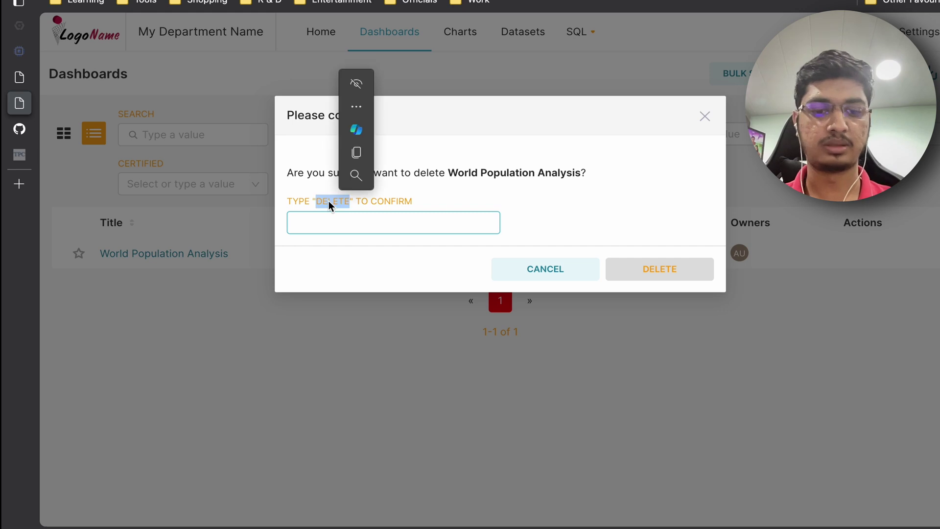
left_click(327, 221)
key("ctrl+v")
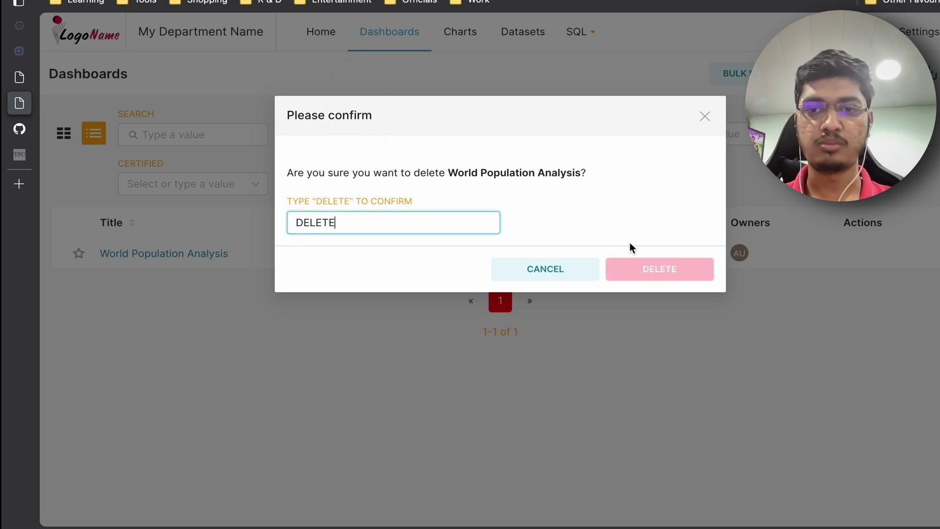
left_click(658, 270)
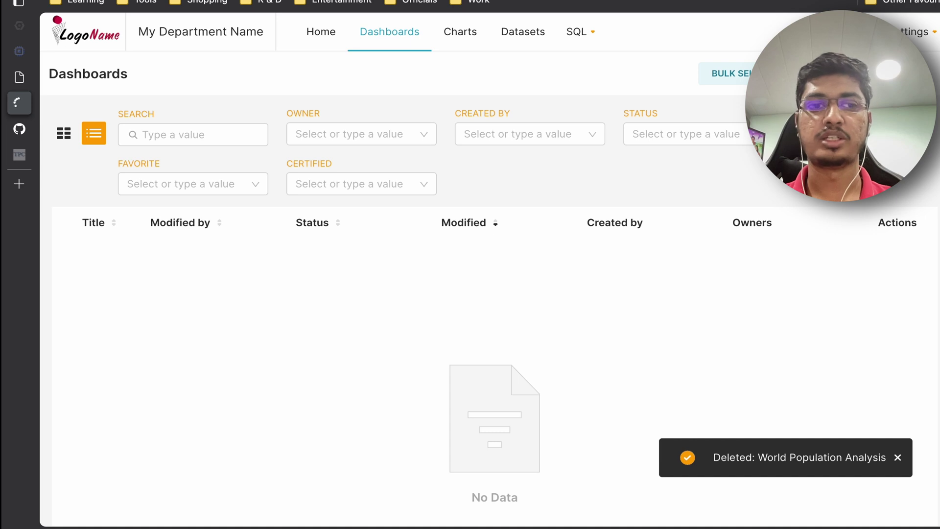
key("ctrl+r")
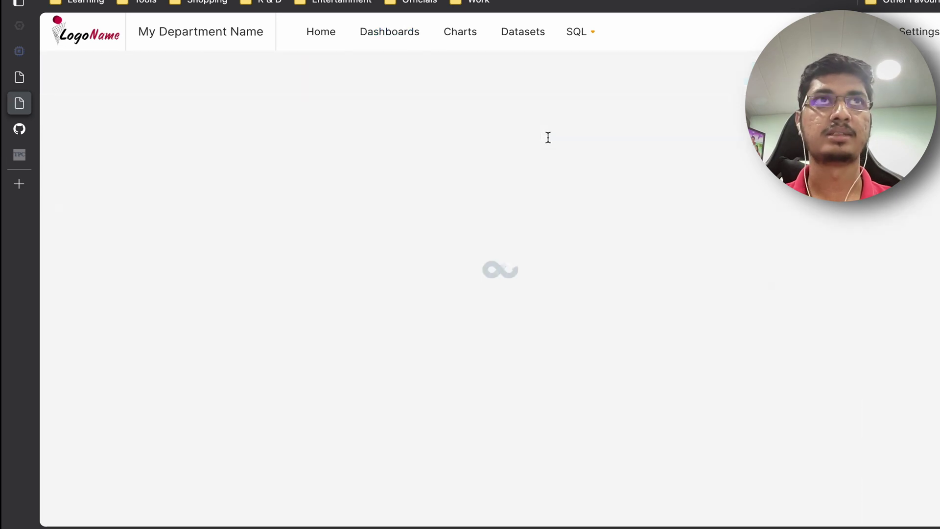
Check the reference dashboard image on GitHub, then set the new dashboard's title property to Sales Dashboard and apply it.
left_click(22, 129)
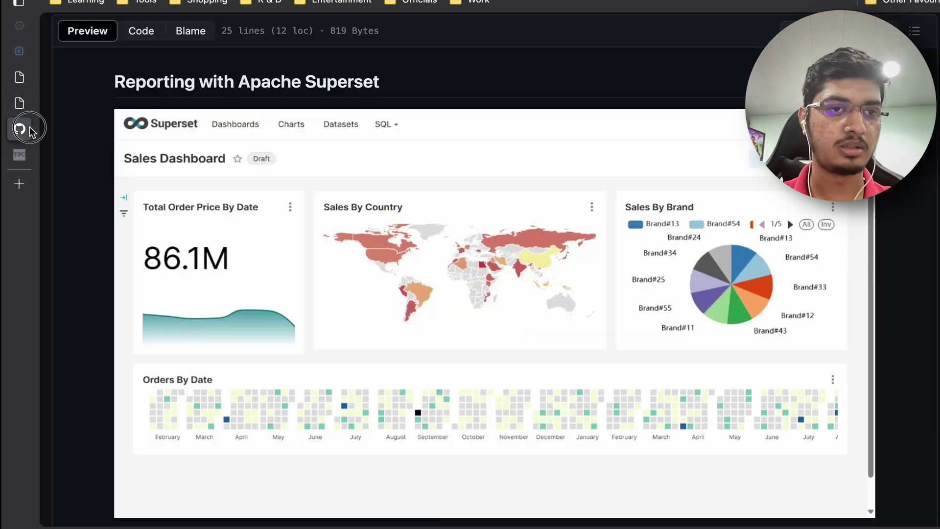
left_click(22, 77)
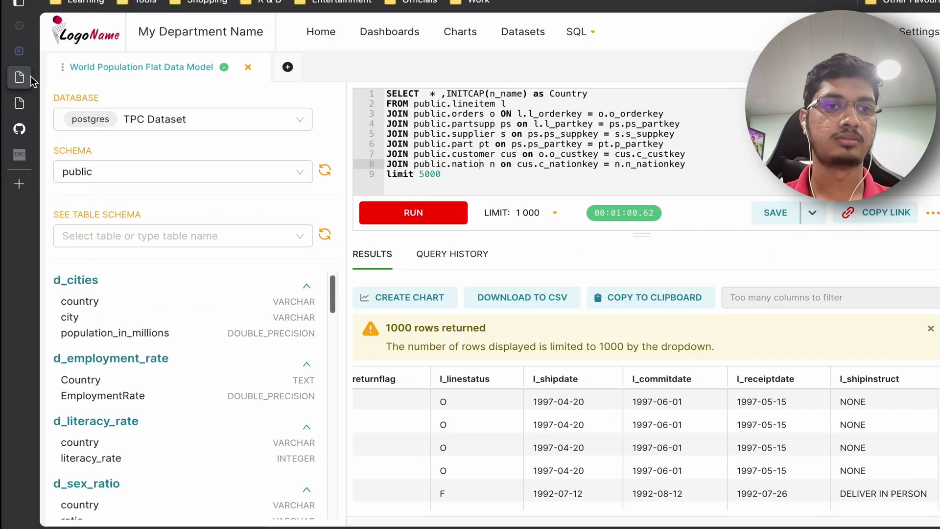
left_click(19, 129)
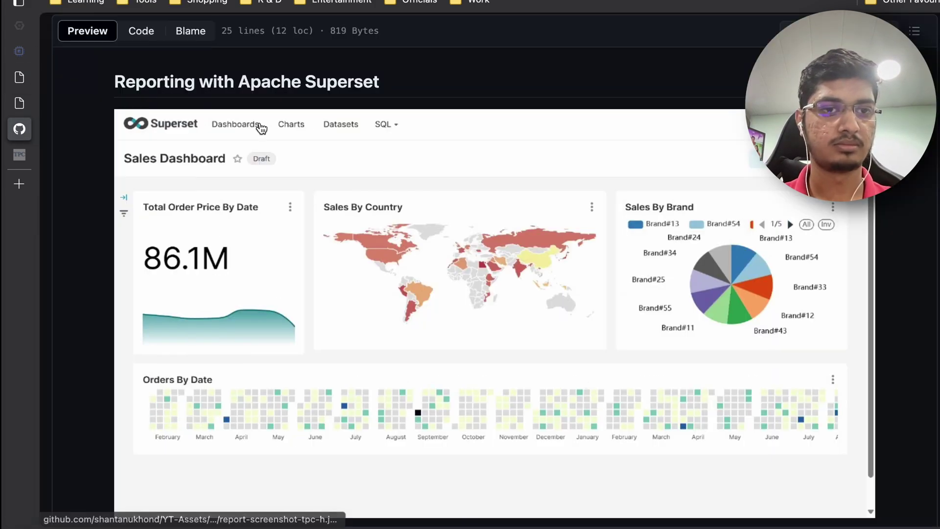
left_click(19, 102)
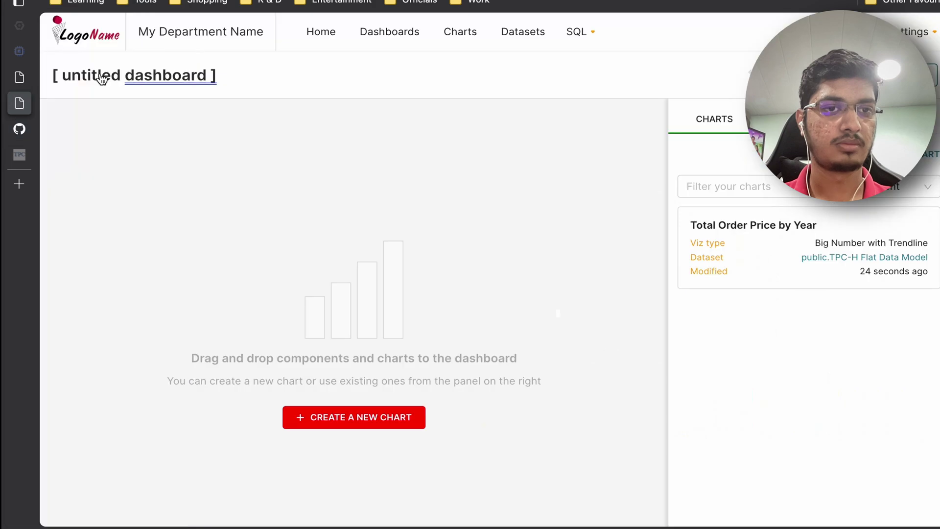
left_click(929, 74)
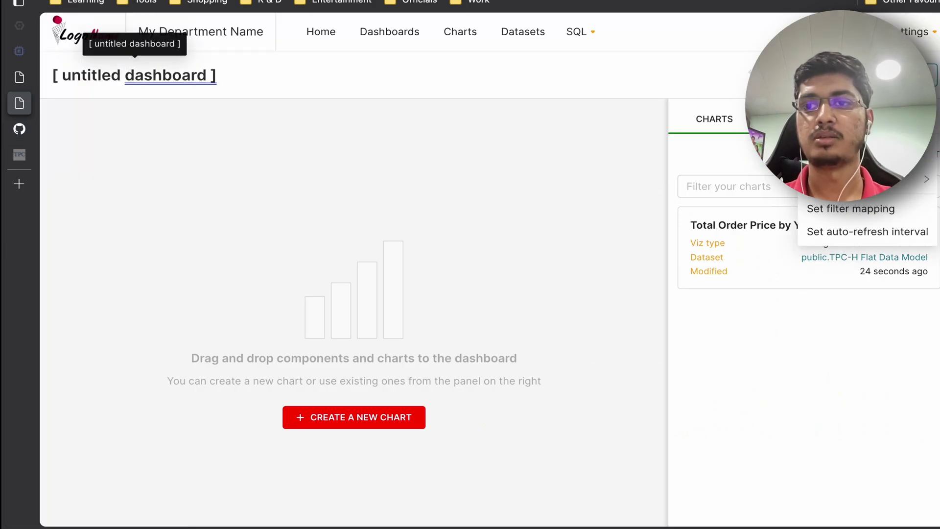
left_click(861, 186)
left_click_drag(405, 128, 177, 118)
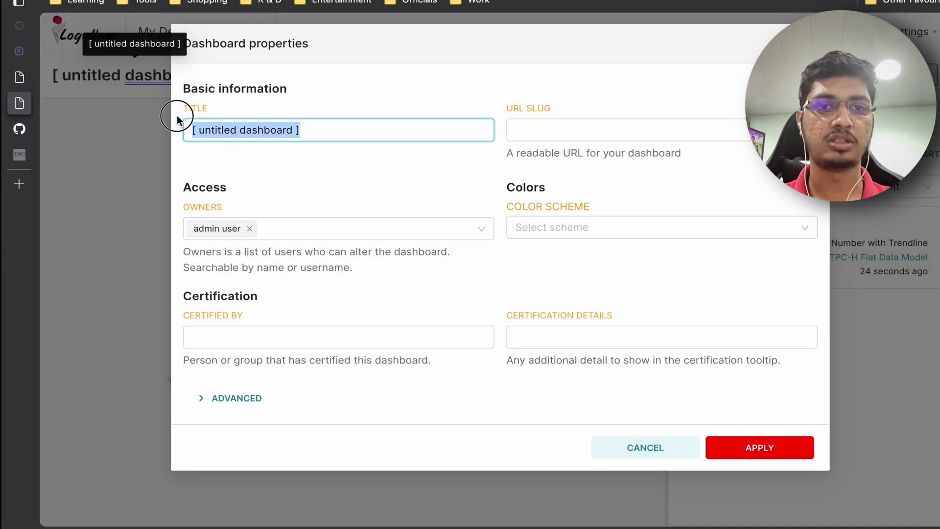
type("Sales")
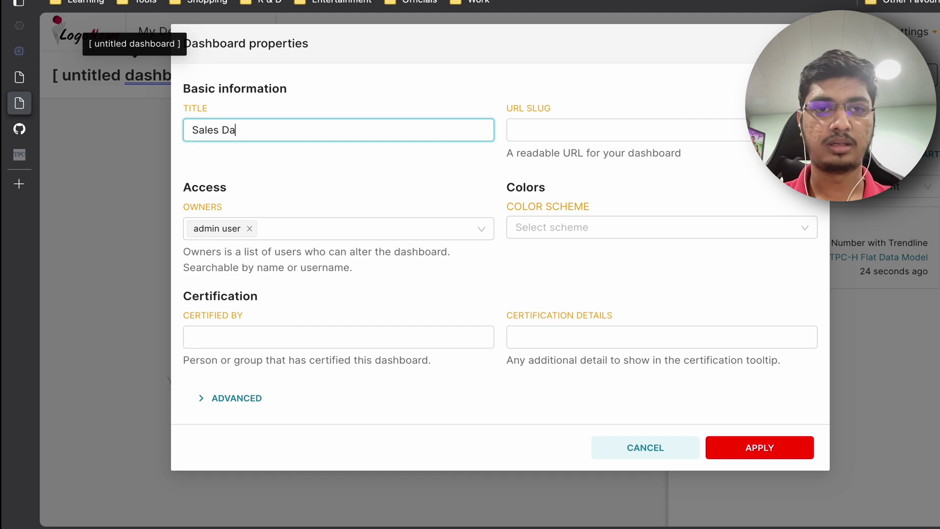
left_click(408, 180)
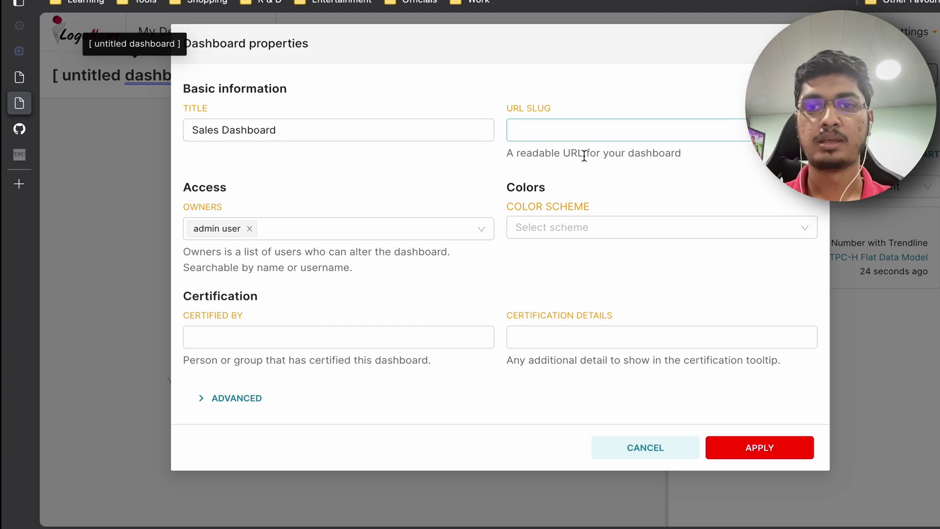
left_click(758, 447)
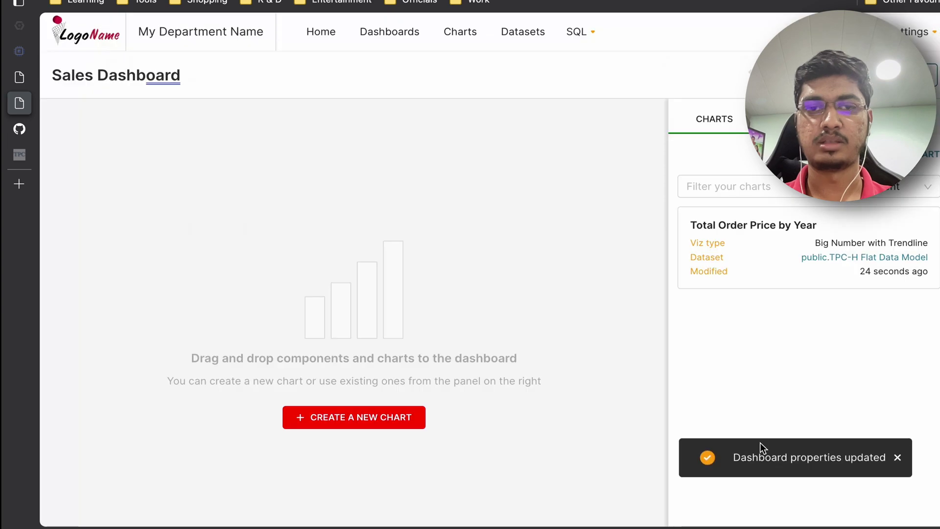
Place the Total Order Price by Year chart on the dashboard, widen it by one grid column and save the dashboard.
left_click(385, 406)
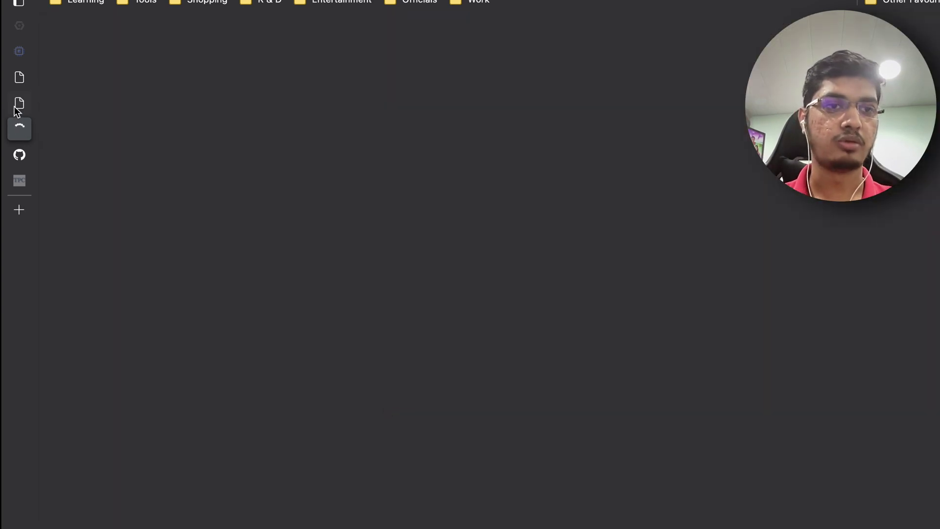
left_click(16, 105)
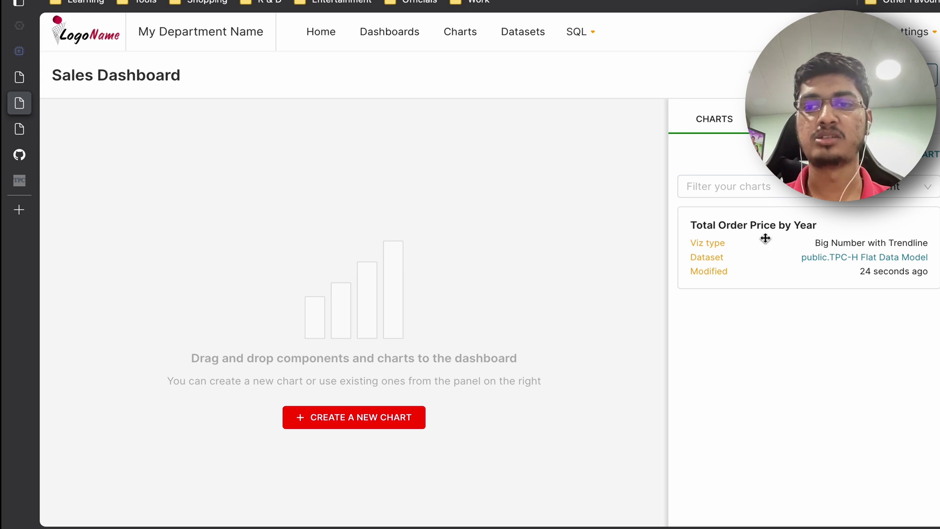
left_click_drag(765, 254, 123, 182)
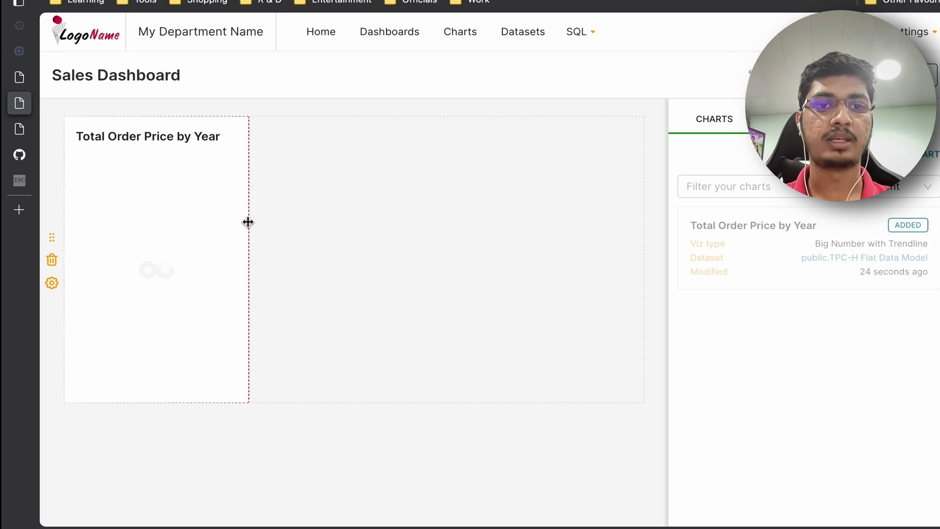
left_click_drag(249, 220, 313, 225)
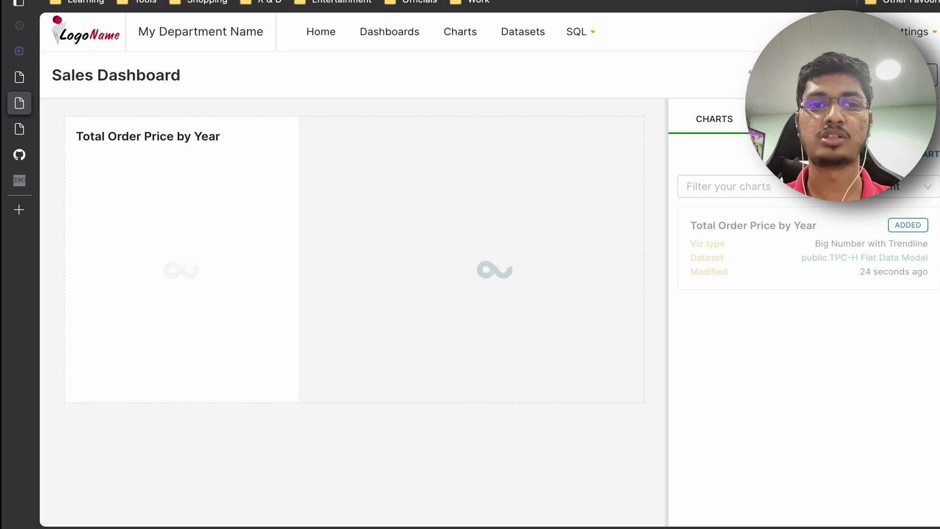
left_click(920, 75)
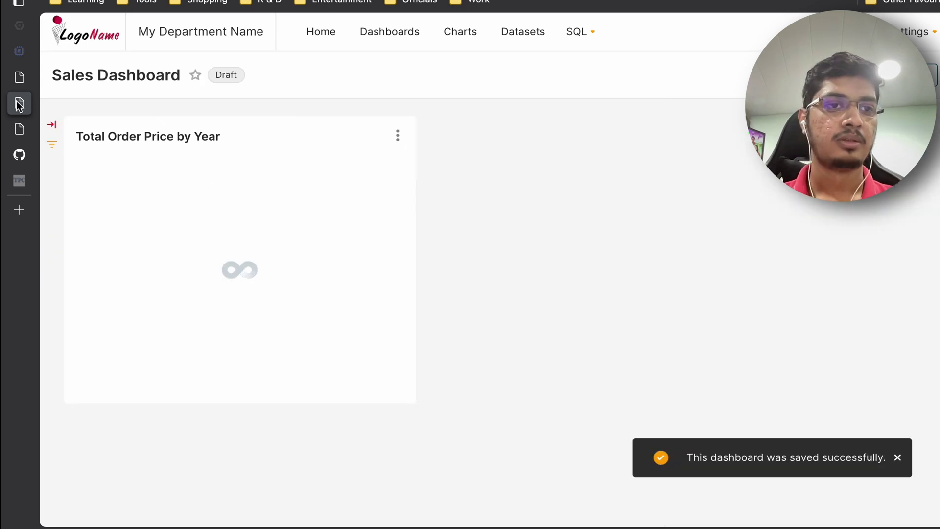
Check the reference dashboard again, then start a new chart on the TPC-H Flat Data Model dataset and activate the chart type search.
mouse_move(27, 118)
left_click(113, 81)
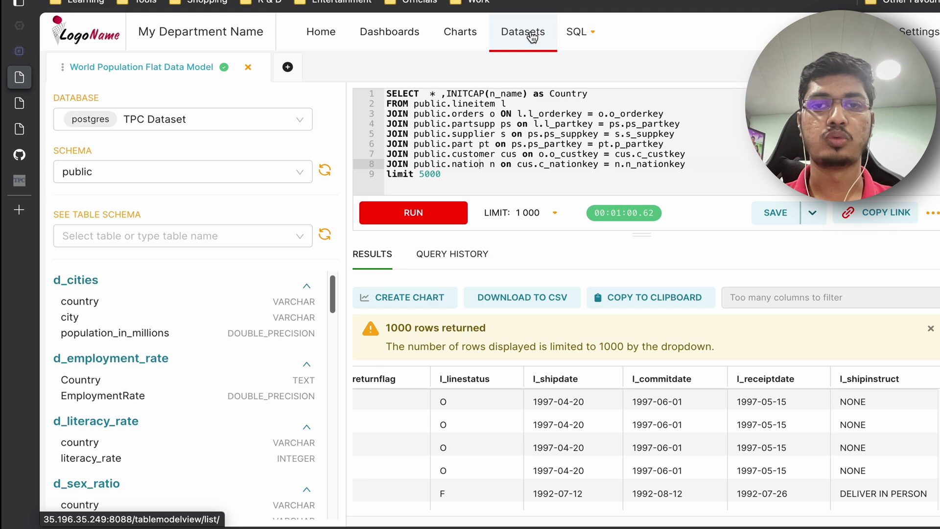
left_click(521, 39)
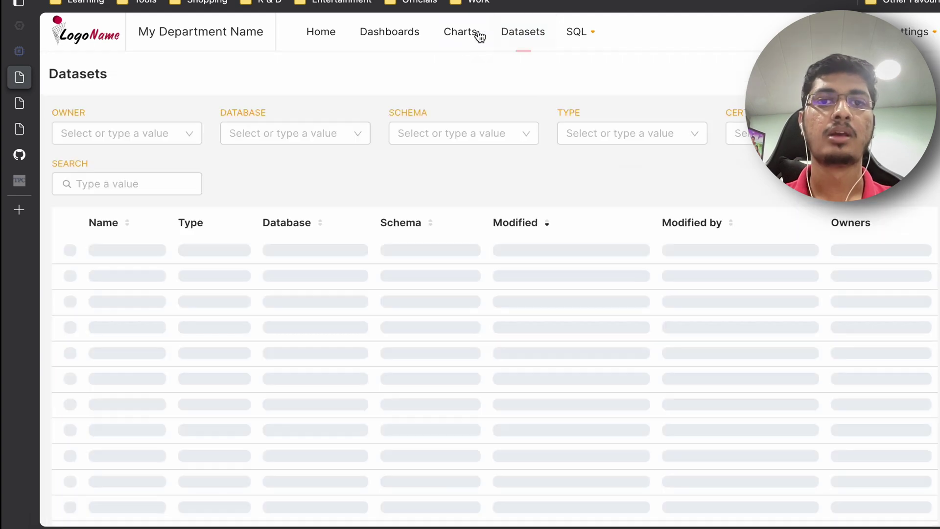
left_click(461, 35)
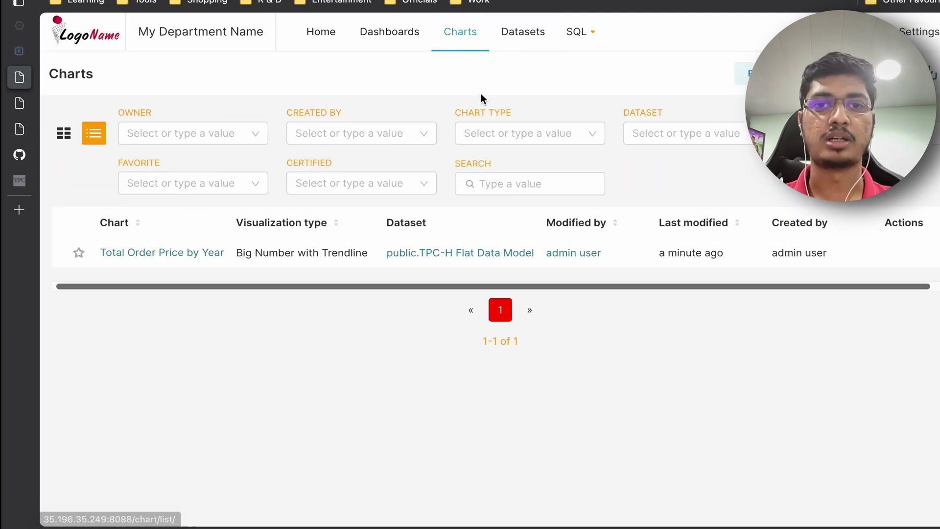
left_click(27, 156)
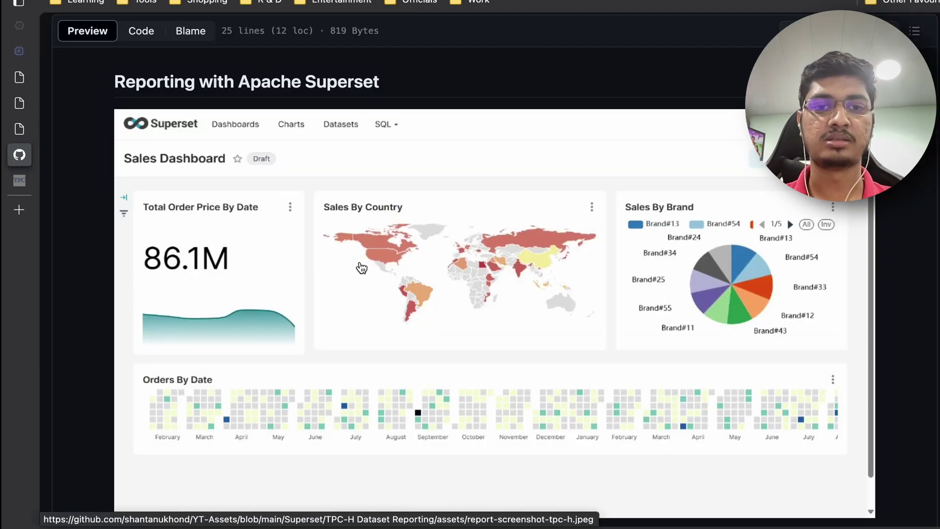
left_click(18, 83)
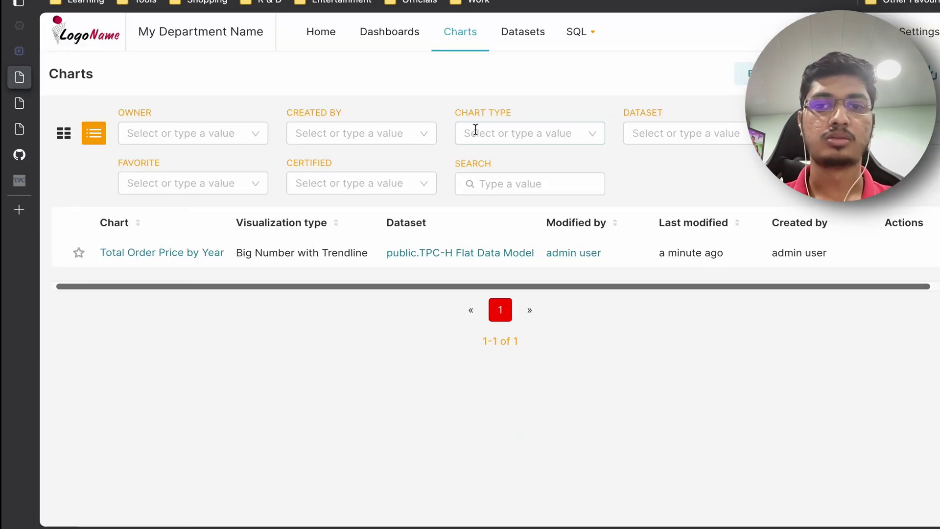
left_click(833, 73)
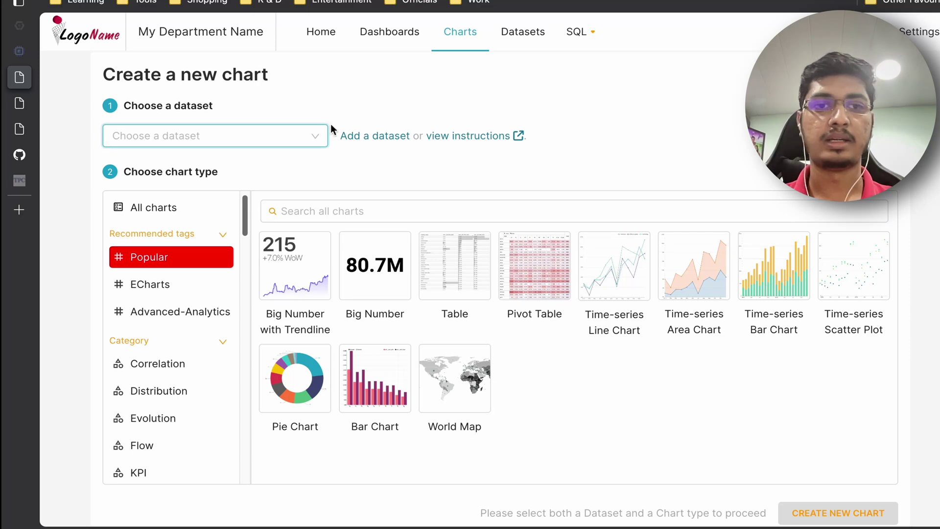
left_click(231, 164)
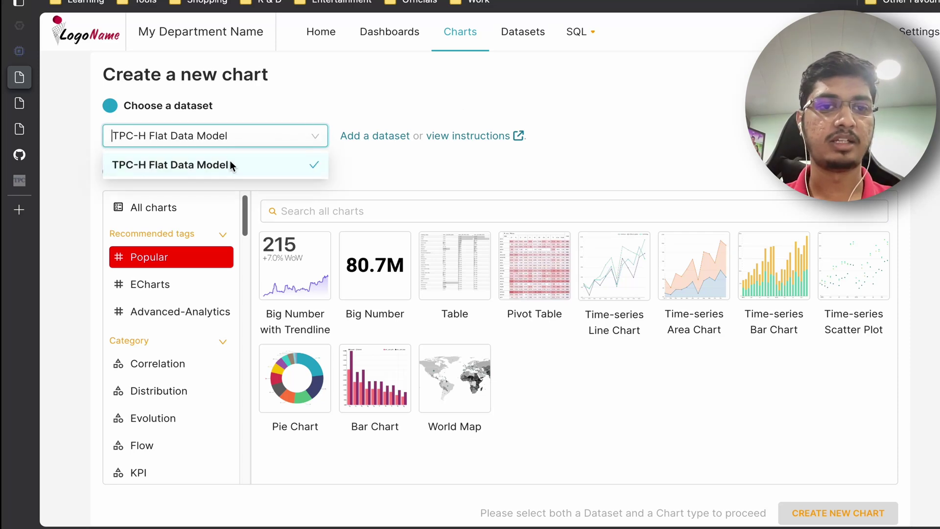
left_click(329, 206)
type("Coin")
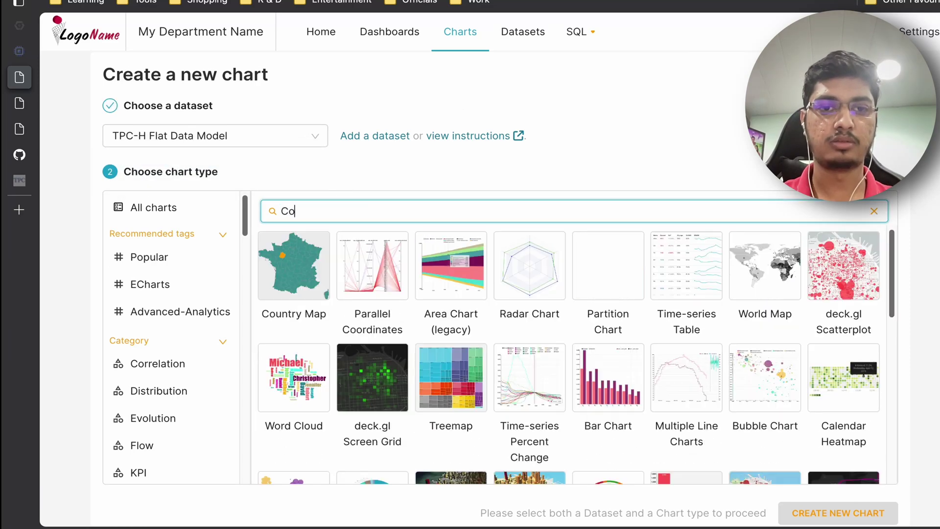
key("BackSpace")
key("BackSpace")
key("BackSpace")
key("BackSpace")
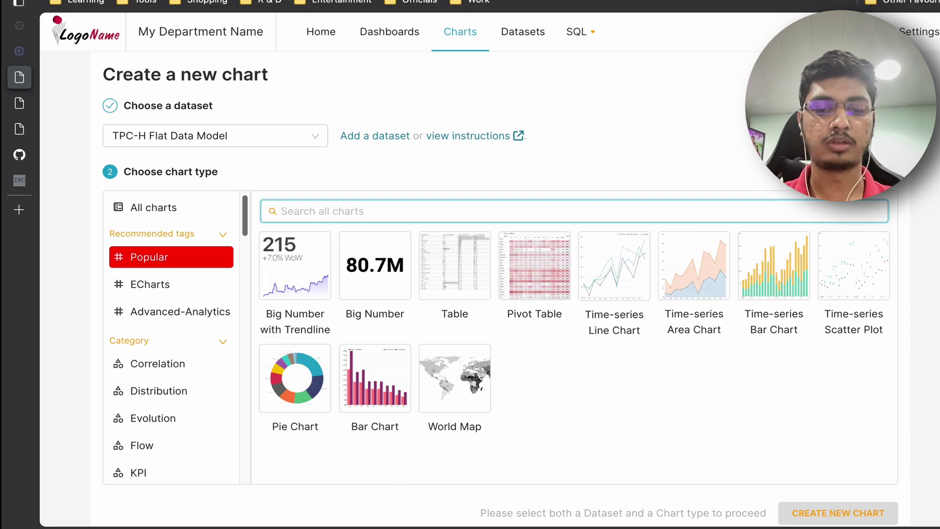
Search the chart types for map, choose World Map and create the new chart.
type("map")
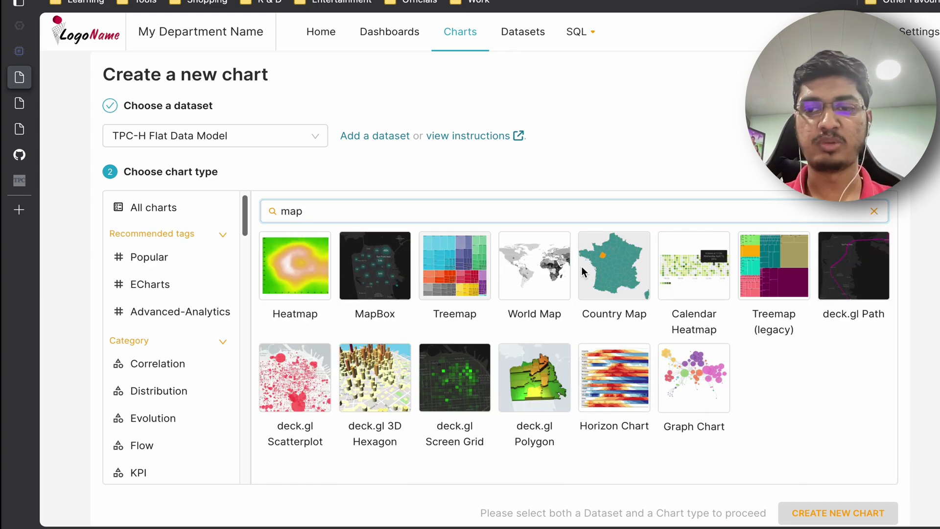
left_click(529, 283)
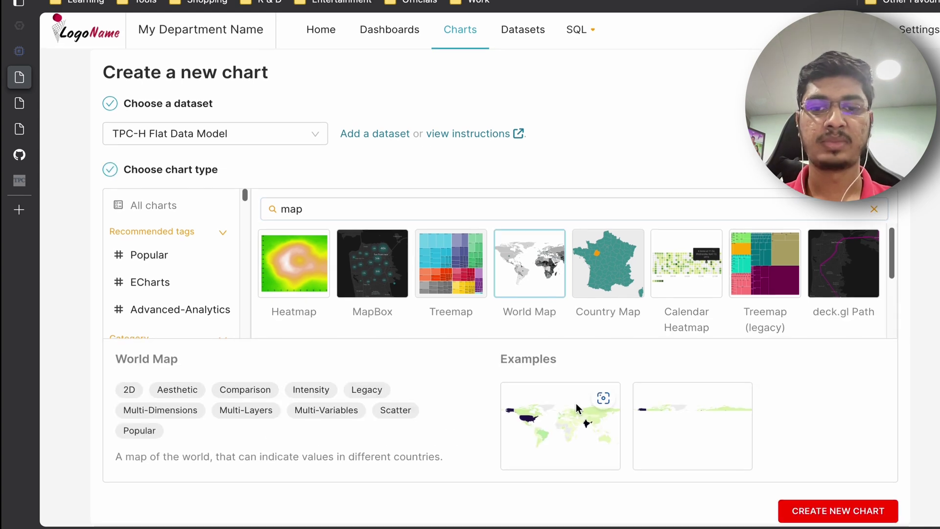
left_click(809, 510)
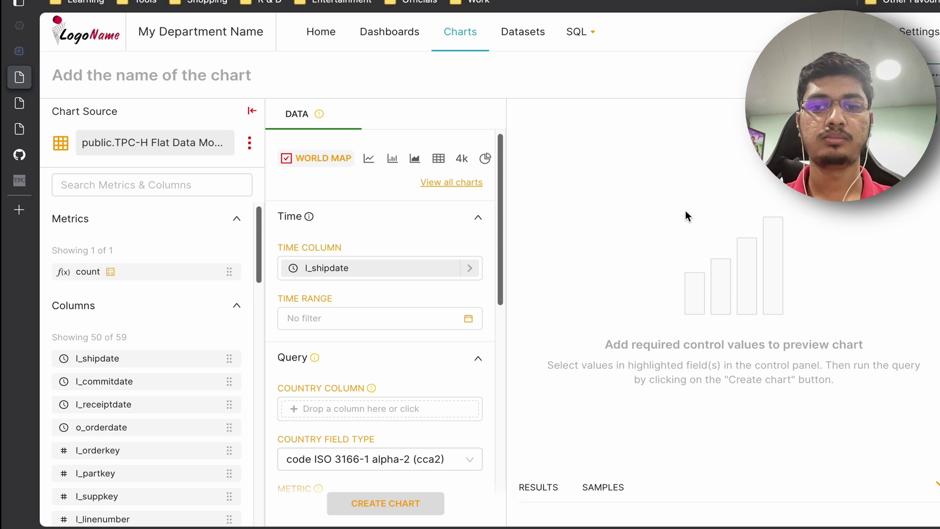
Set the world map chart's time column to o_orderdate and save the column choice.
left_click(469, 268)
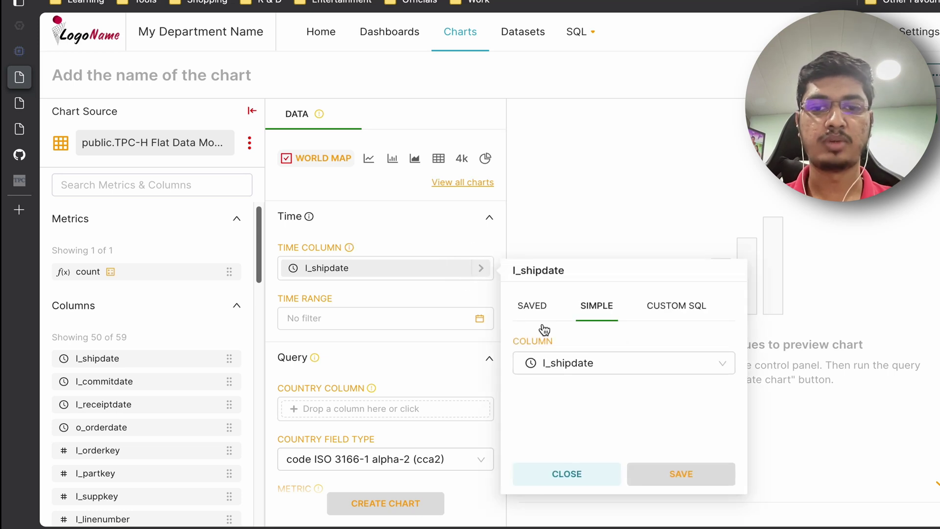
left_click(594, 366)
left_click(587, 465)
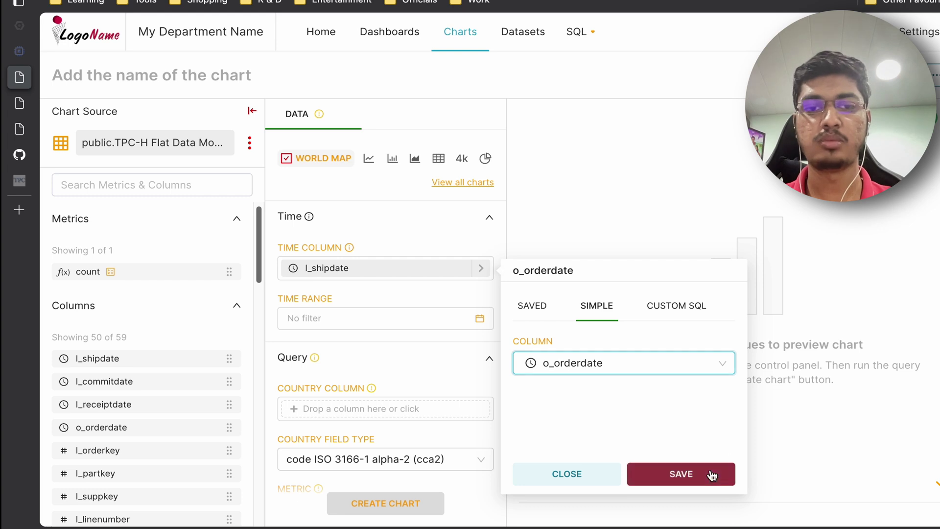
left_click(710, 473)
Search the columns for count, assign country as the country column and set the country field type to Full name.
scroll(407, 335, "down", 2)
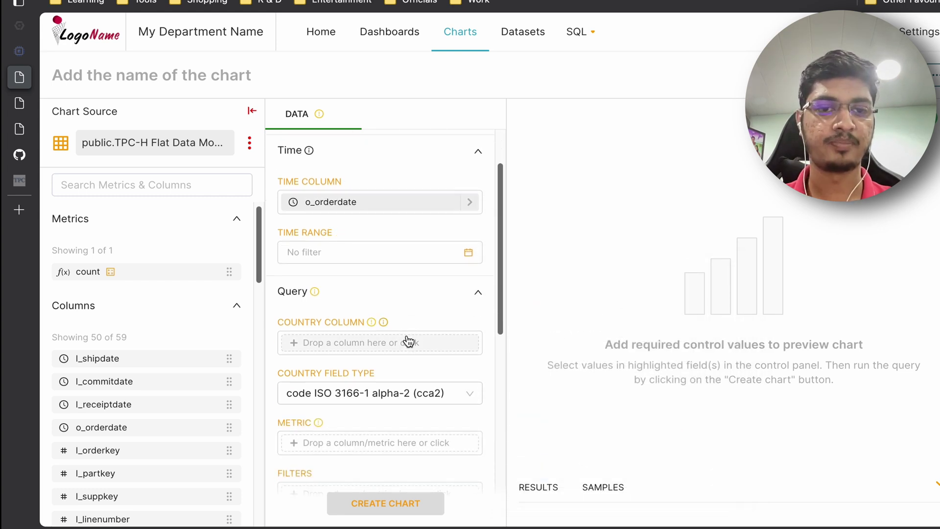
scroll(371, 236, "down", 1)
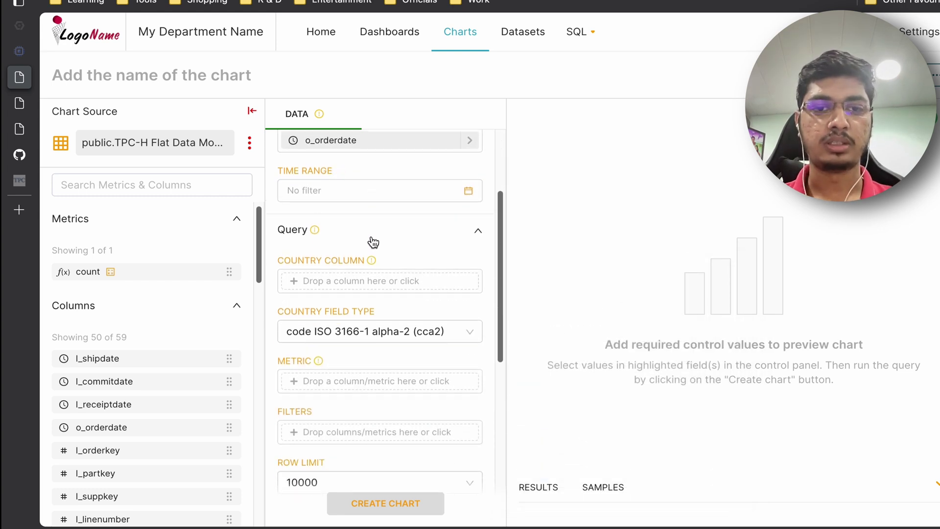
left_click(134, 182)
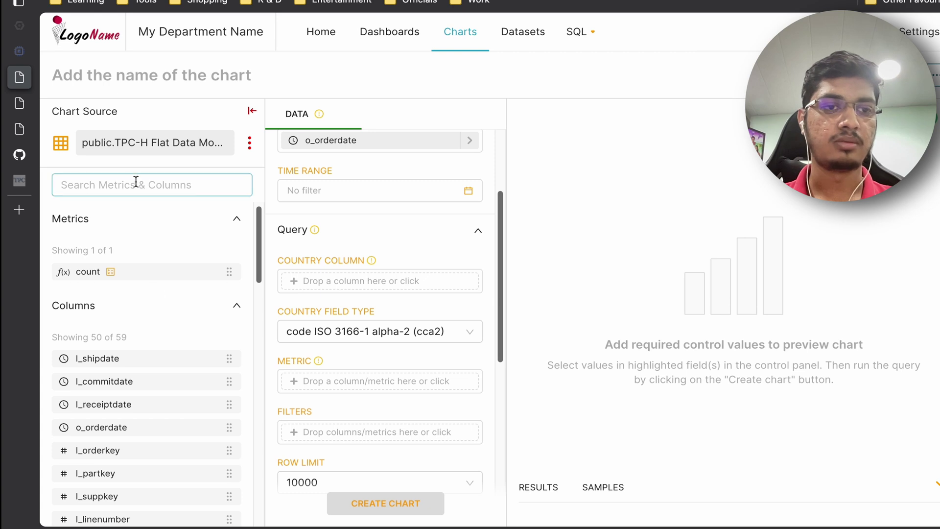
type("count")
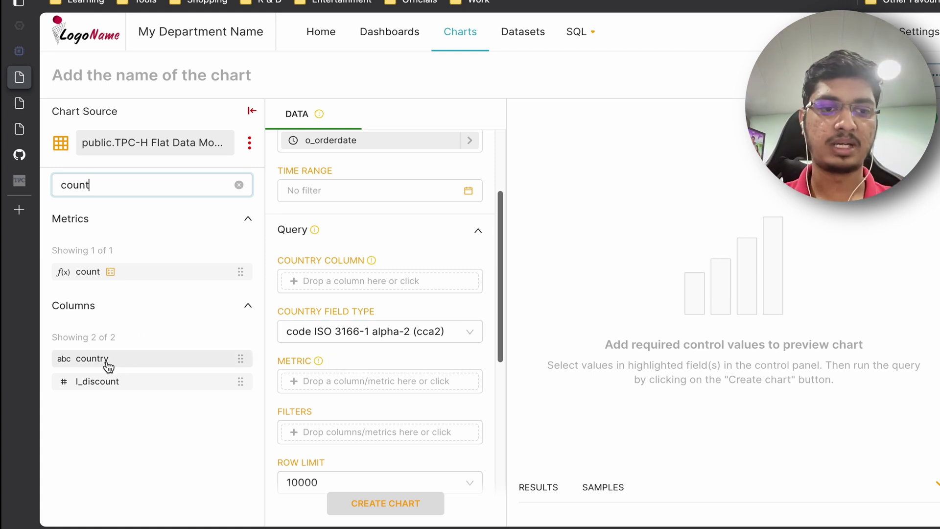
left_click_drag(108, 366, 335, 291)
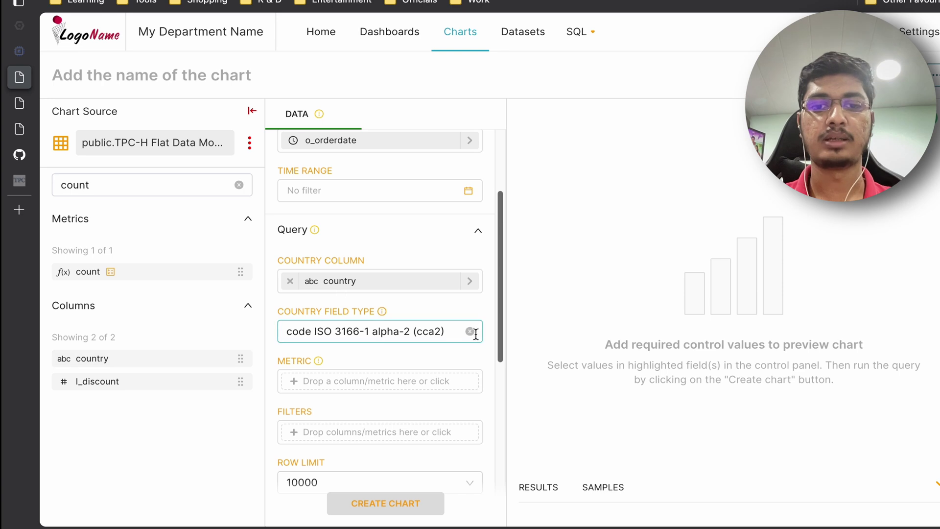
left_click(425, 333)
left_click(359, 380)
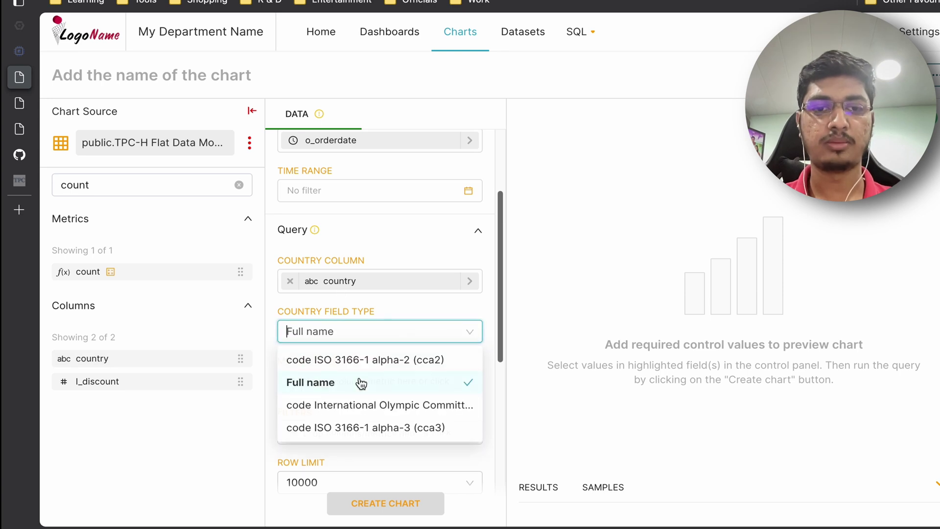
scroll(361, 383, "down", 1)
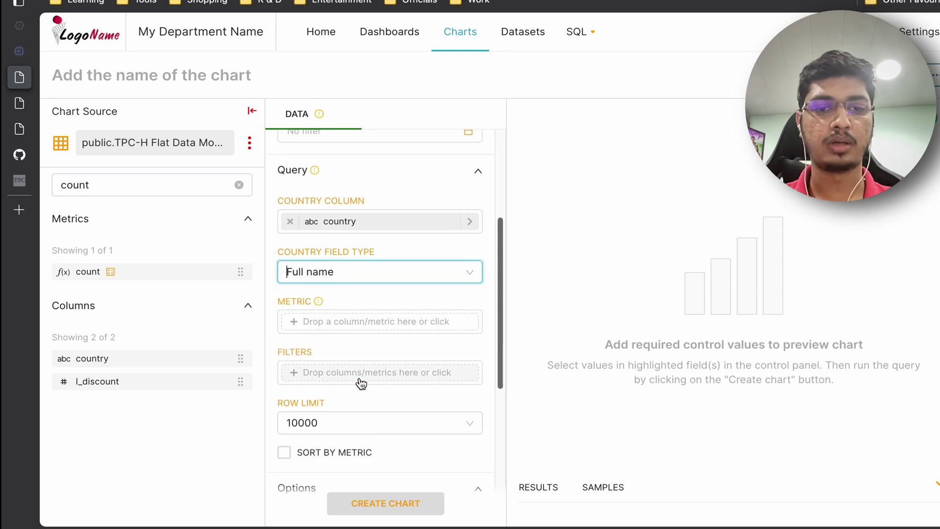
Search the columns for o_ and set the world map's metric to the SUM of o_totalprice.
left_click(238, 184)
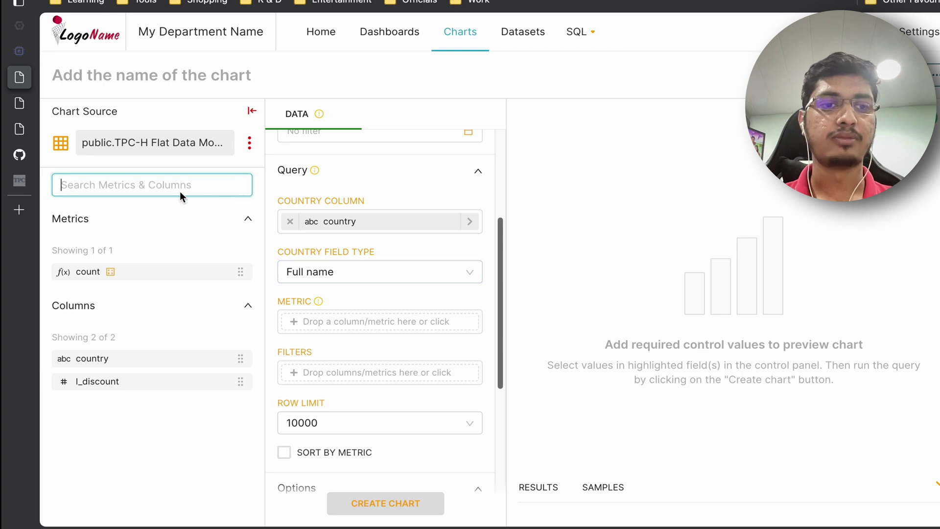
scroll(119, 311, "down", 9)
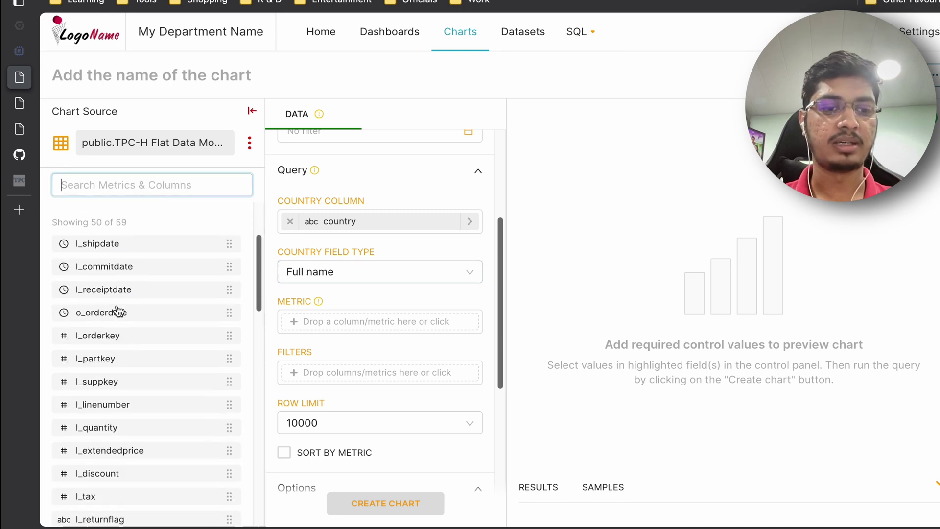
type("o_")
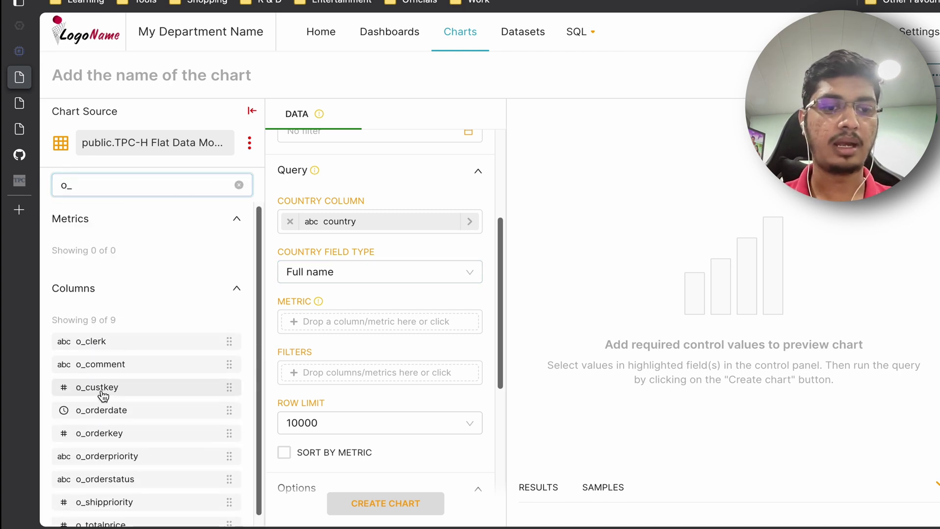
scroll(104, 441, "down", 1)
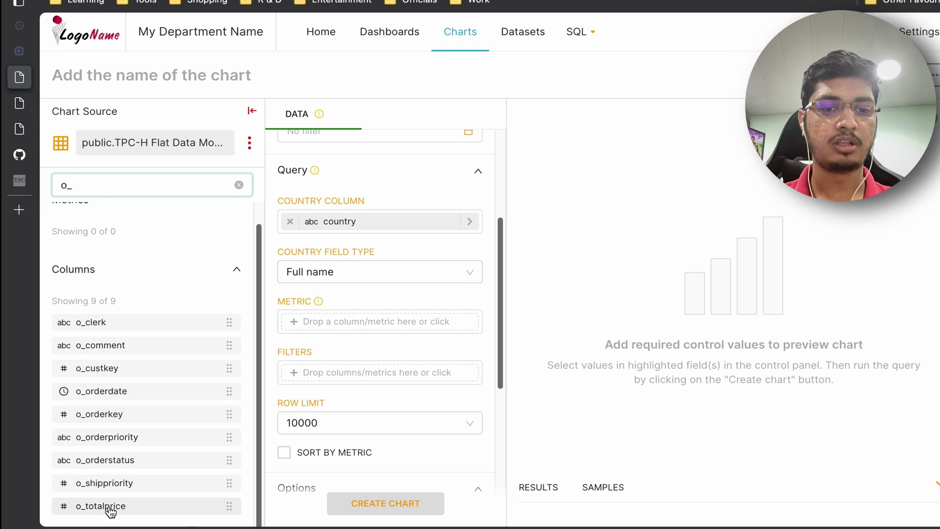
left_click_drag(79, 507, 342, 329)
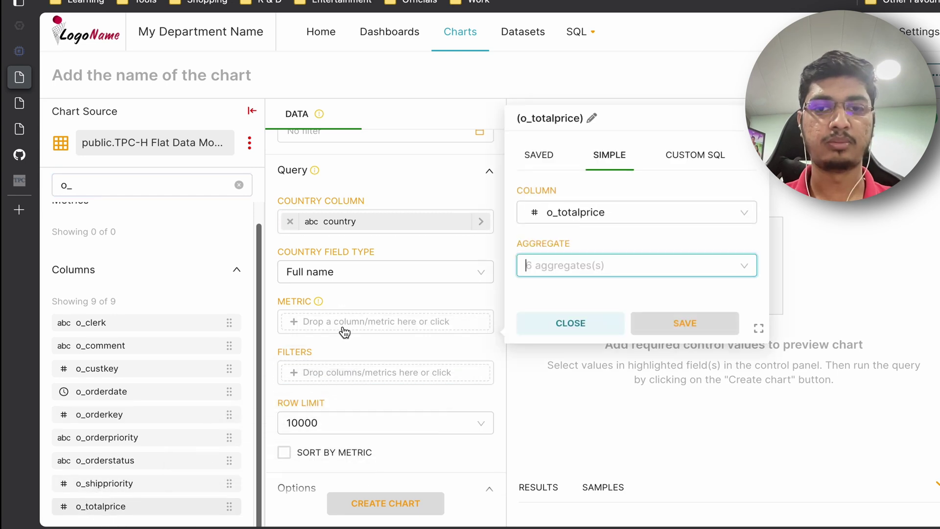
left_click(632, 264)
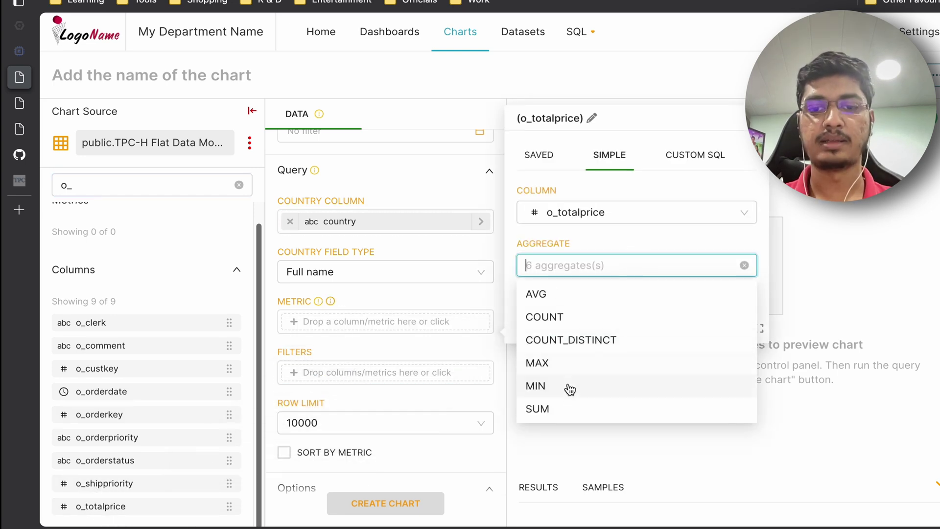
left_click(568, 406)
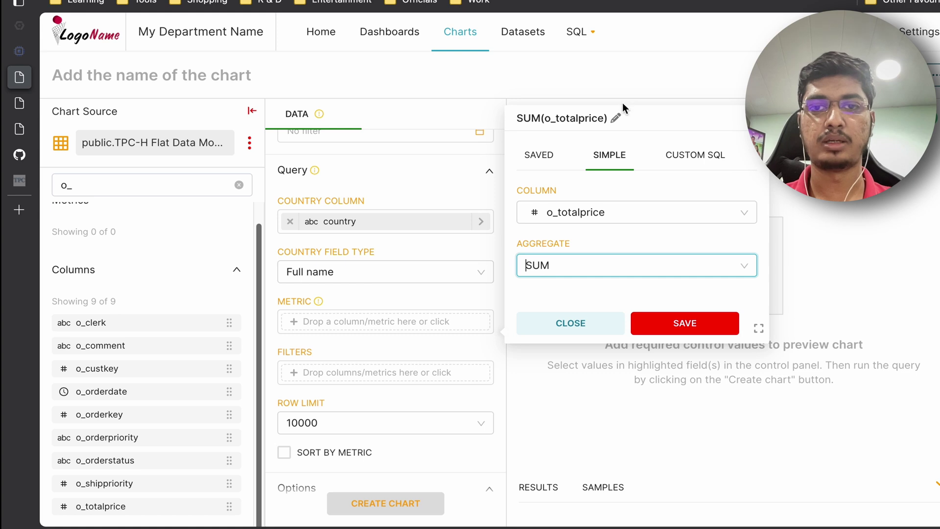
Name the metric Total Order Price and save it.
left_click(617, 118)
type("Ro")
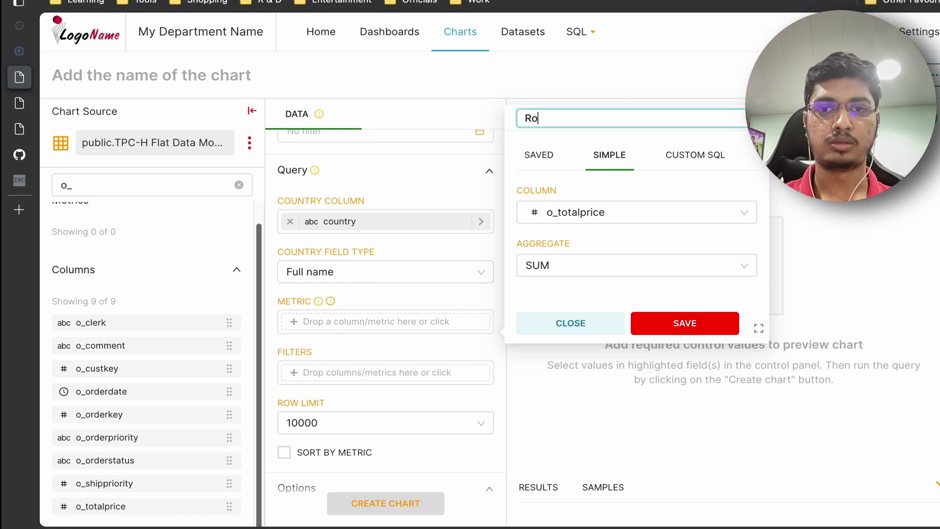
key("BackSpace")
key("BackSpace")
type("Total ")
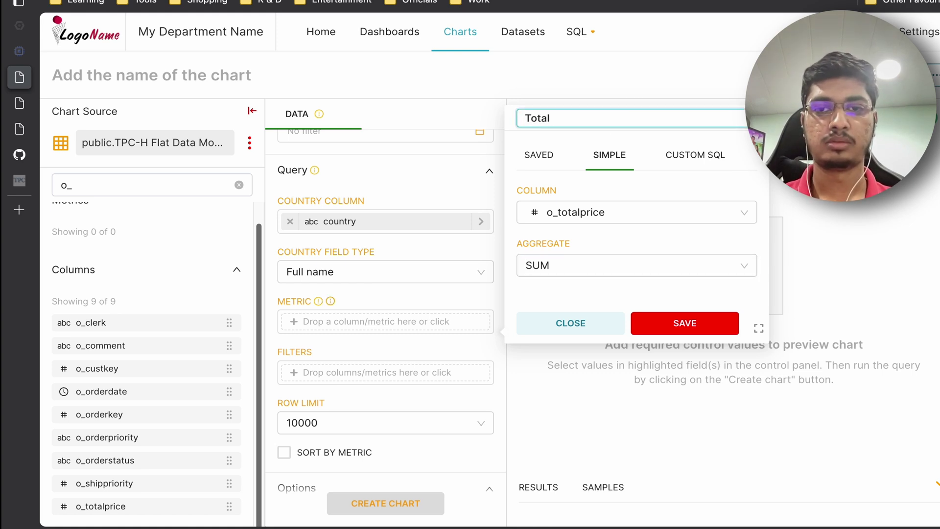
type("Order ")
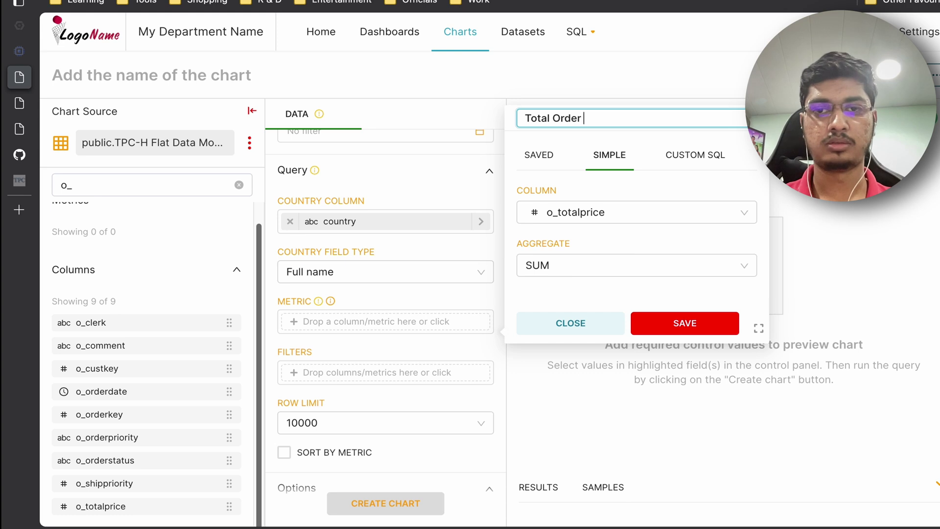
type("Price")
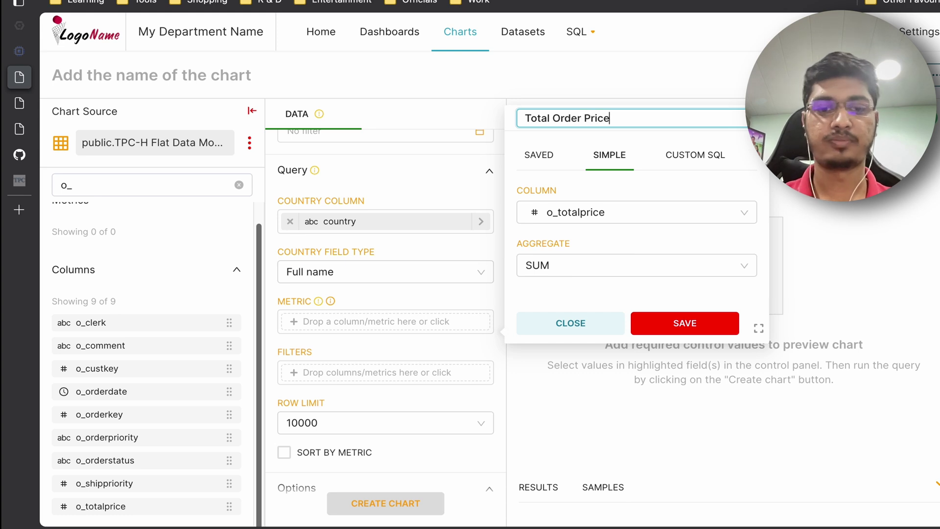
key("ctrl+a")
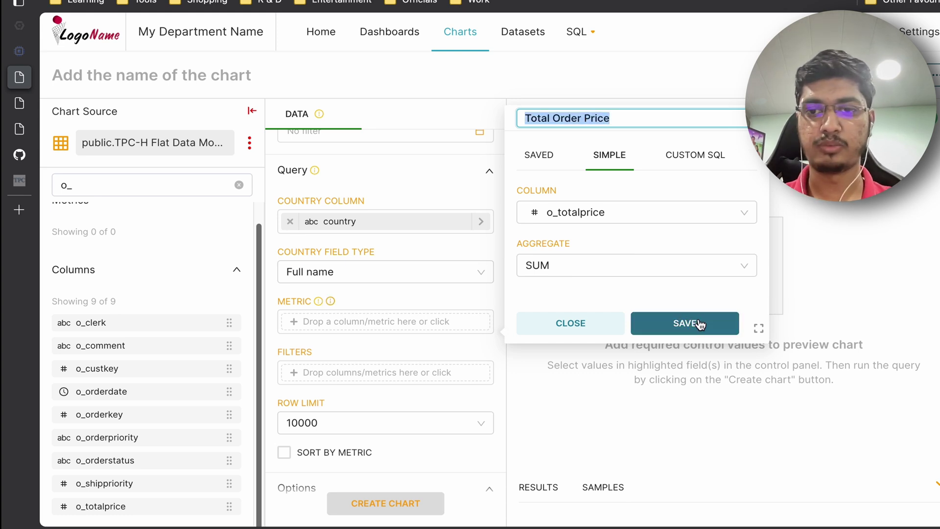
left_click(698, 319)
Check the country color scheme choices, keep the current scheme and generate the world map chart.
scroll(375, 386, "down", 5)
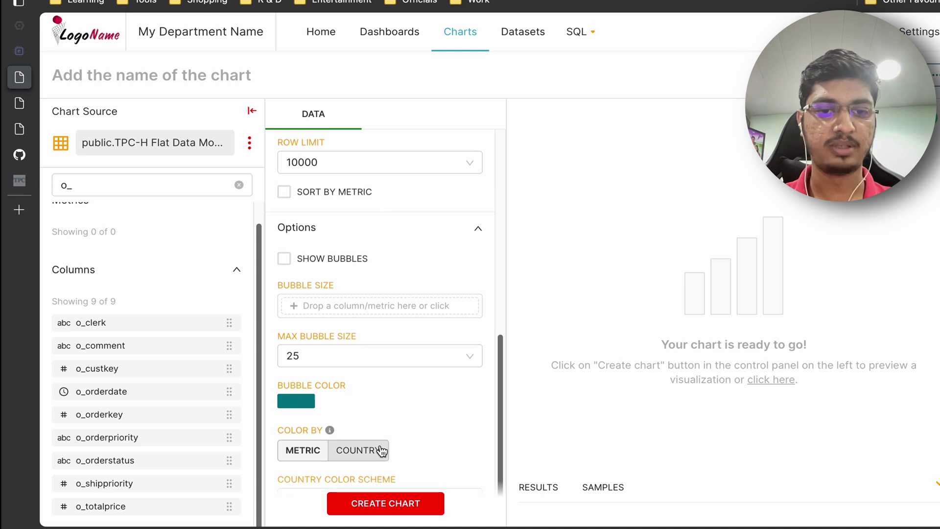
scroll(380, 449, "down", 1)
left_click(411, 457)
left_click(410, 457)
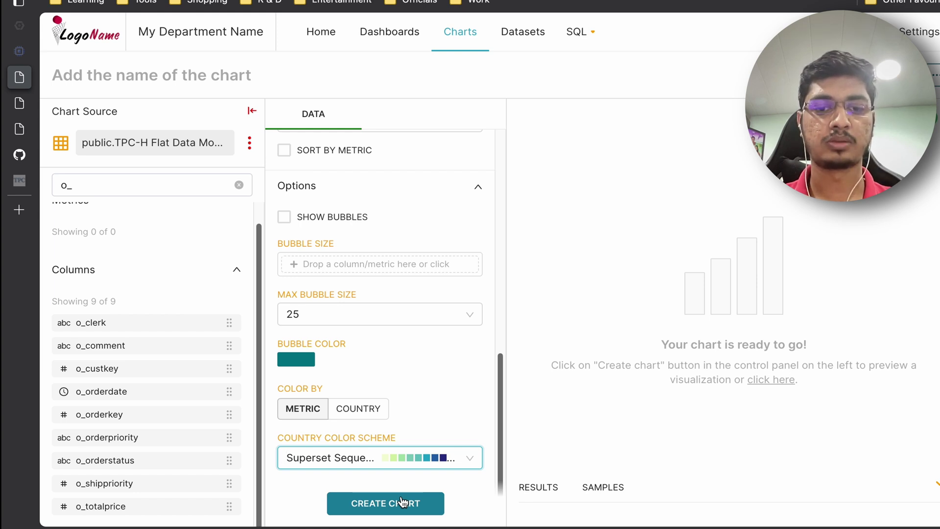
left_click(402, 501)
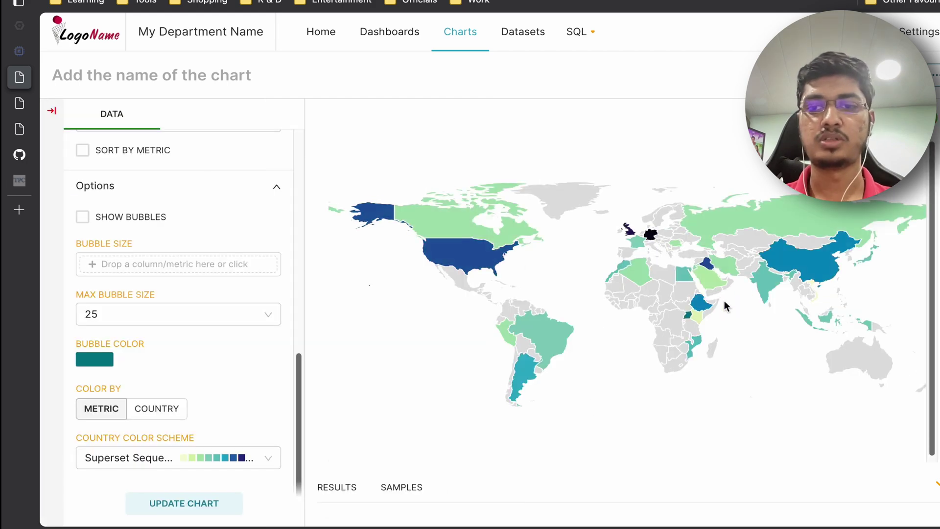
Examine individual countries on the world map, including India, China, the United States and Brazil, for their total order price.
left_click(765, 284)
left_click(764, 284)
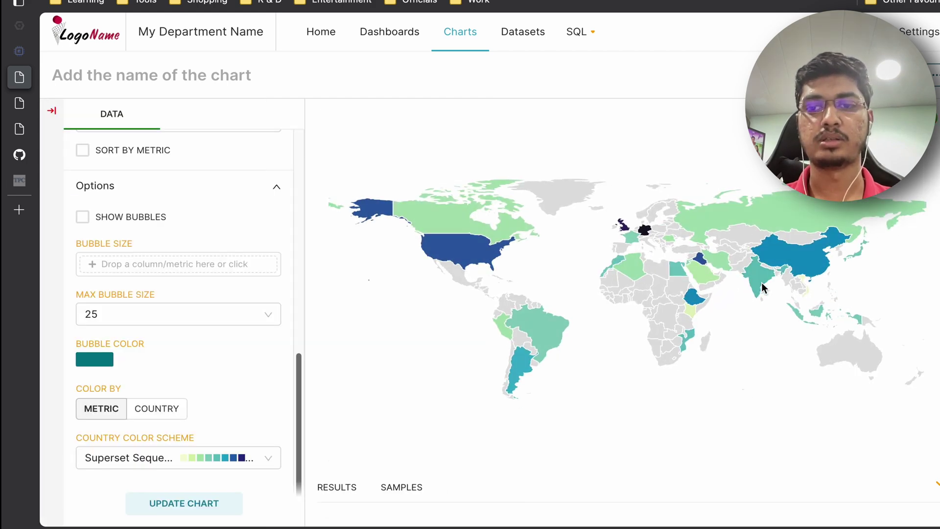
left_click(763, 286)
left_click(762, 288)
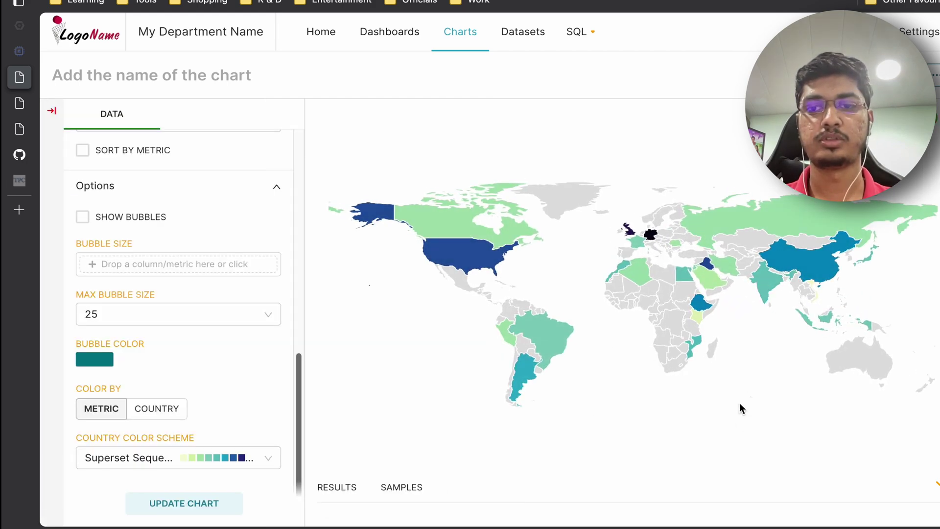
left_click(812, 275)
left_click(812, 272)
left_click(460, 260)
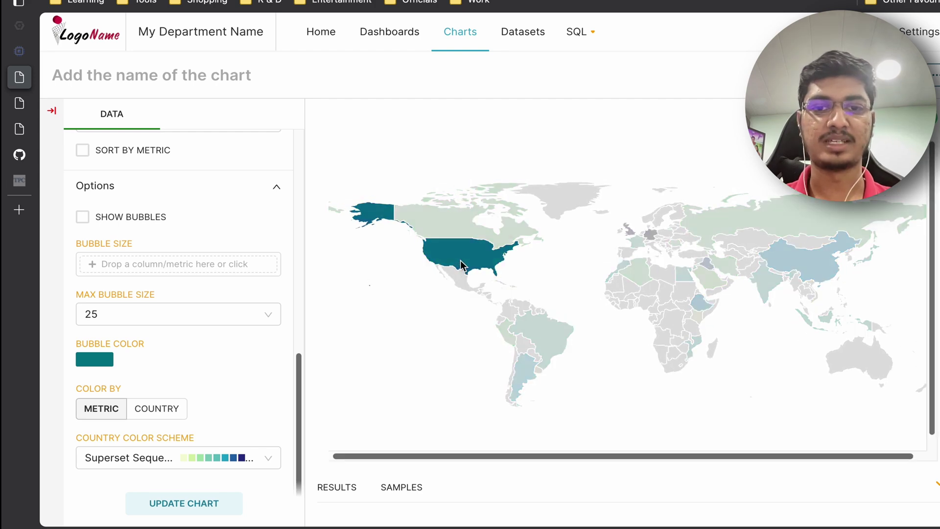
left_click(460, 260)
left_click(446, 230)
left_click(453, 241)
left_click(535, 325)
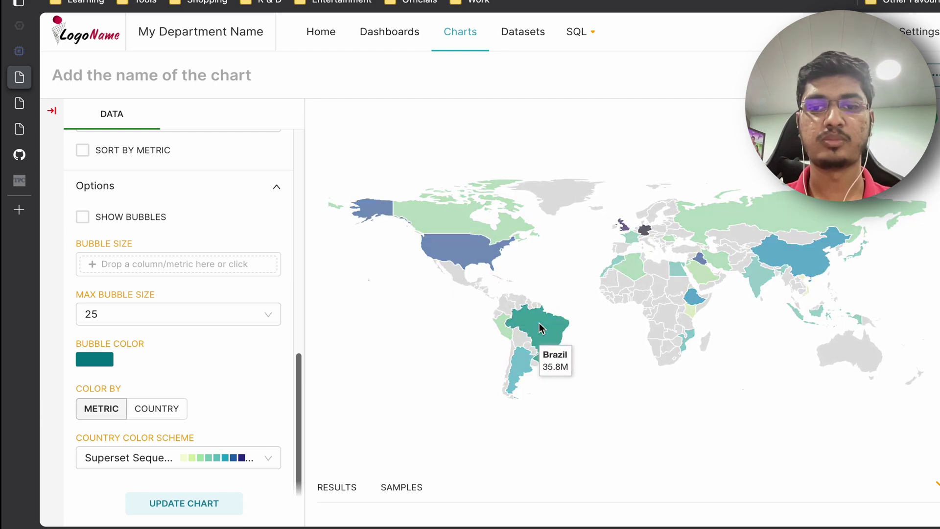
left_click(535, 325)
left_click(657, 309)
left_click(657, 308)
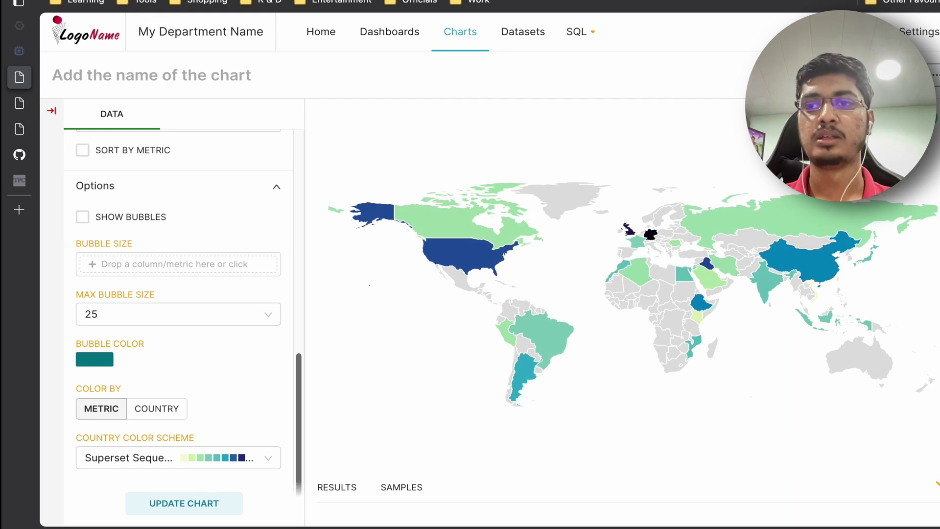
Save the chart as Sales By Country and add it to the Sales Dashboard.
left_click(907, 75)
left_click(415, 238)
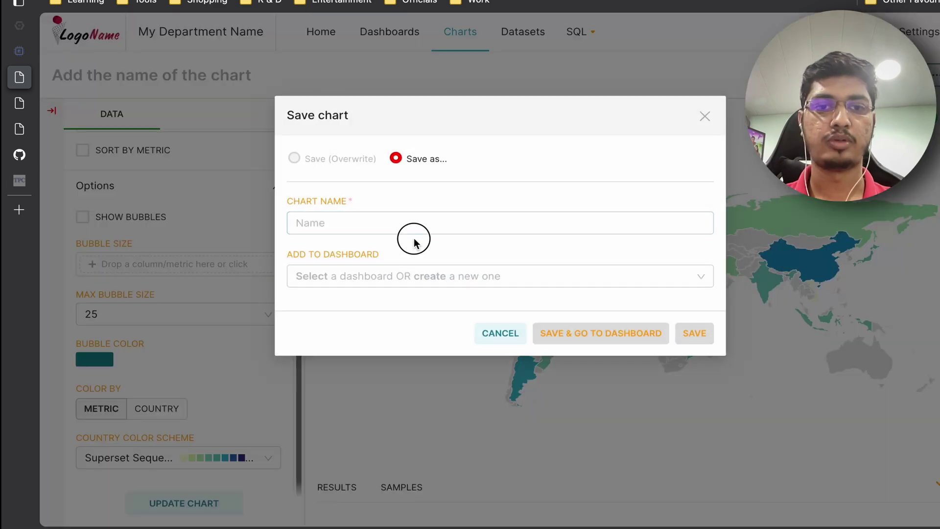
left_click(392, 222)
key("Caps_Lock")
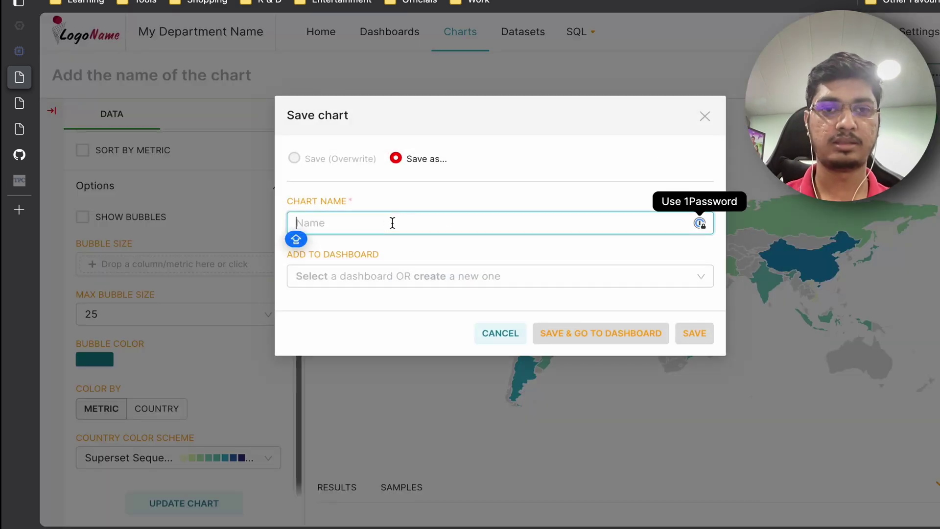
type("Sales By Country")
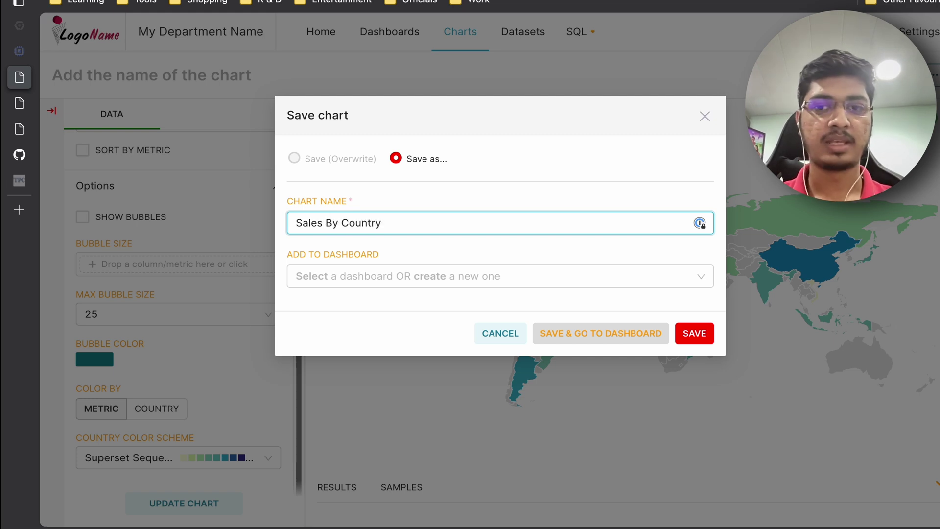
left_click(416, 277)
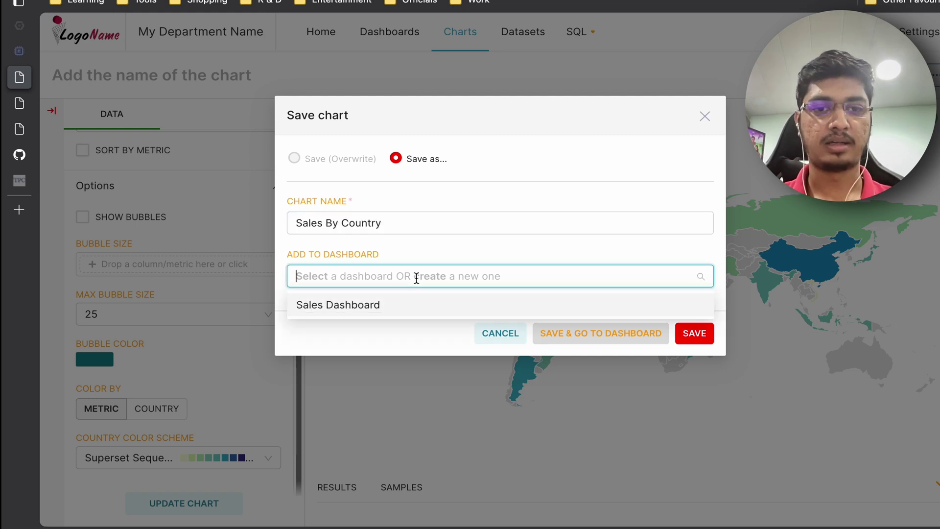
left_click(414, 307)
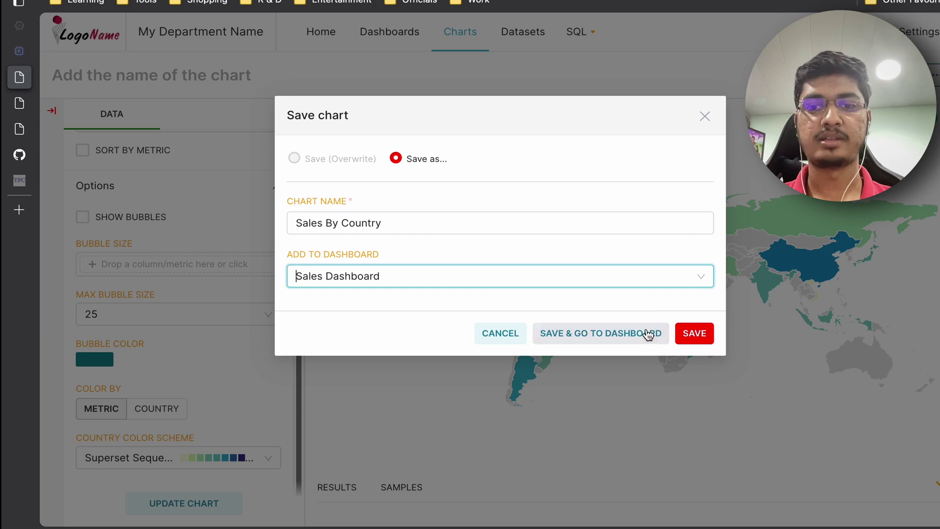
left_click(708, 331)
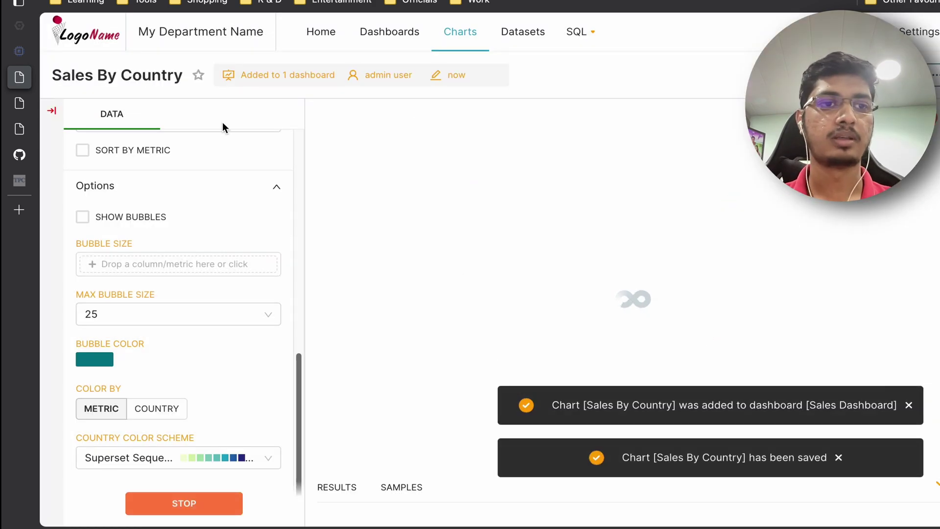
Check the reference dashboard, then search the chart types for pie and create a Pie Chart on the TPC-H Flat Data Model dataset.
left_click(19, 155)
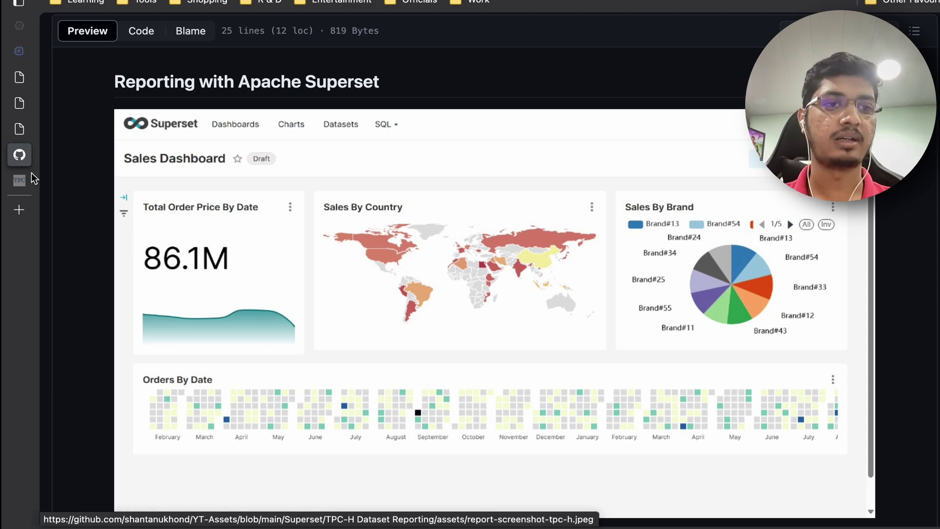
left_click(19, 129)
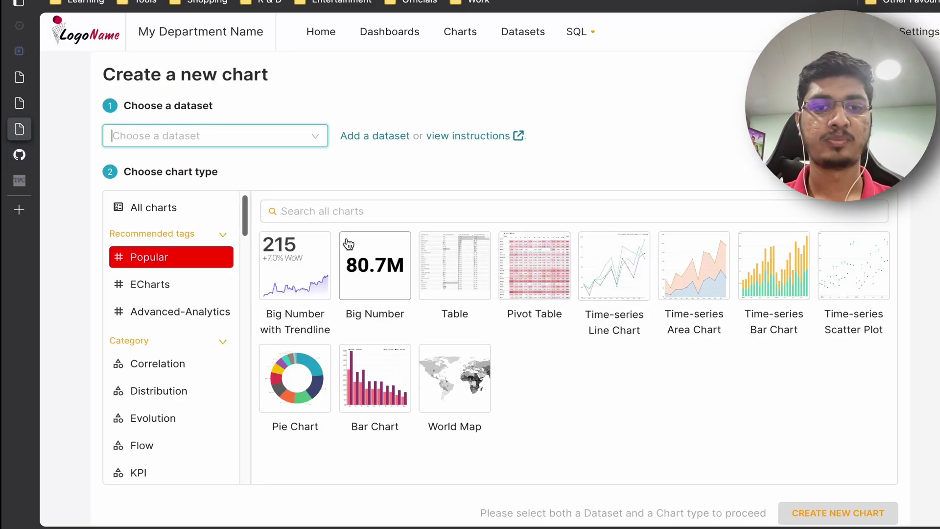
left_click(328, 211)
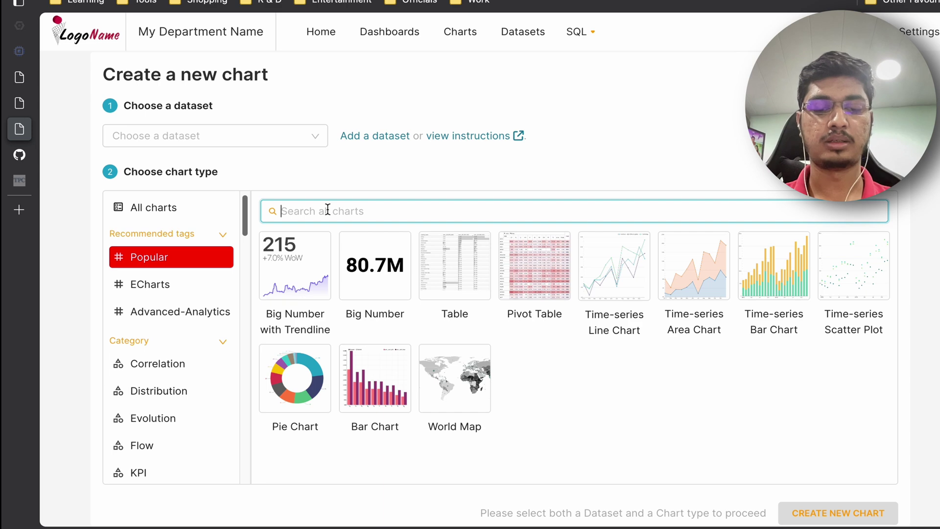
type("pie")
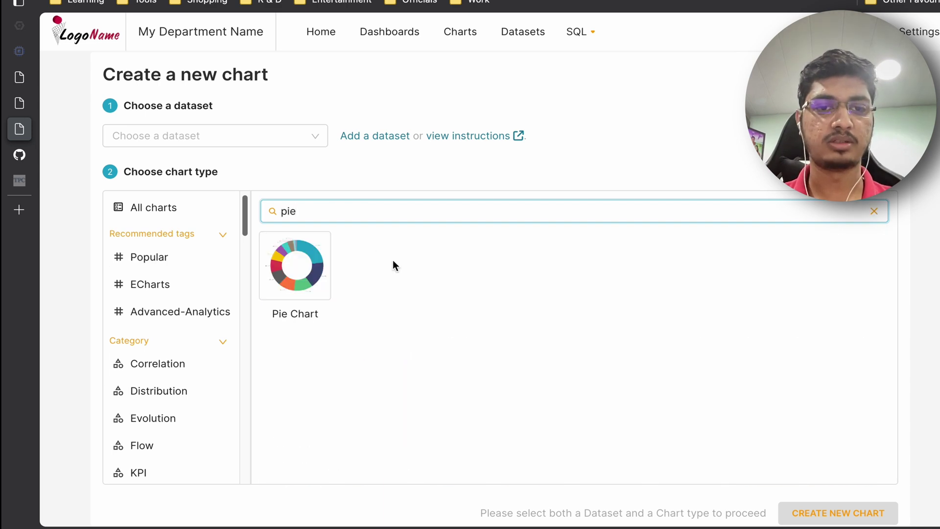
left_click(314, 287)
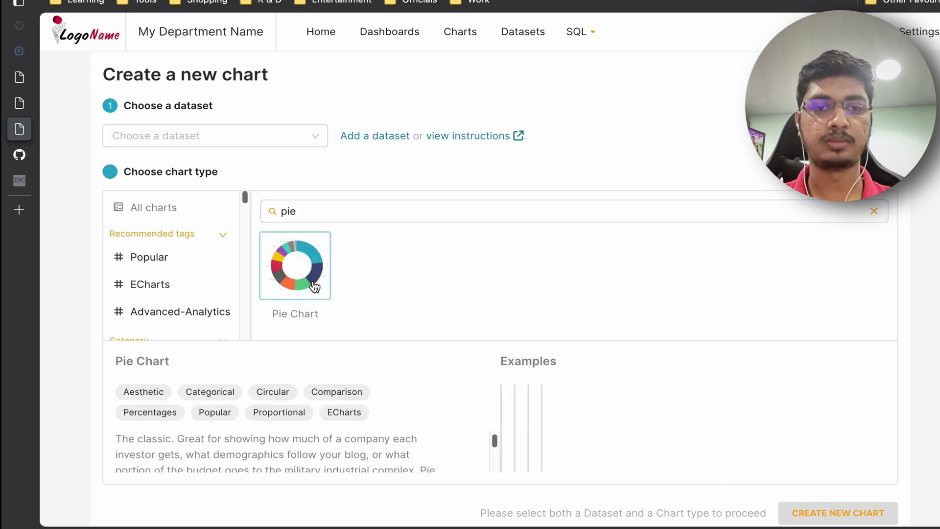
left_click(246, 132)
left_click(206, 166)
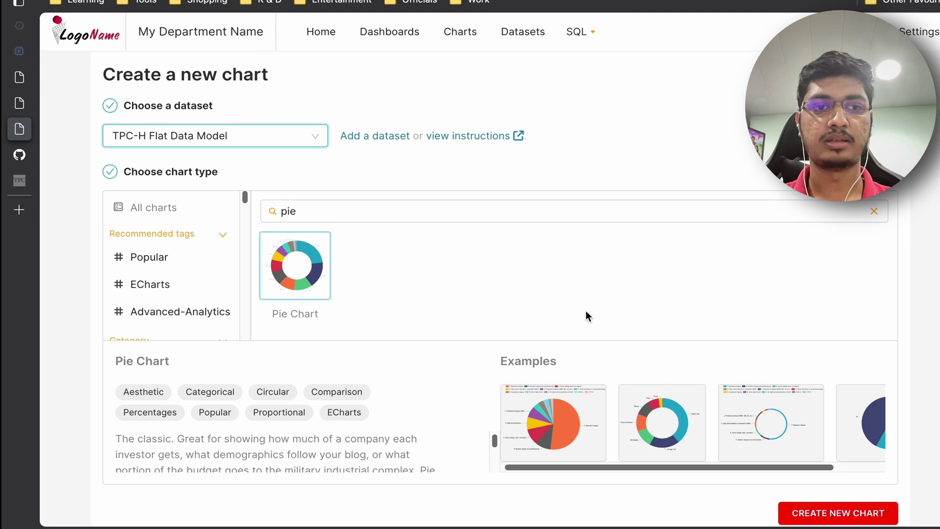
left_click(838, 513)
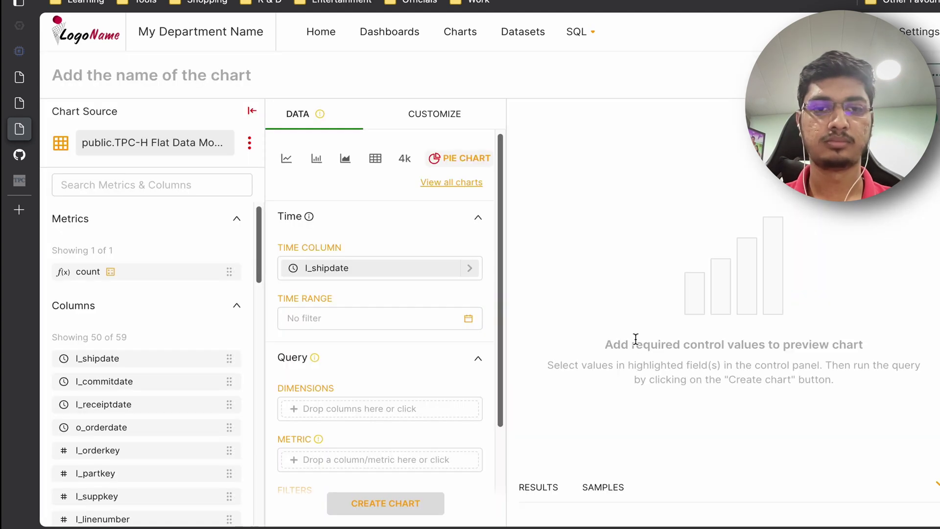
Set the pie chart's time column to o_orderdate and save the selection.
left_click(473, 269)
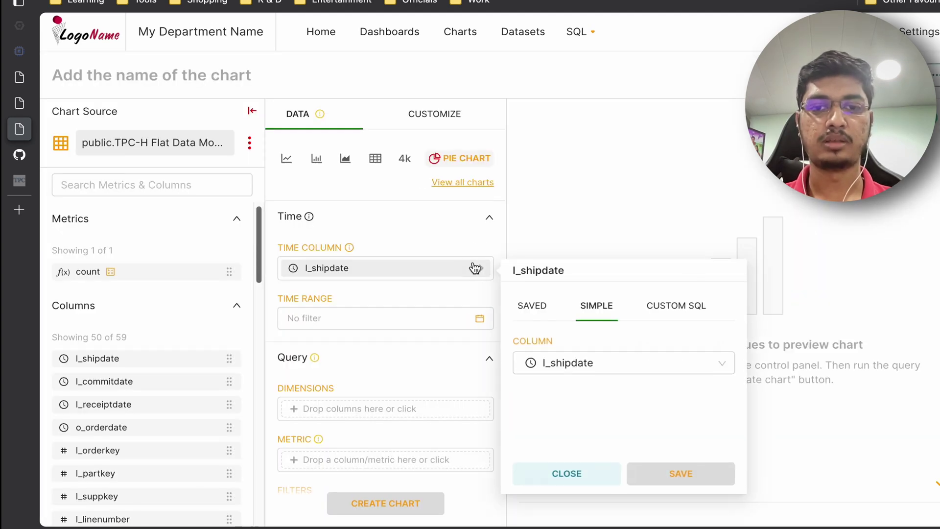
left_click(612, 359)
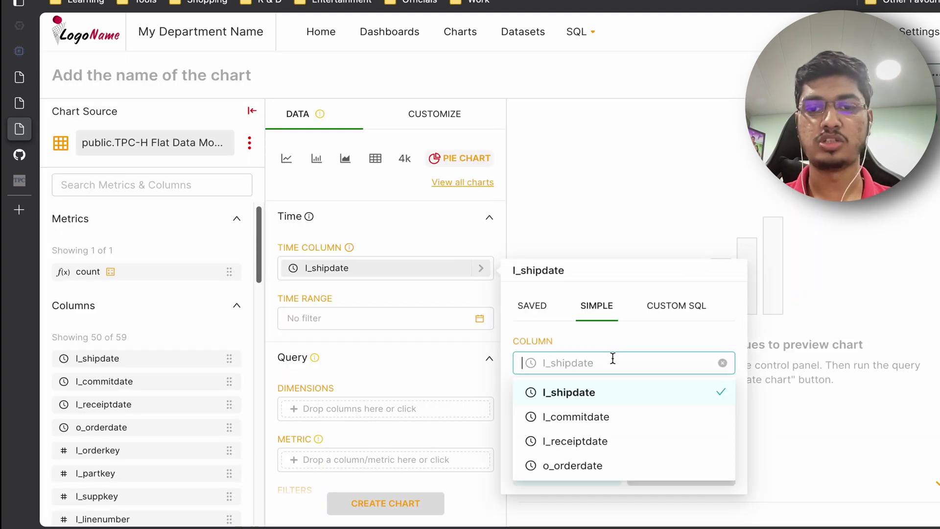
left_click(599, 460)
left_click(665, 476)
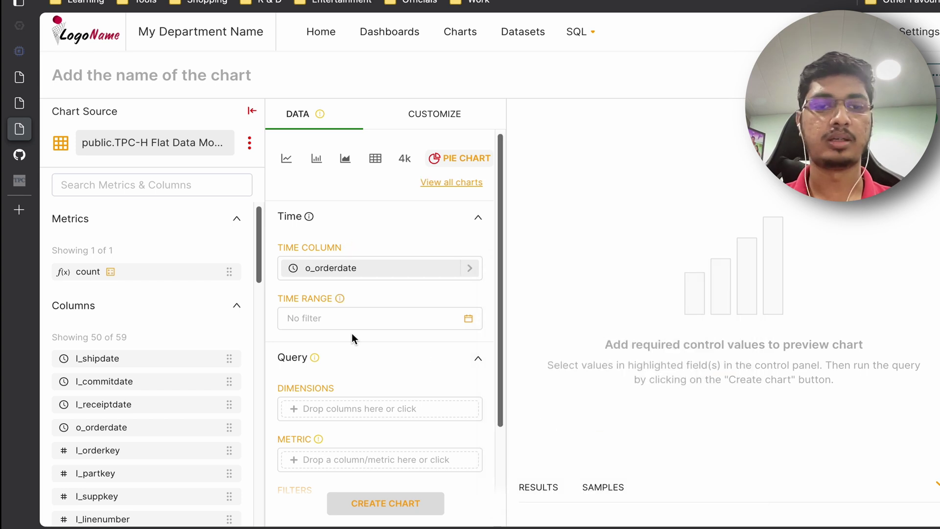
Search the dataset columns for brand and add p_brand as the pie chart's dimension.
left_click(97, 188)
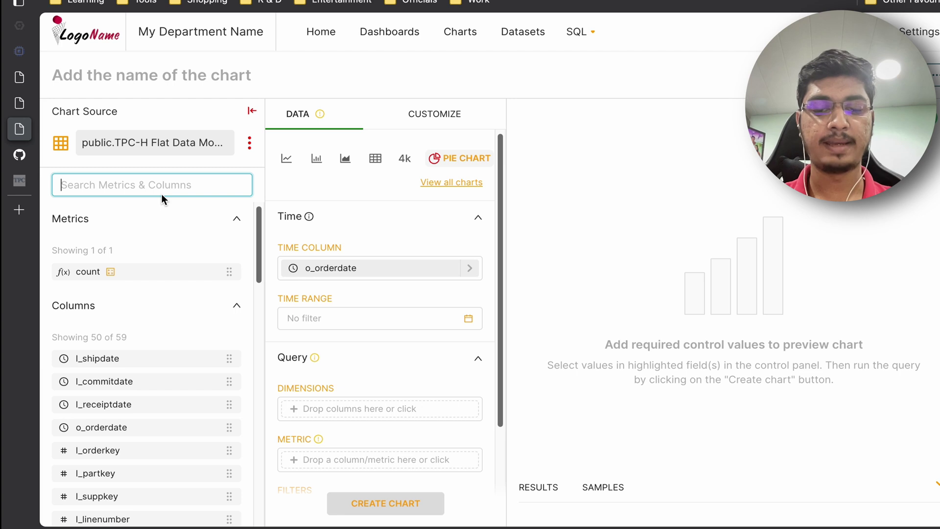
type("brand")
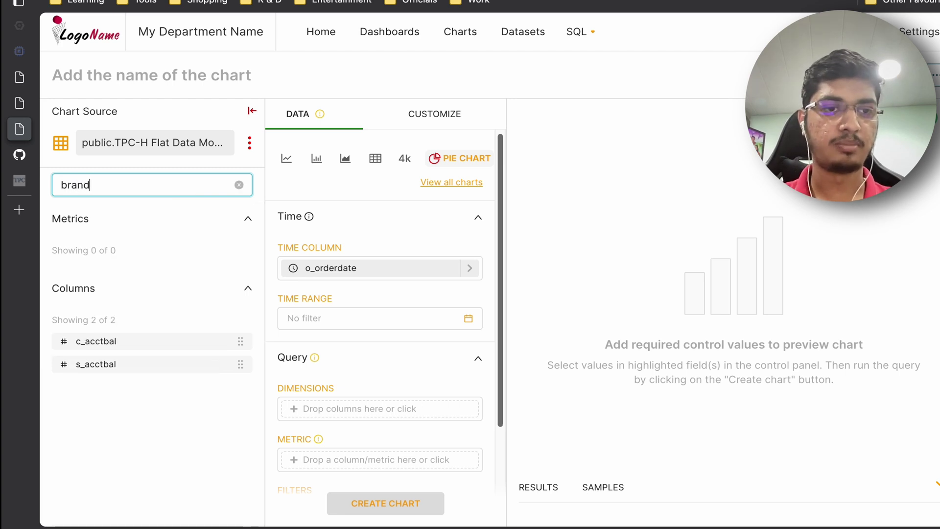
scroll(362, 355, "down", 3)
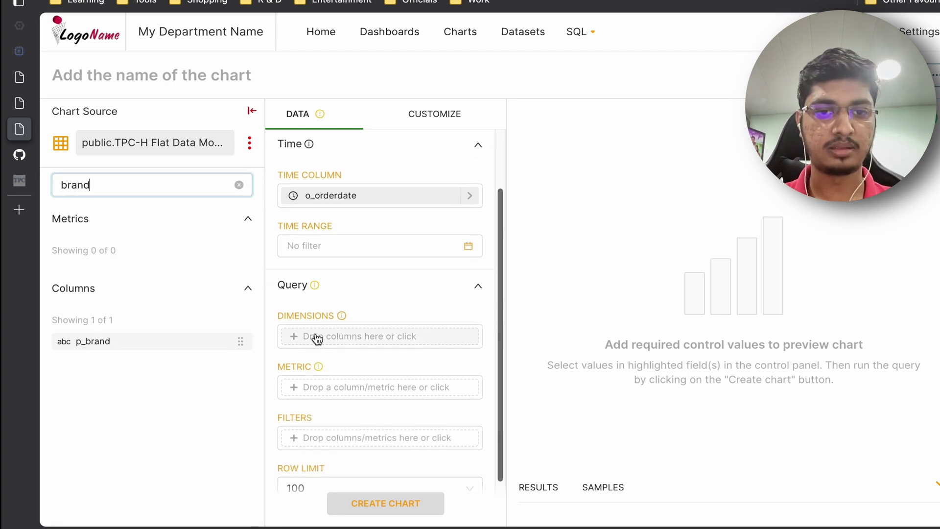
left_click_drag(147, 341, 360, 339)
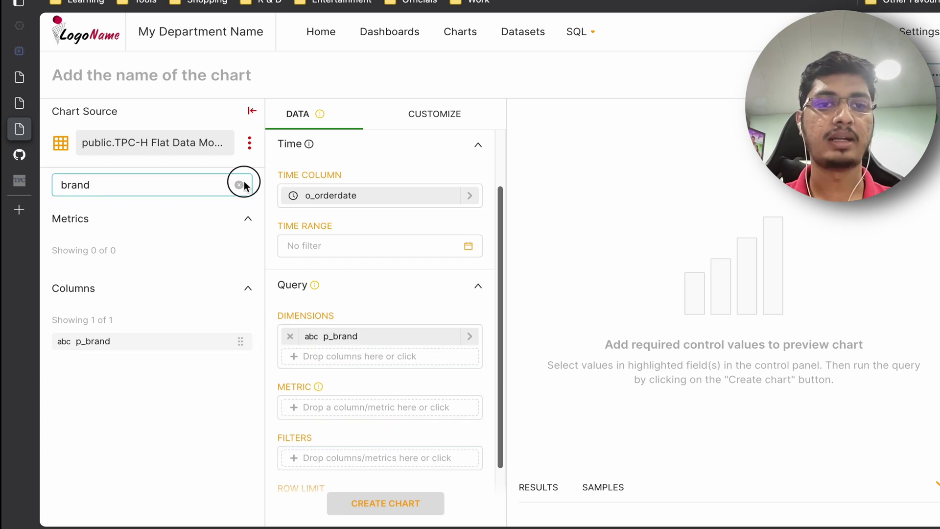
Find the o_totalprice column, add it as the metric with the SUM aggregate, and generate the pie chart.
left_click(188, 188)
double_click(188, 188)
type("sal")
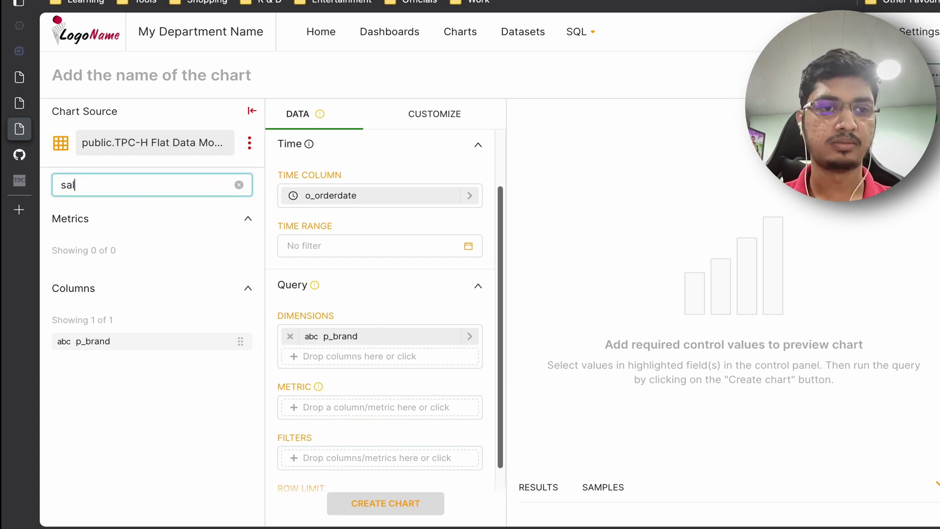
type("es")
key("ctrl+a")
type("o")
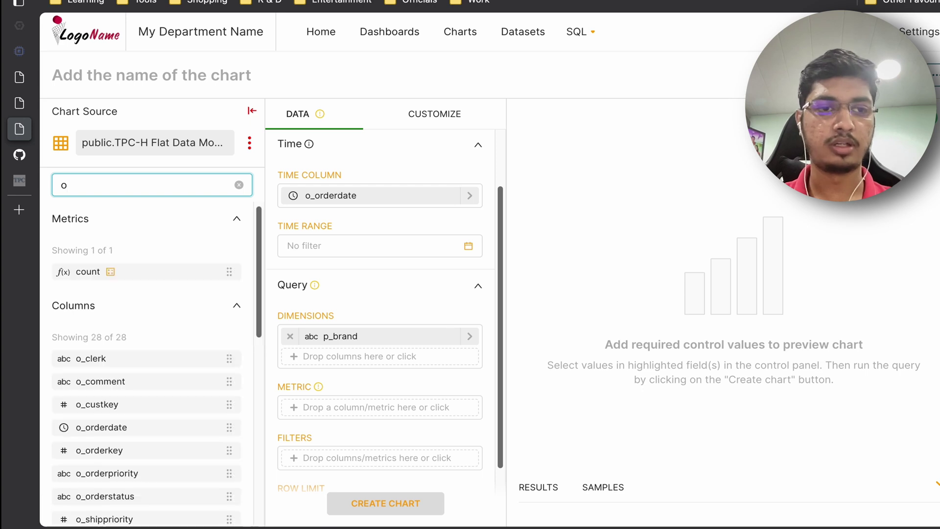
type("_t")
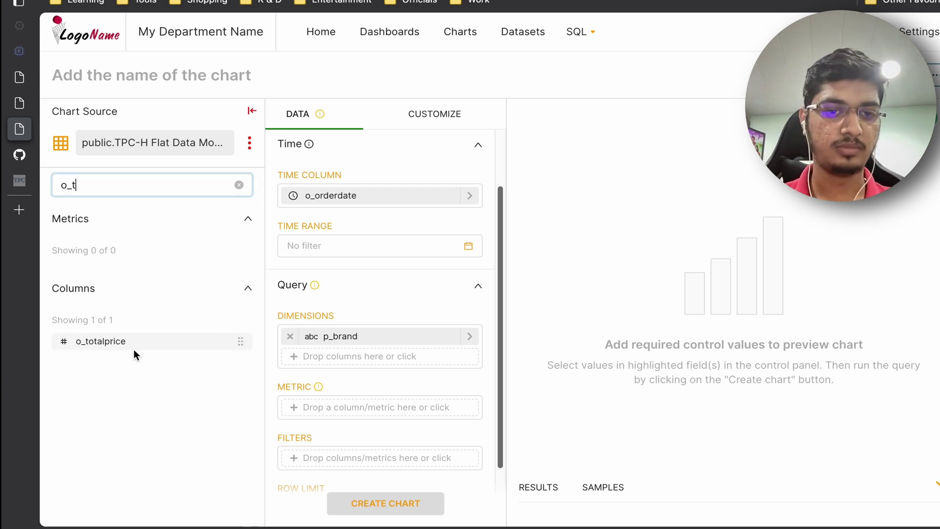
left_click_drag(142, 342, 352, 417)
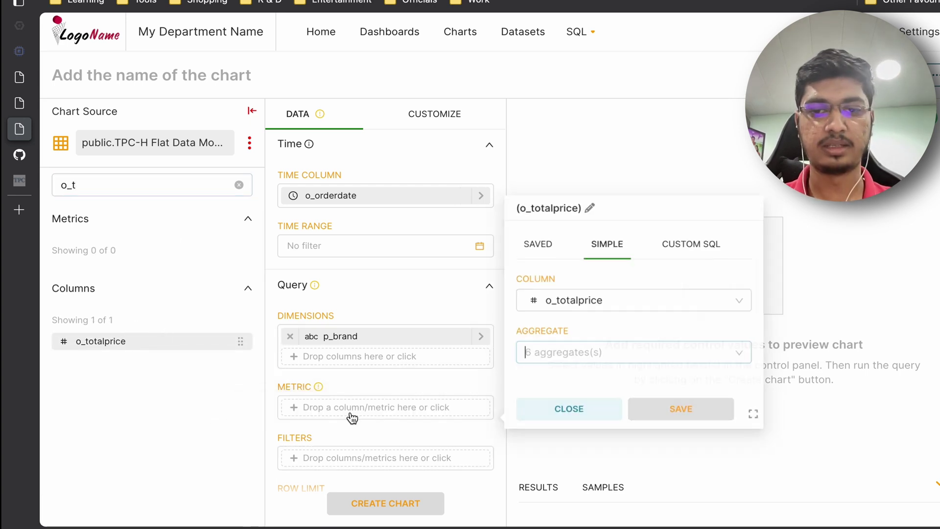
left_click(609, 352)
left_click(588, 493)
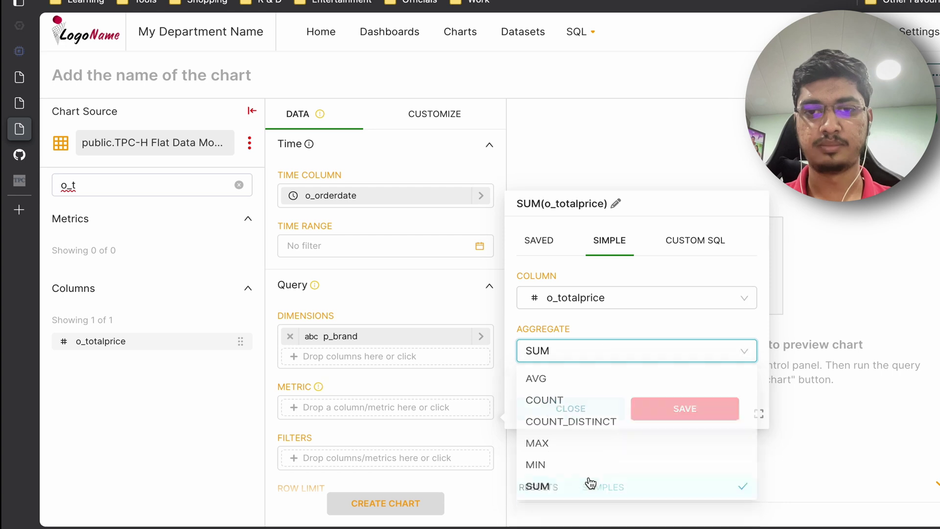
left_click(686, 408)
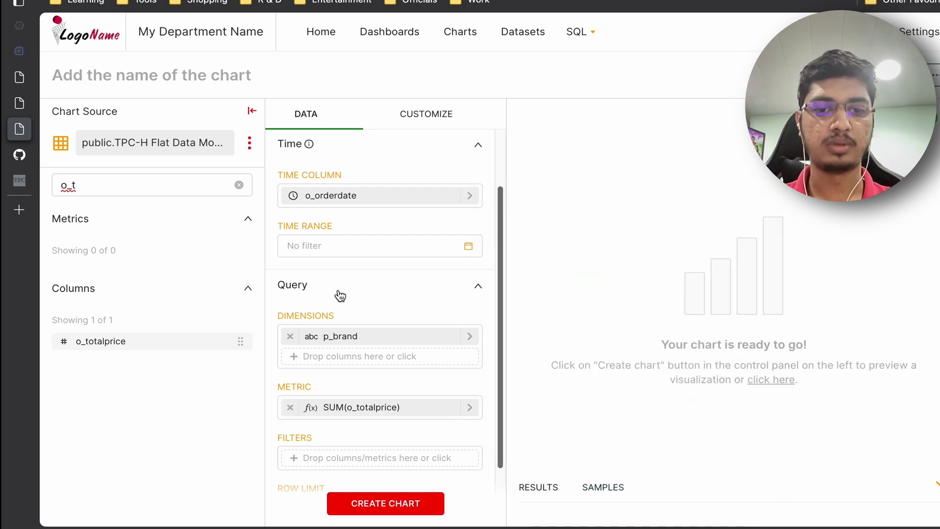
left_click(380, 503)
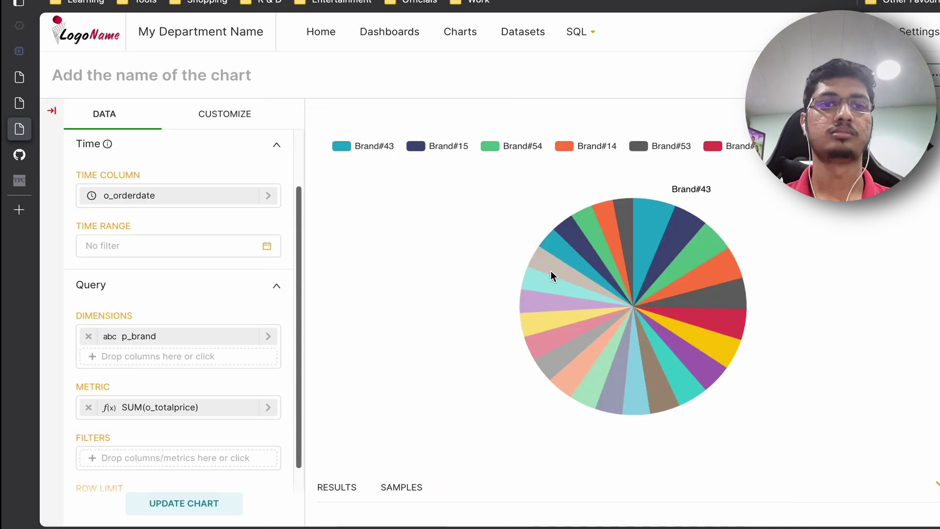
Name the chart Sales By Brand and save it to the Sales Dashboard.
left_click(252, 110)
type("Sales By Brand")
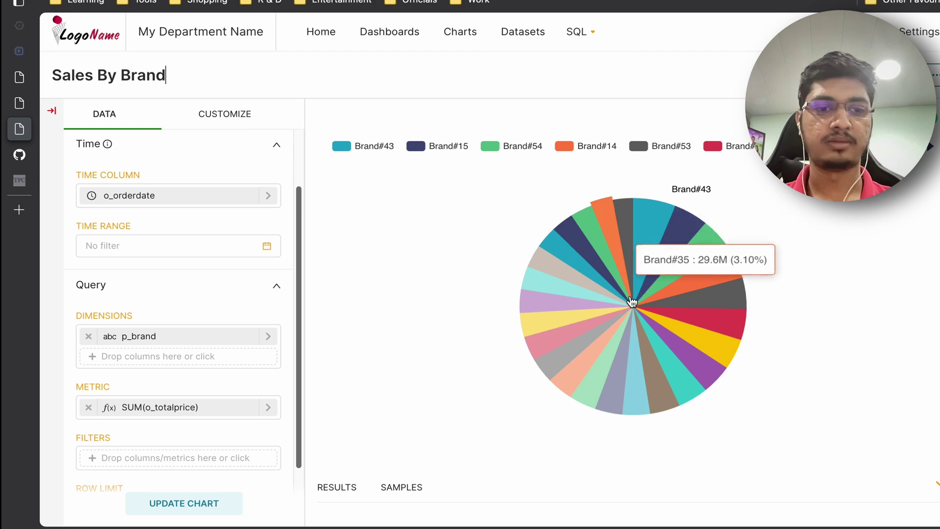
left_click(906, 75)
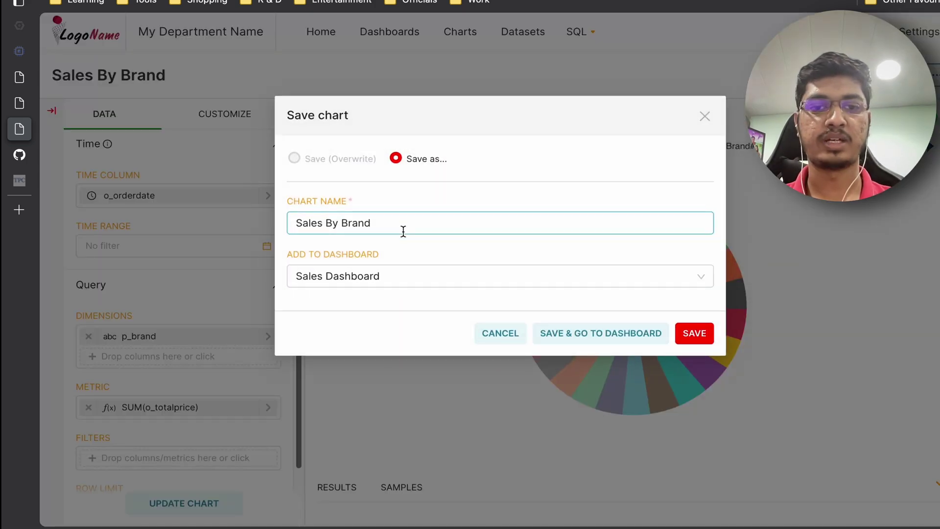
left_click(379, 276)
left_click(387, 304)
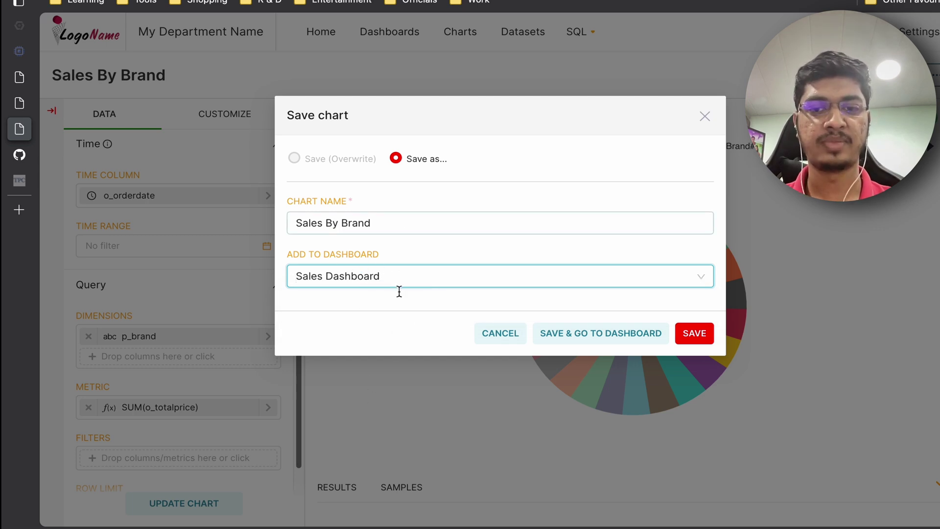
left_click(691, 334)
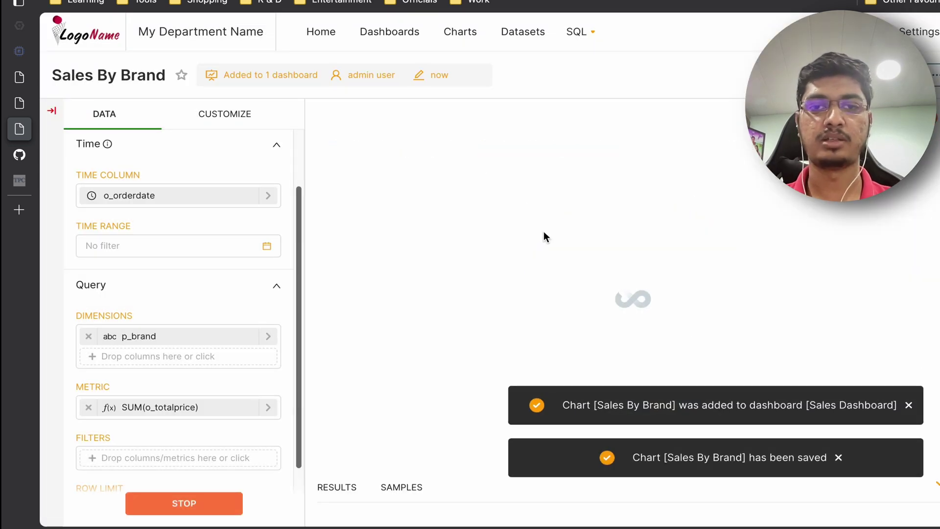
Start another new chart from the charts list, choosing the Calendar Heatmap type and the TPC-H Flat Data Model dataset.
left_click(466, 47)
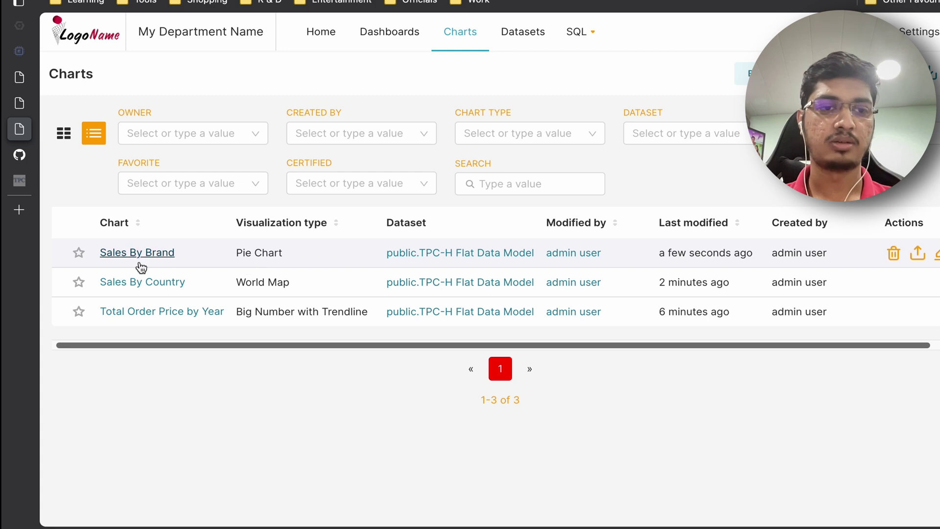
left_click(827, 73)
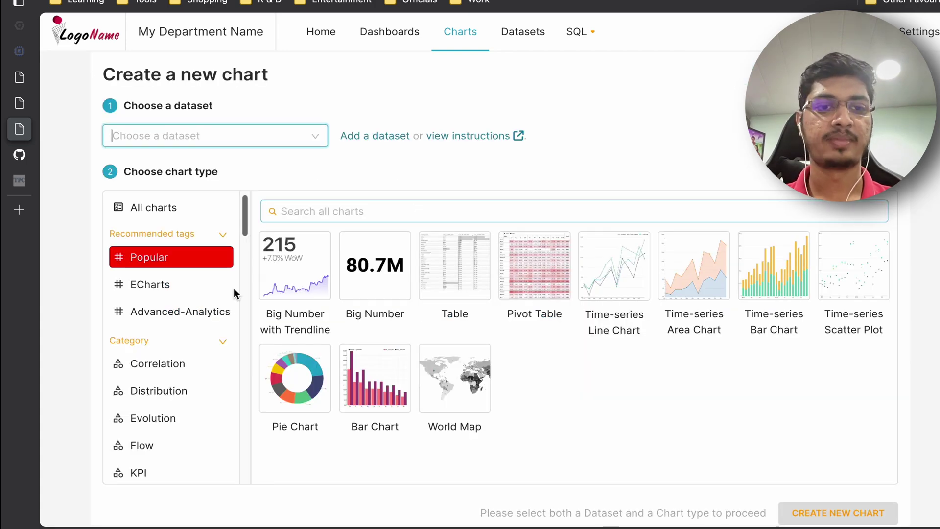
left_click(344, 208)
type("cal")
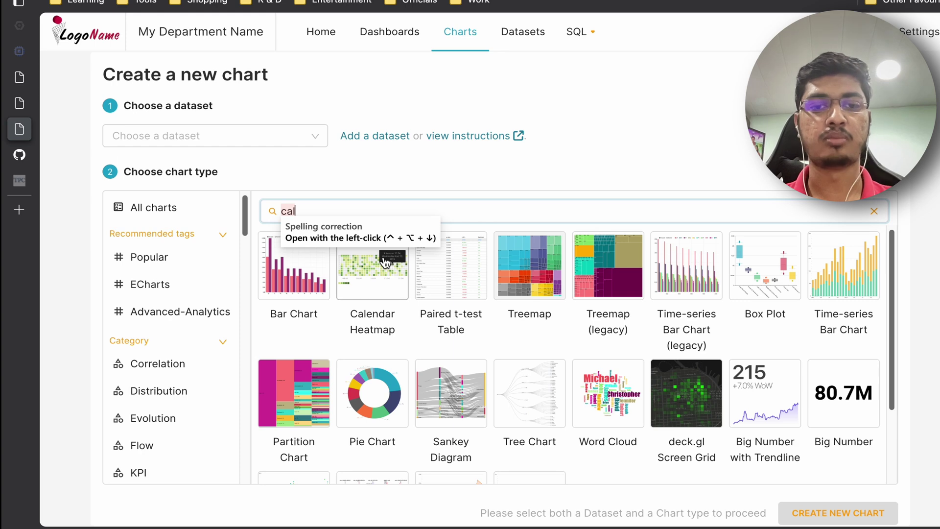
left_click(381, 285)
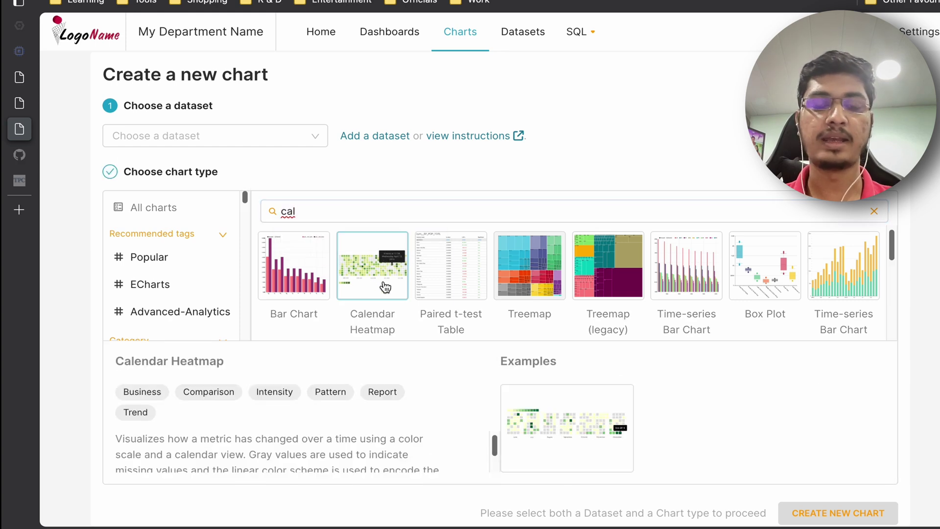
scroll(431, 336, "down", 2)
scroll(431, 337, "up", 2)
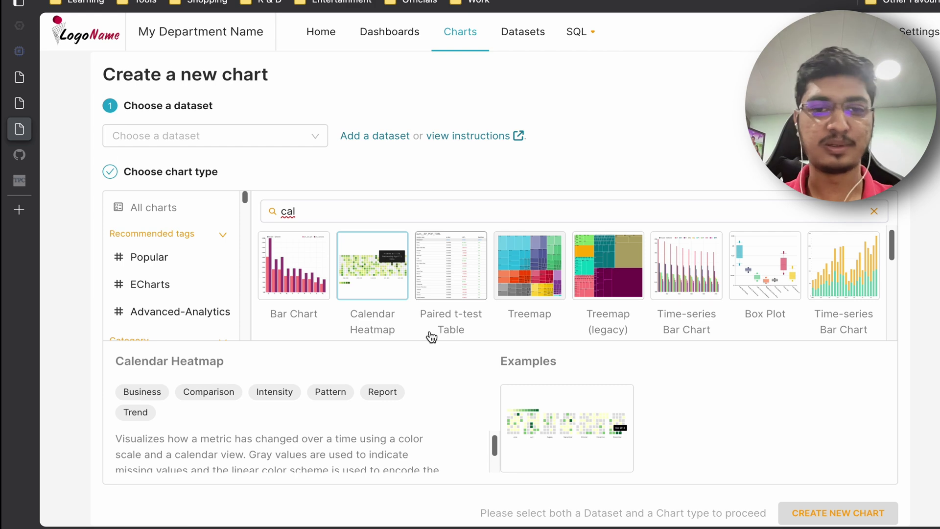
left_click(316, 130)
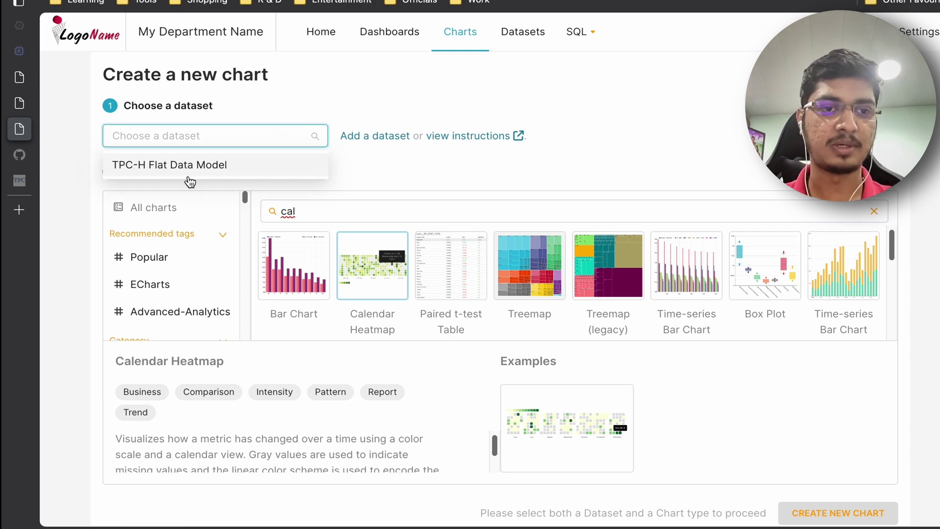
left_click(175, 167)
Check the Orders By Date heatmap in the reference dashboard on GitHub, and return to Superset to create the Calendar Heatmap chart.
left_click(19, 155)
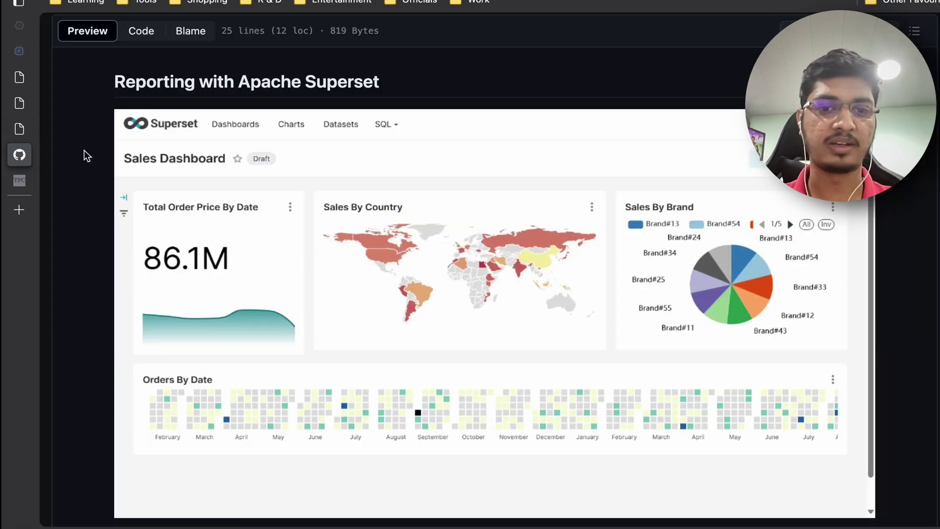
scroll(325, 242, "down", 5)
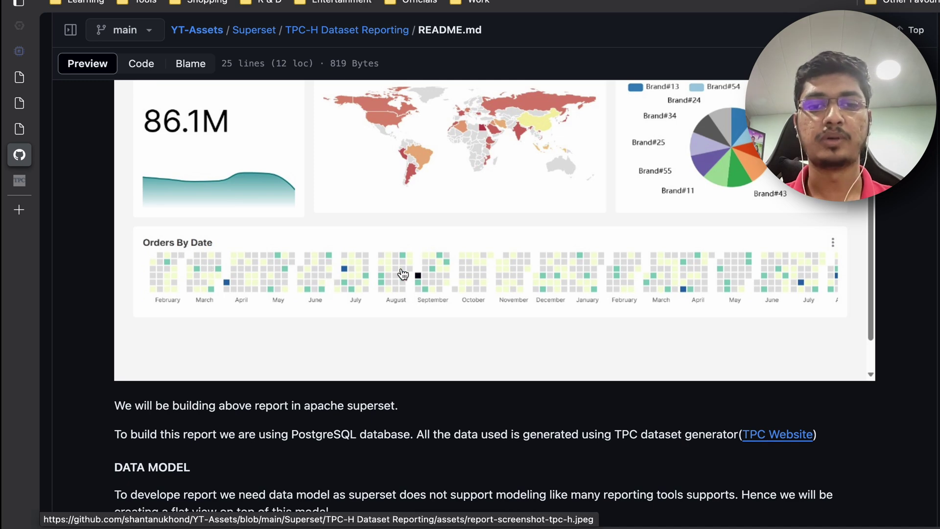
scroll(252, 292, "up", 1)
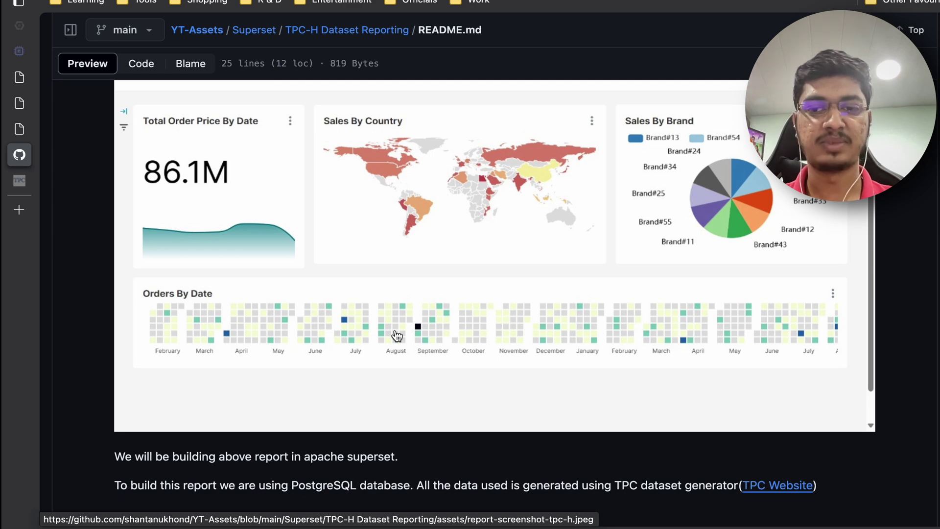
left_click(20, 129)
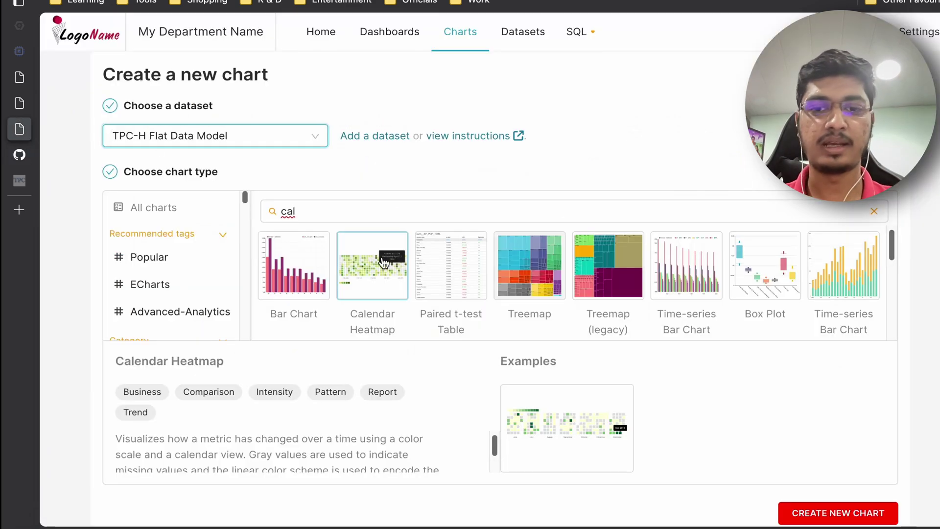
left_click(846, 514)
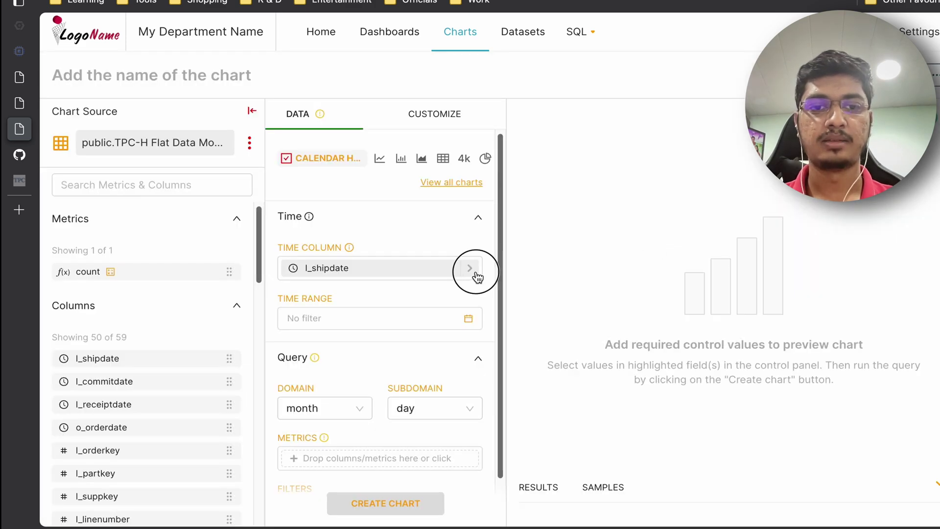
Set the calendar heatmap's time column to o_orderdate and save the selection.
left_click(471, 269)
left_click(617, 365)
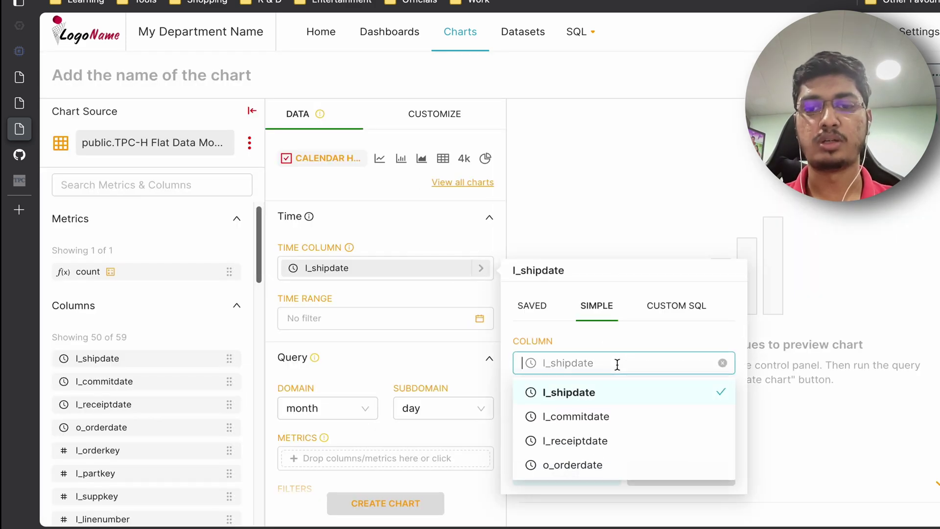
left_click(618, 460)
left_click(668, 477)
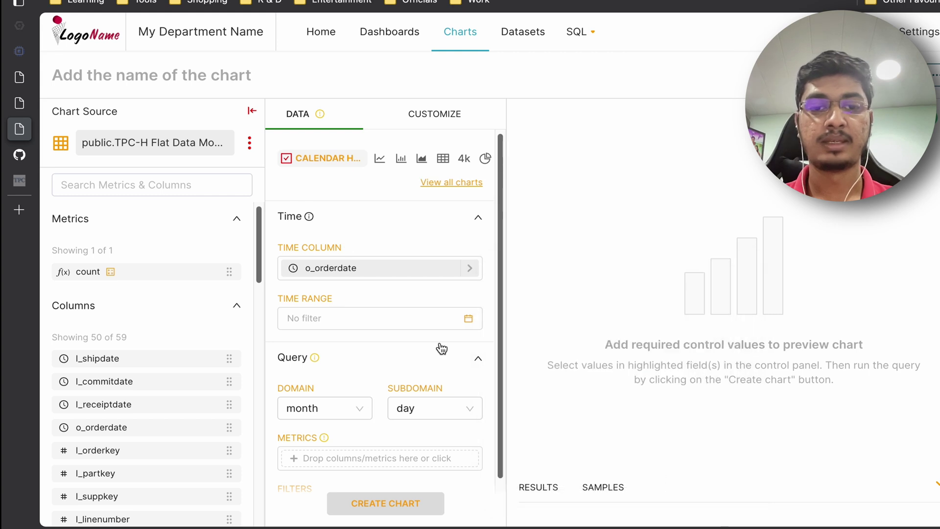
Switch the chart's time range to Custom, with a Specific Date/Time as its start.
scroll(438, 342, "down", 1)
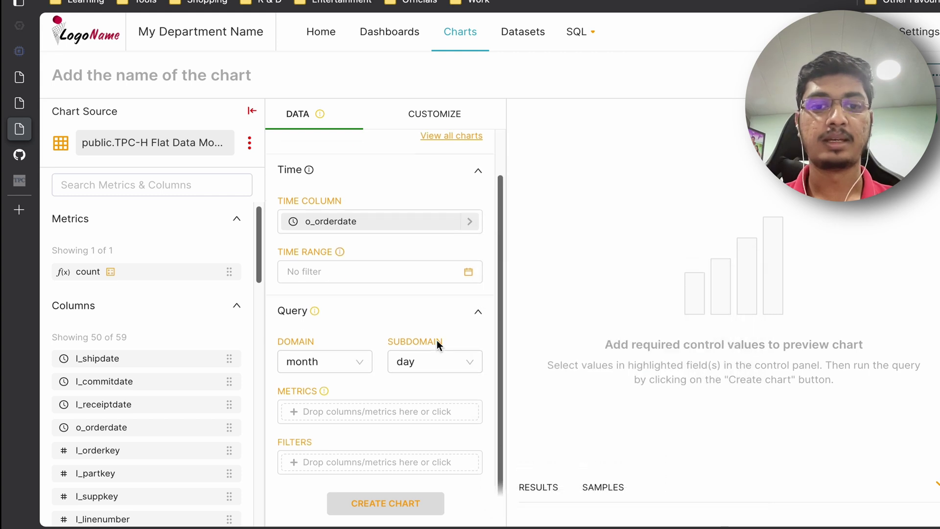
left_click(467, 272)
left_click(590, 319)
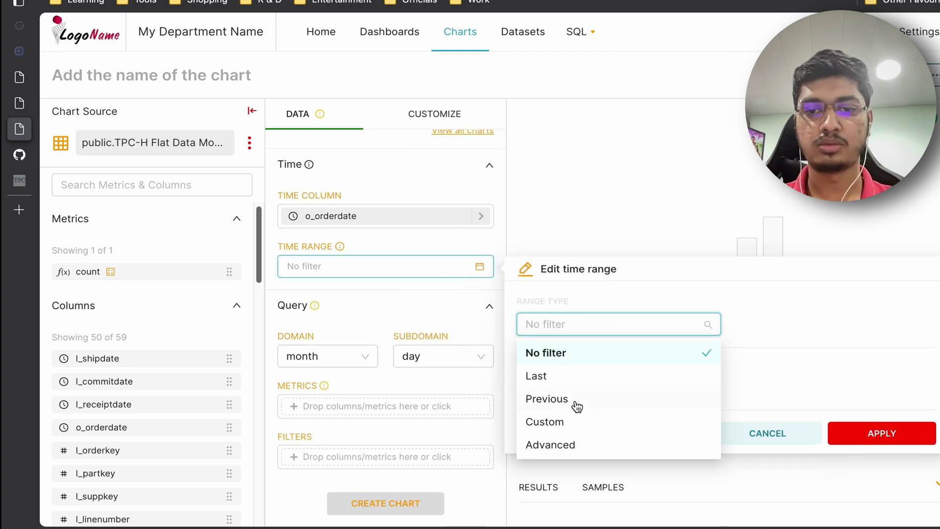
left_click(575, 424)
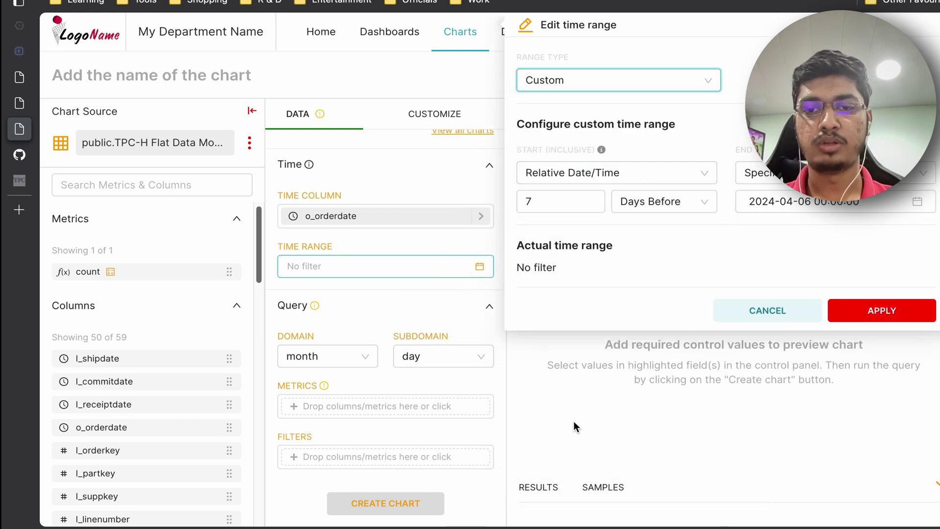
left_click(694, 174)
left_click(594, 226)
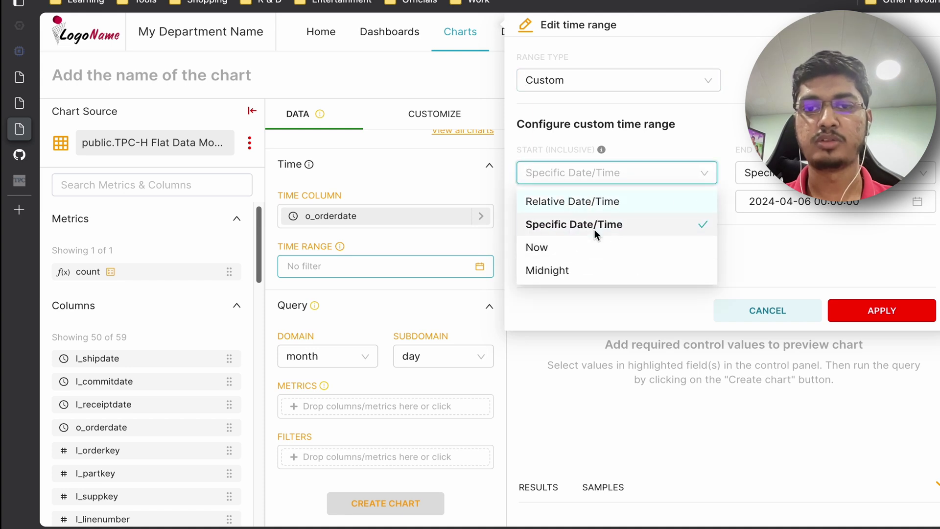
left_click(711, 202)
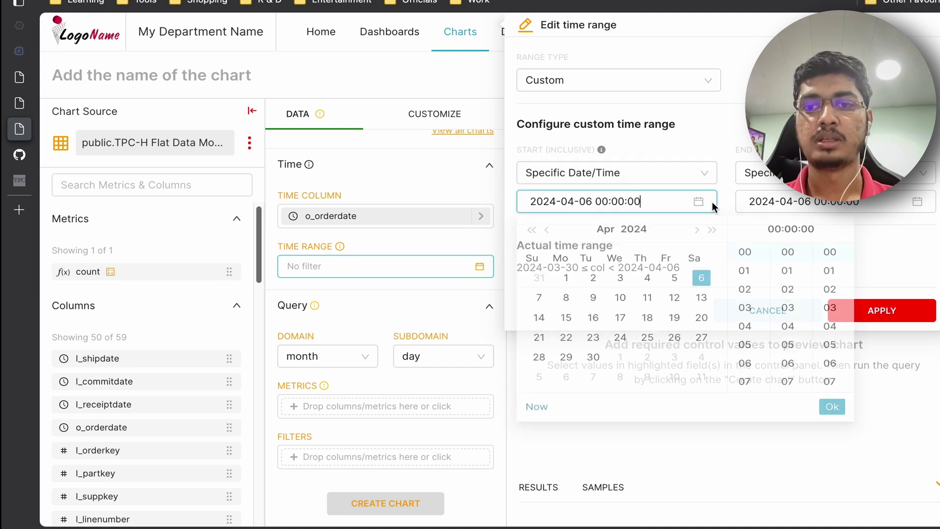
left_click(634, 231)
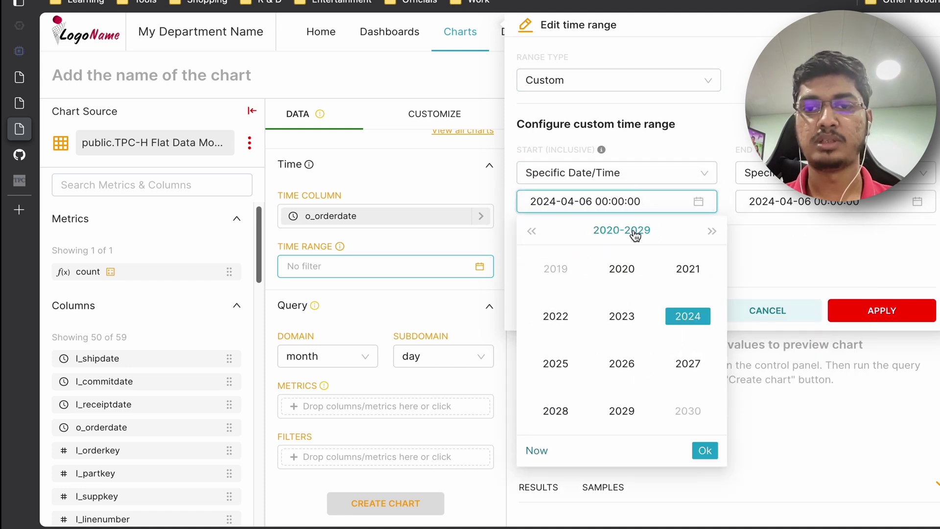
left_click(532, 233)
left_click(532, 233)
left_click(532, 233)
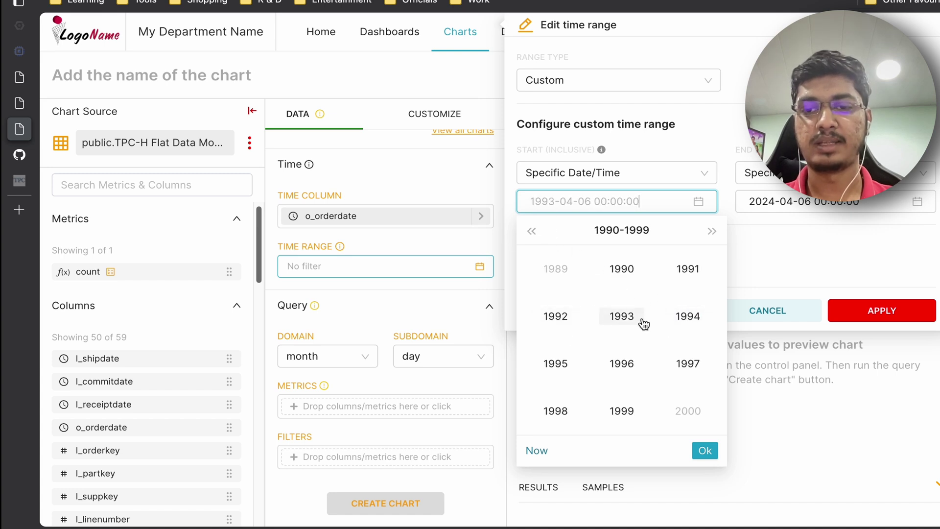
left_click(676, 321)
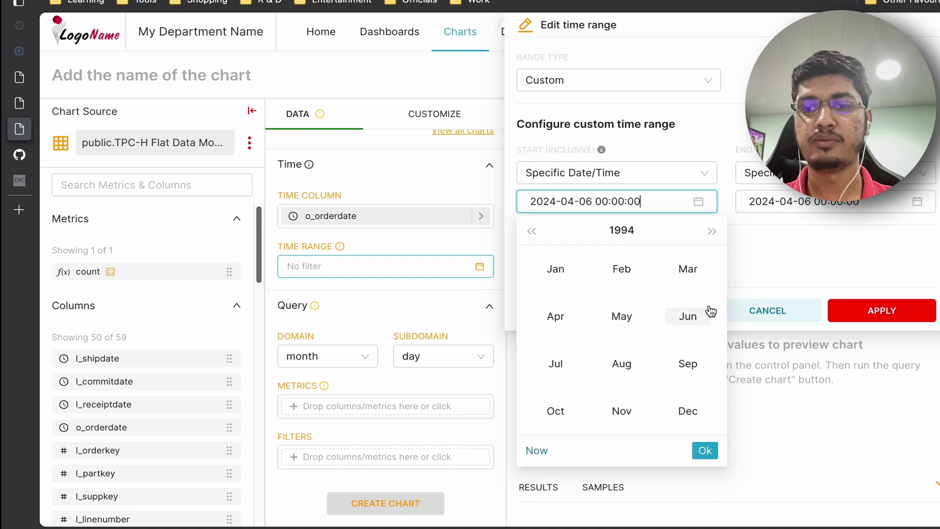
left_click(556, 268)
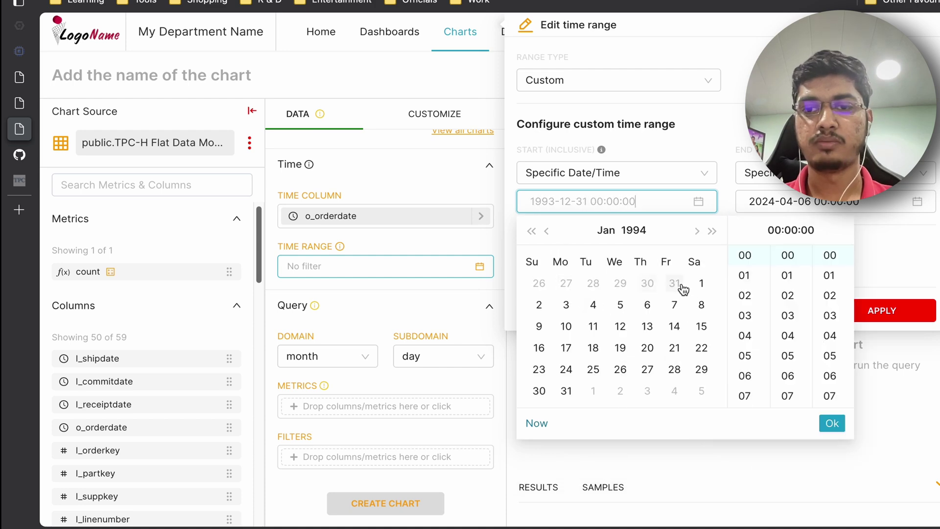
right_click(707, 286)
key("Escape")
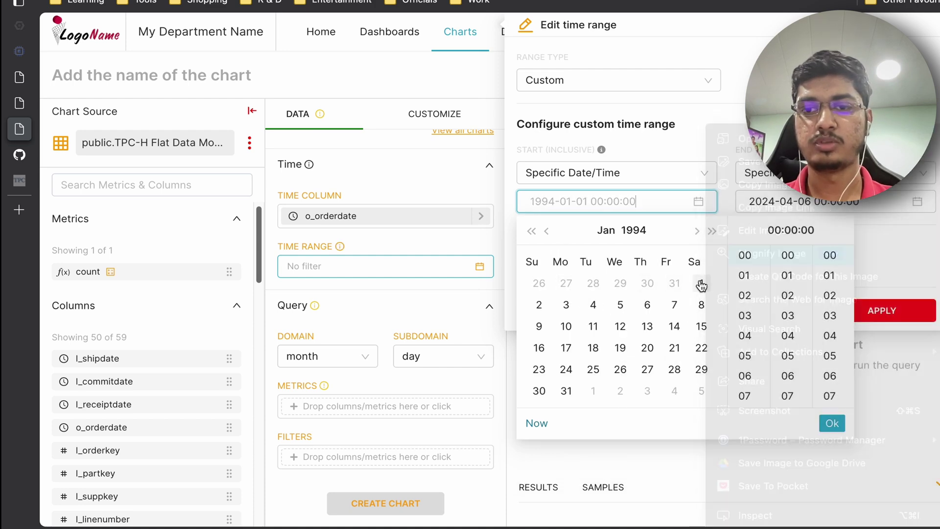
left_click(712, 282)
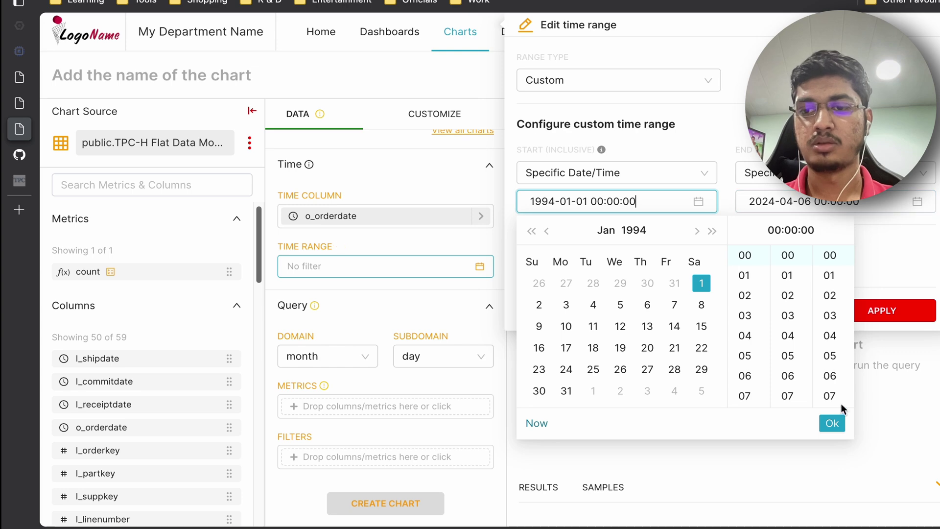
left_click(832, 423)
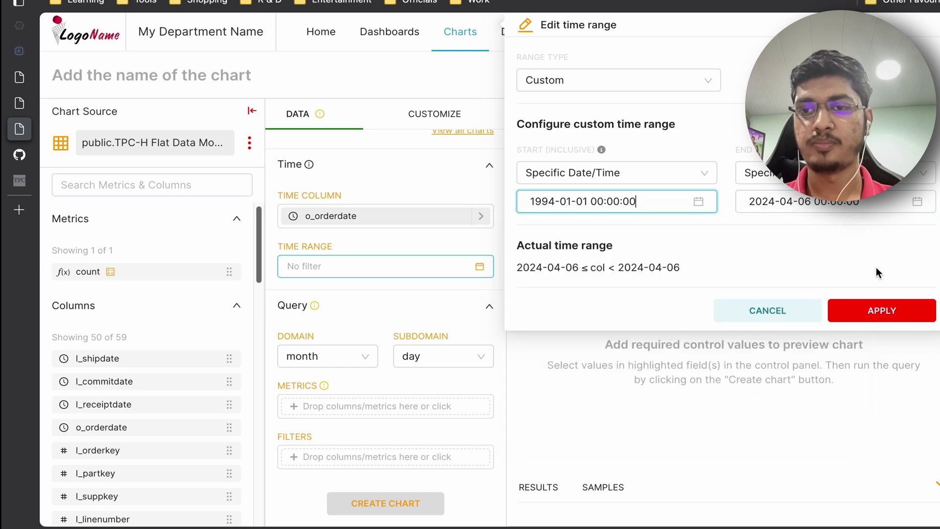
left_click(914, 203)
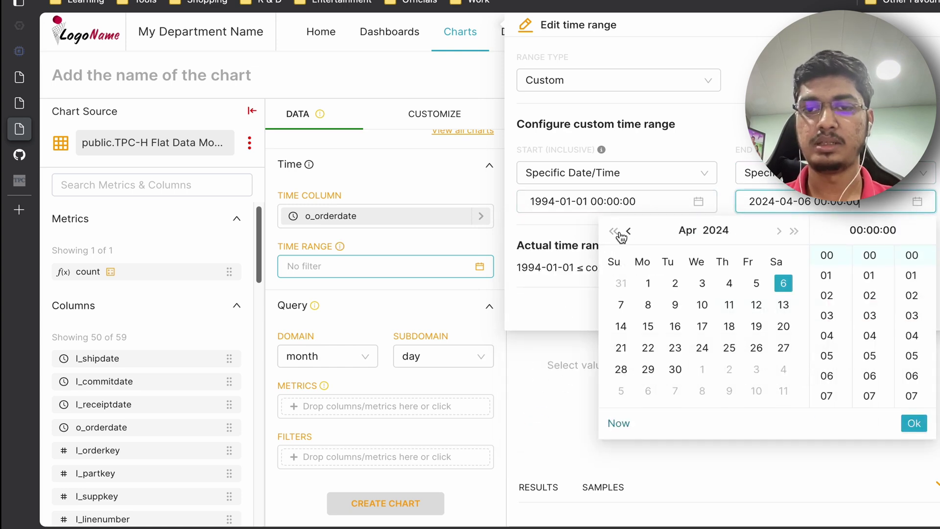
left_click(725, 236)
left_click(750, 231)
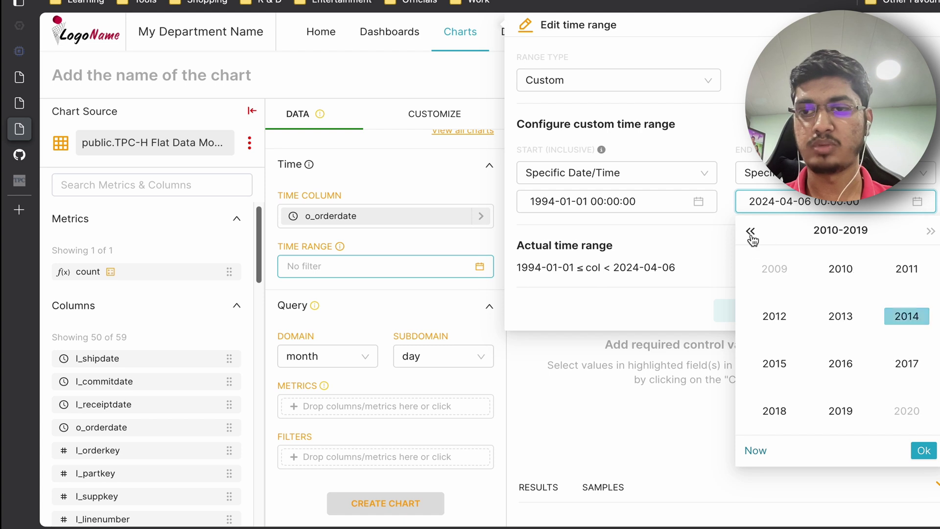
left_click(750, 231)
left_click(750, 231)
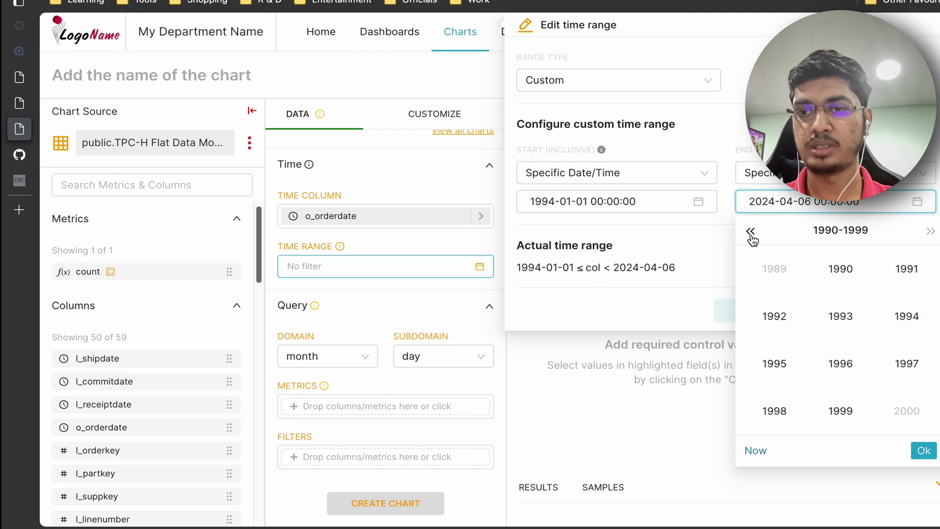
left_click(840, 364)
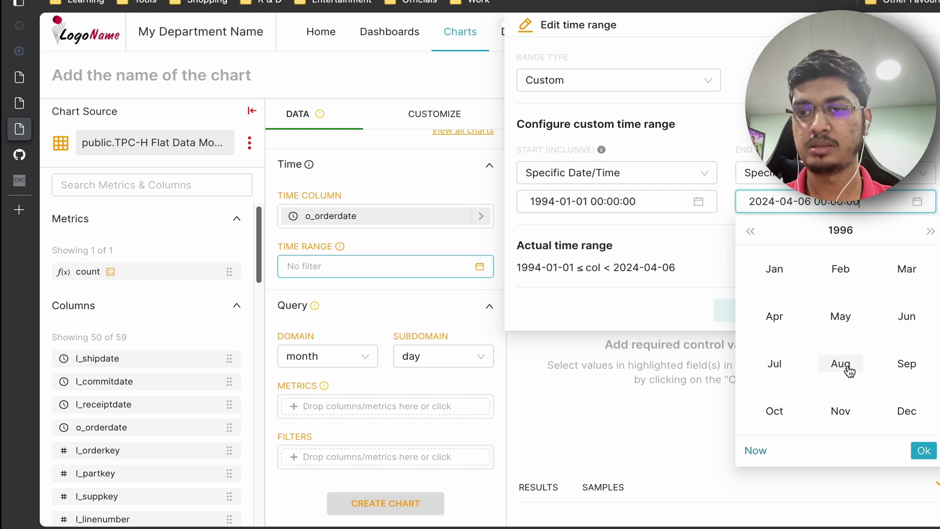
left_click(904, 410)
left_click(676, 370)
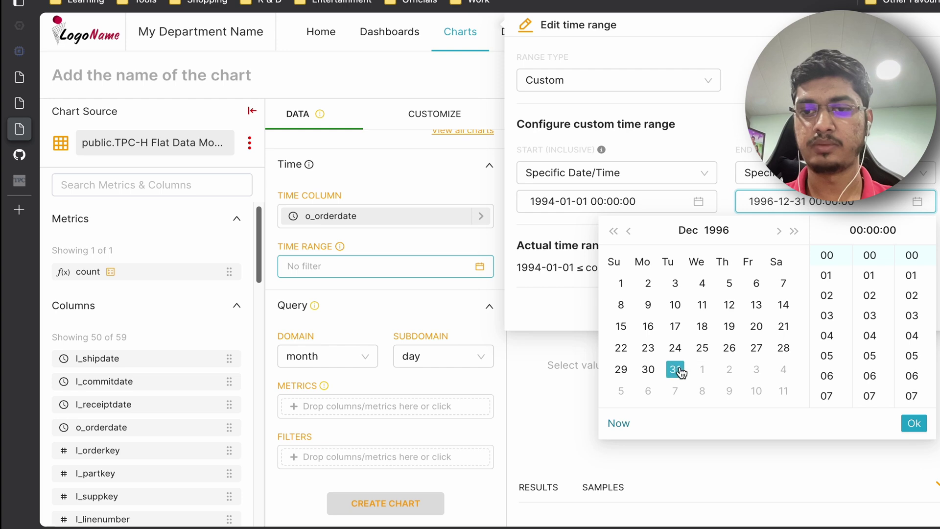
left_click(913, 425)
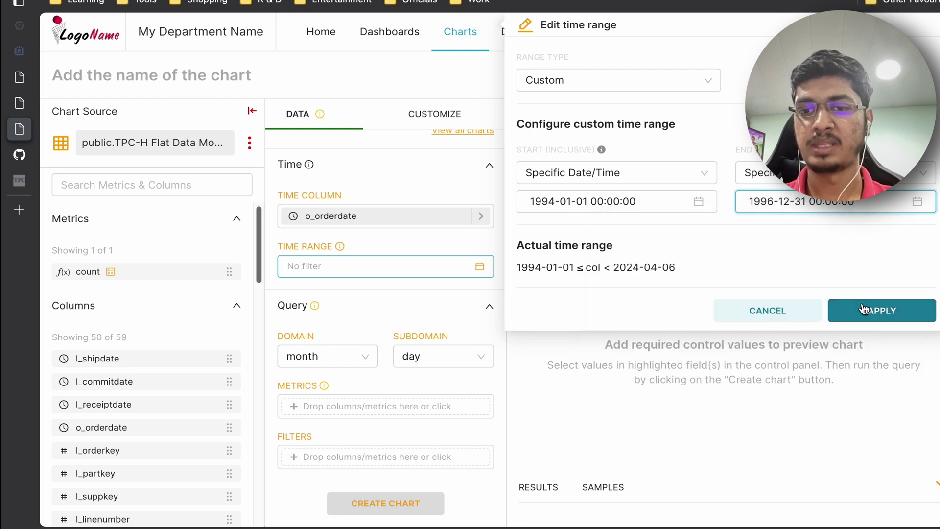
left_click(869, 310)
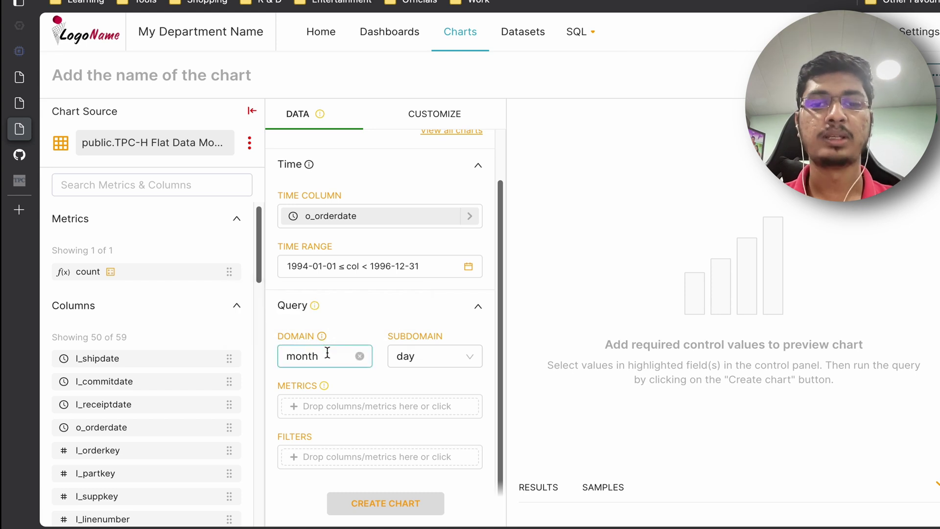
Compare the domain and subdomain settings with the Orders By Date heatmap on GitHub, and review the domain options in Superset.
left_click(11, 151)
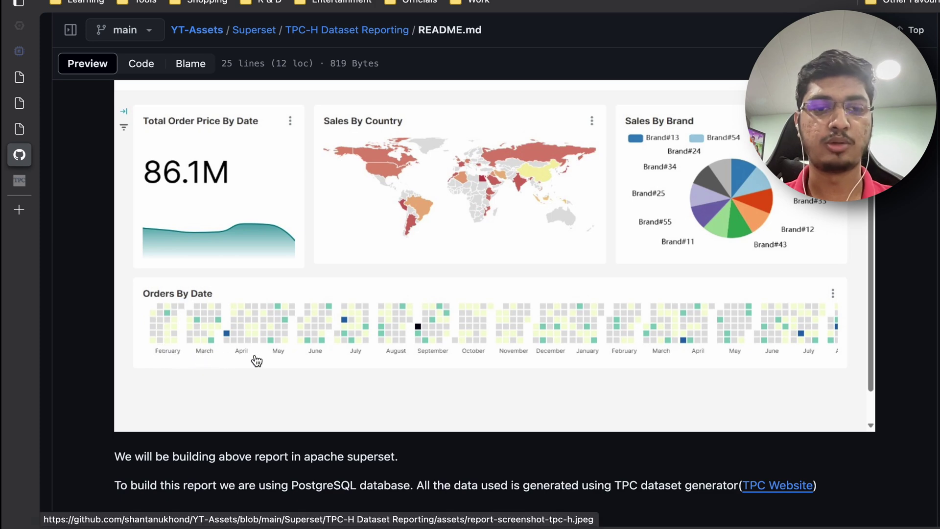
left_click(35, 130)
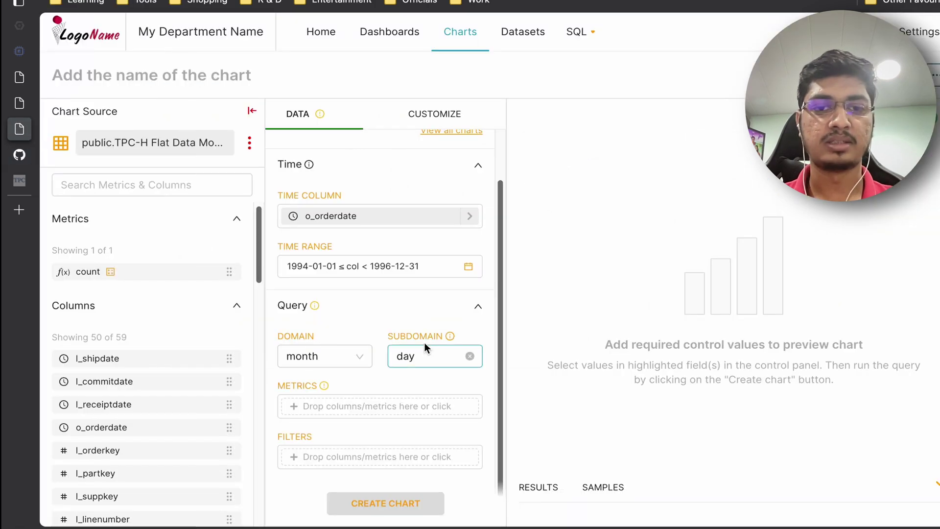
left_click(24, 156)
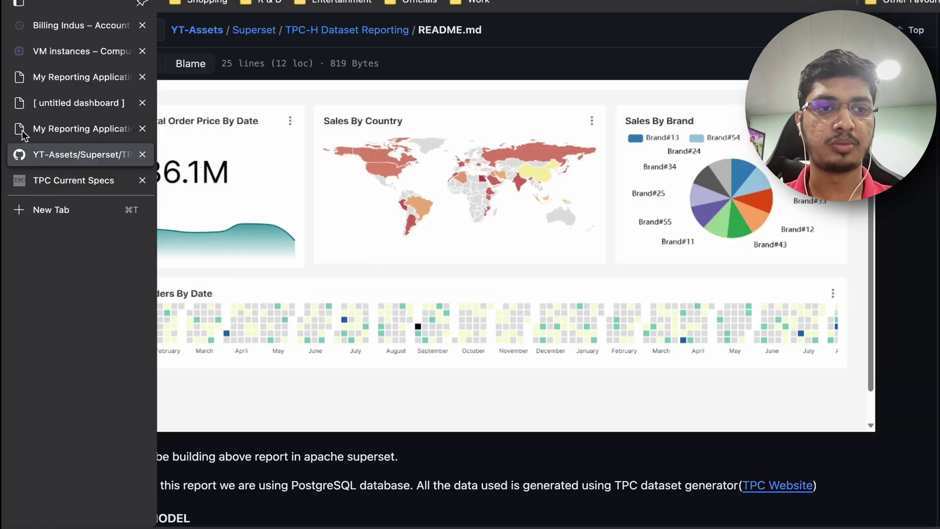
left_click(30, 130)
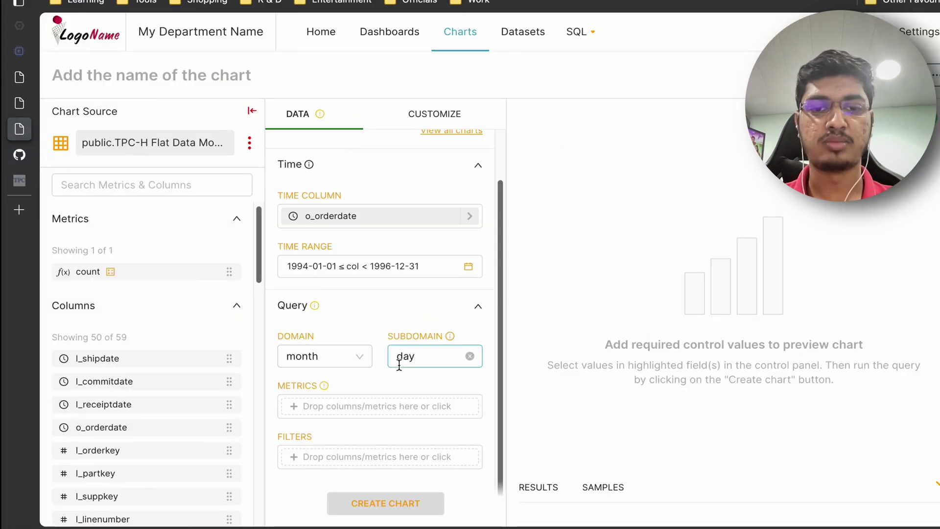
left_click(320, 361)
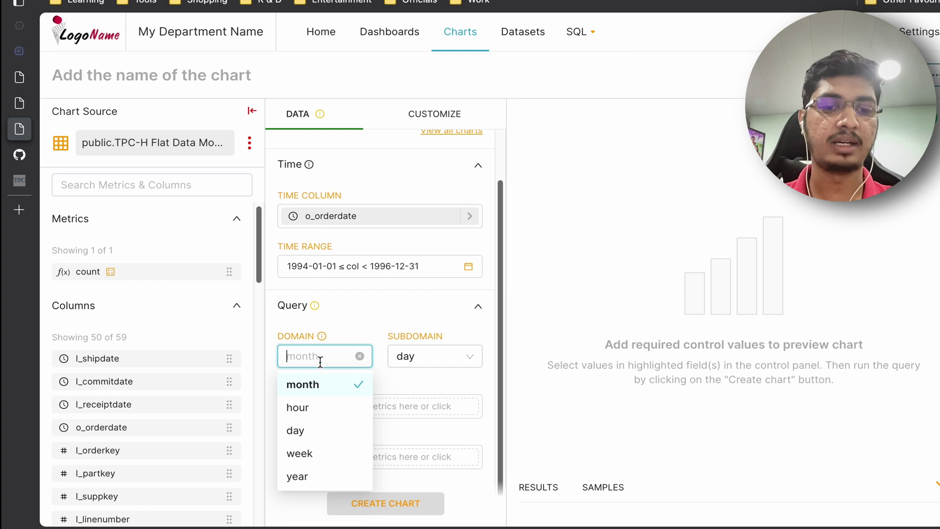
left_click(385, 326)
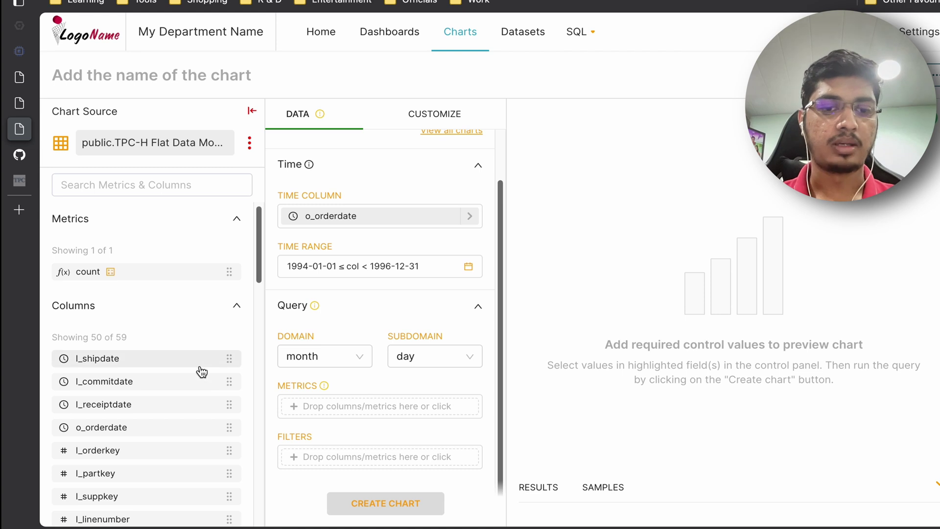
Find l_orderkey among the columns and add it as a COUNT_DISTINCT metric named Number of orders.
left_click(160, 188)
type("or")
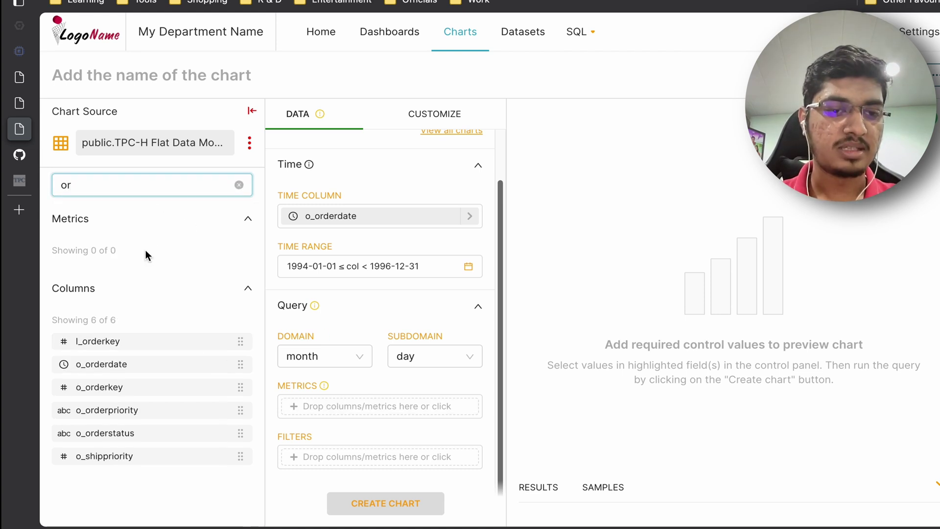
left_click_drag(132, 343, 328, 413)
left_click(590, 352)
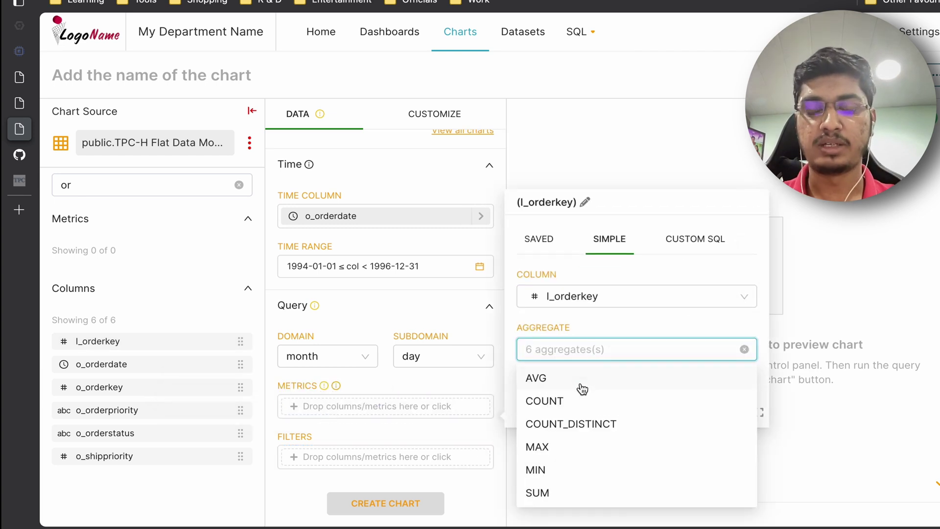
left_click(587, 423)
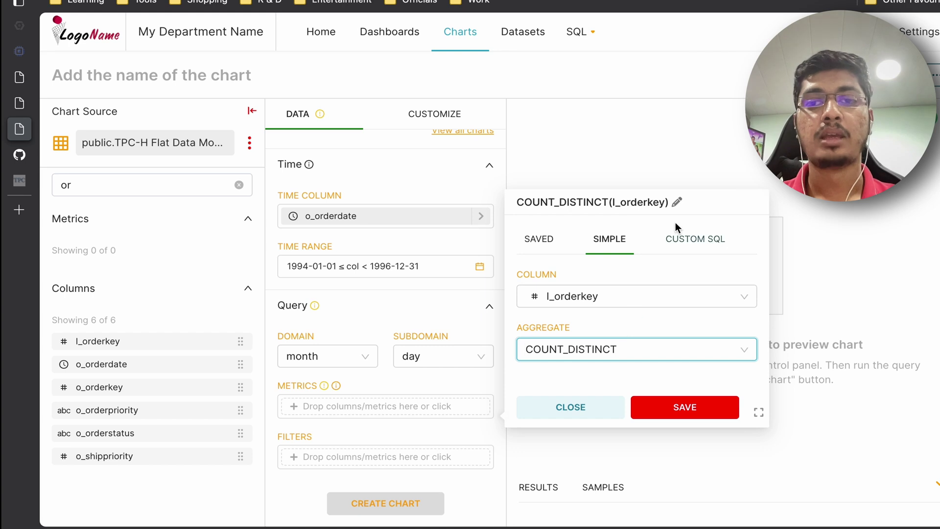
left_click(676, 204)
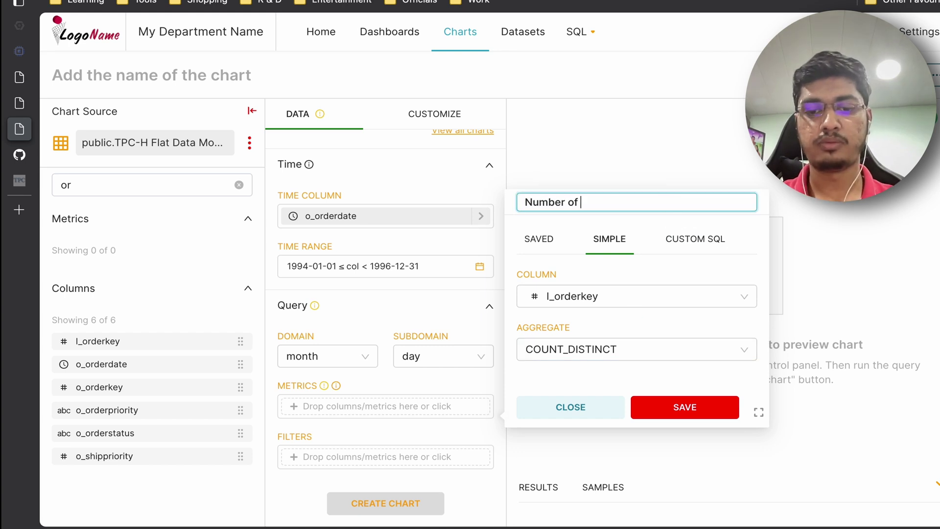
left_click(698, 408)
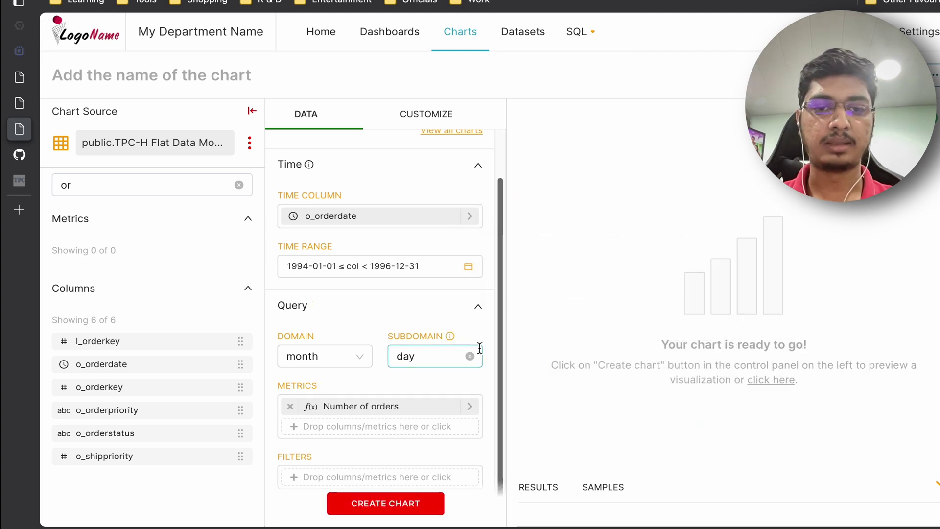
Create the calendar heatmap chart and look through its months in the preview.
scroll(480, 348, "up", 1)
scroll(479, 350, "down", 2)
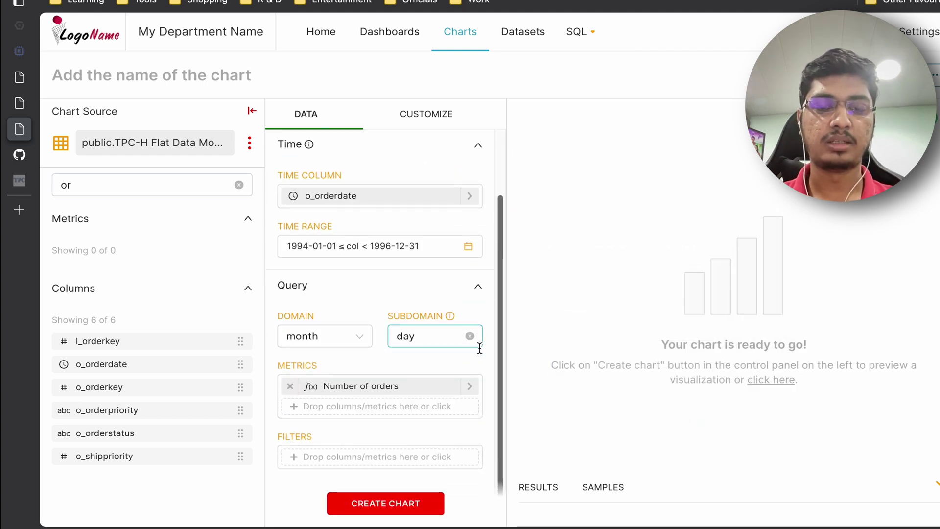
left_click(399, 504)
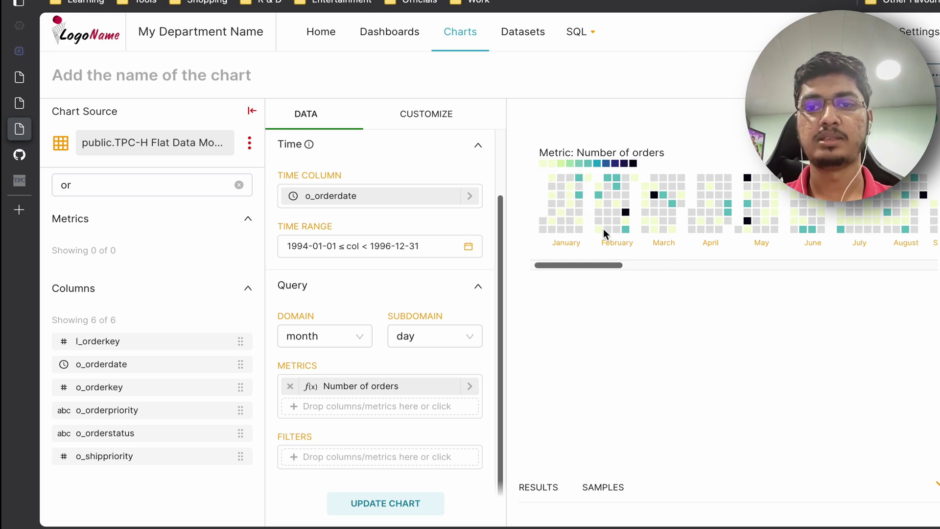
scroll(654, 230, "right", 5)
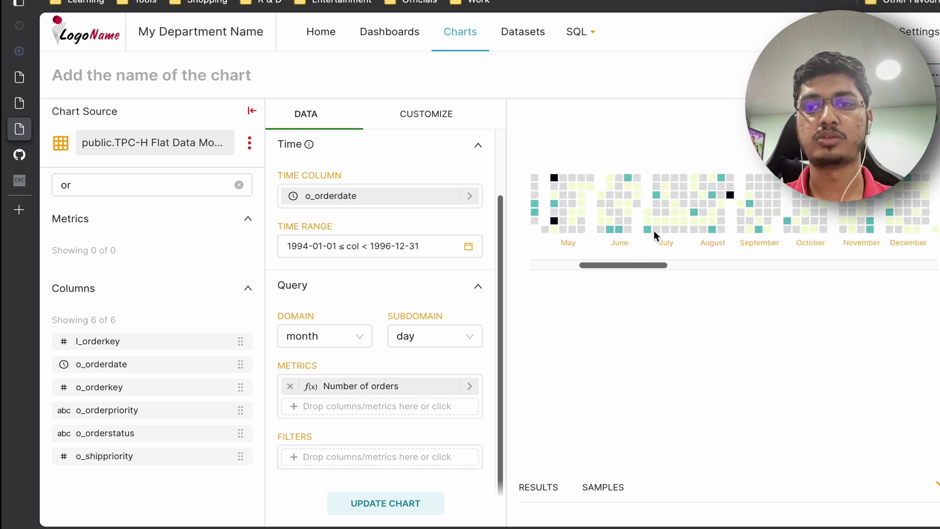
scroll(654, 230, "right", 10)
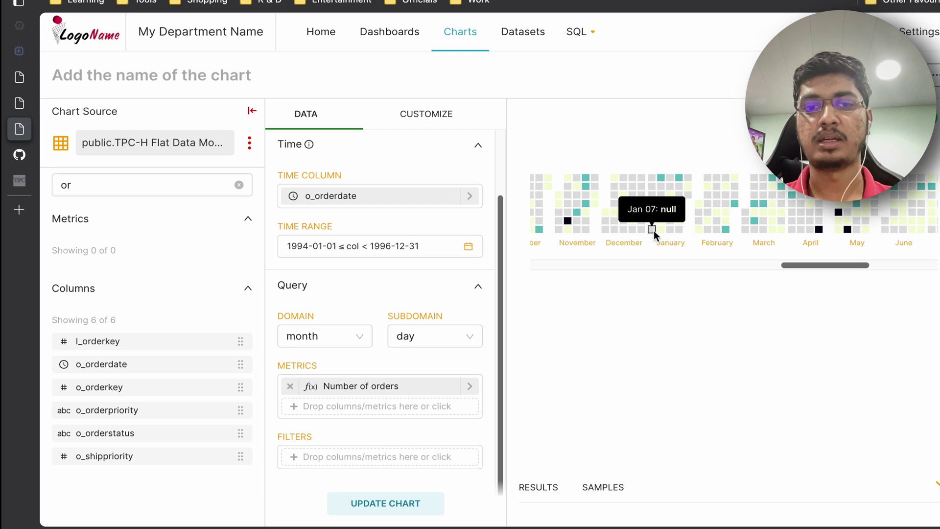
scroll(653, 230, "right", 6)
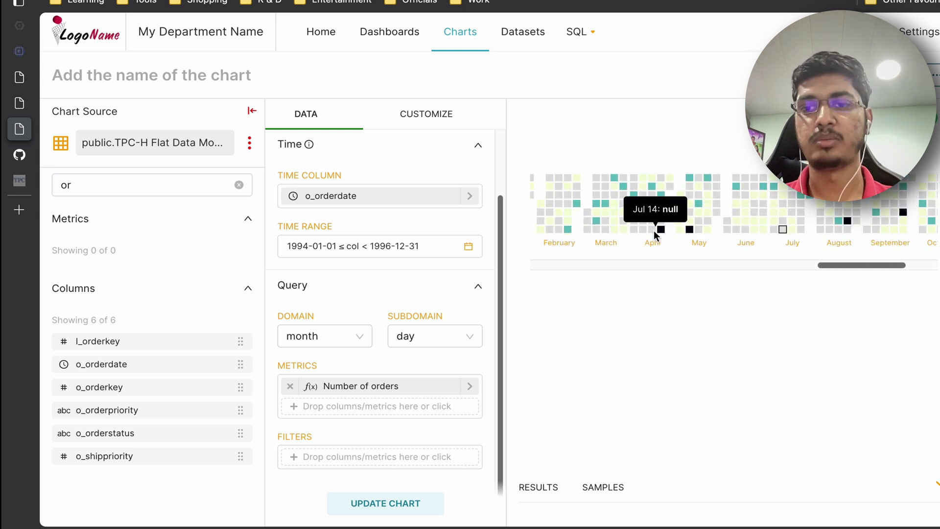
Save the chart as Orders by Date in the Sales Dashboard and go to that dashboard.
scroll(654, 230, "left", 20)
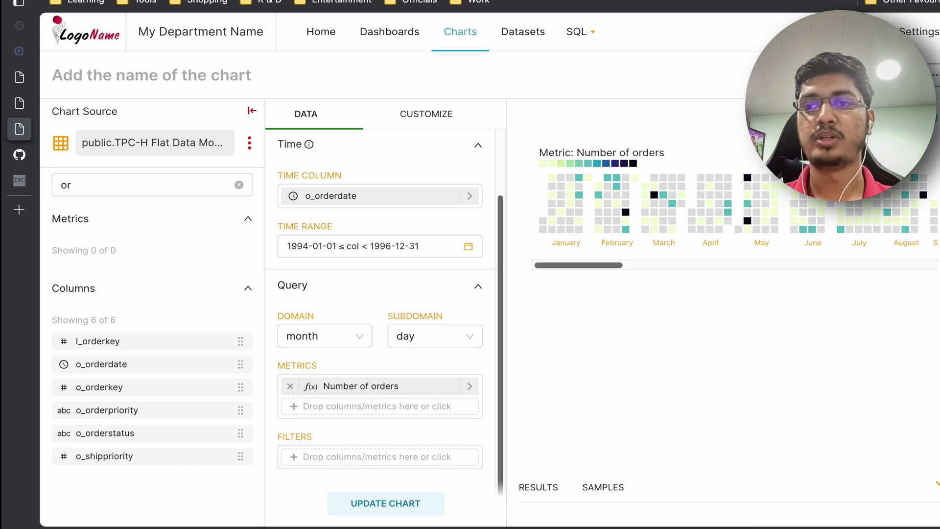
left_click(892, 74)
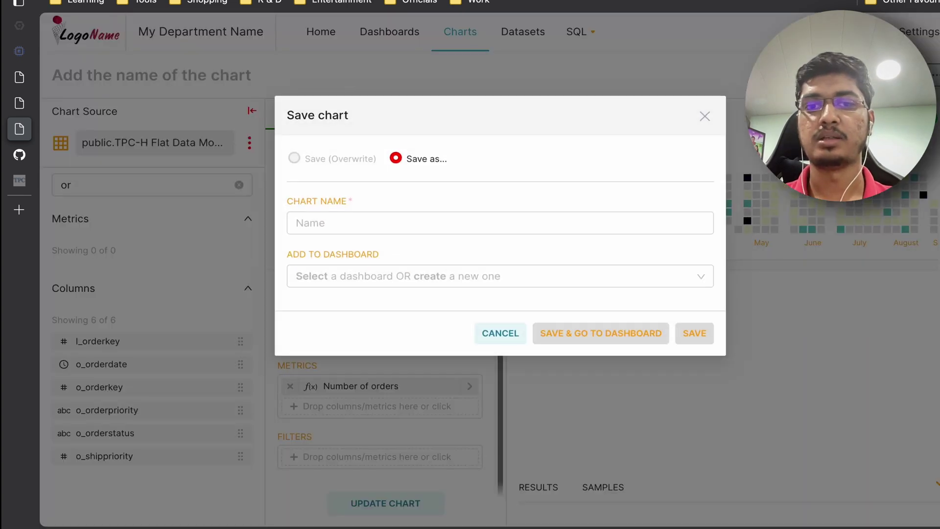
left_click(440, 228)
type("O")
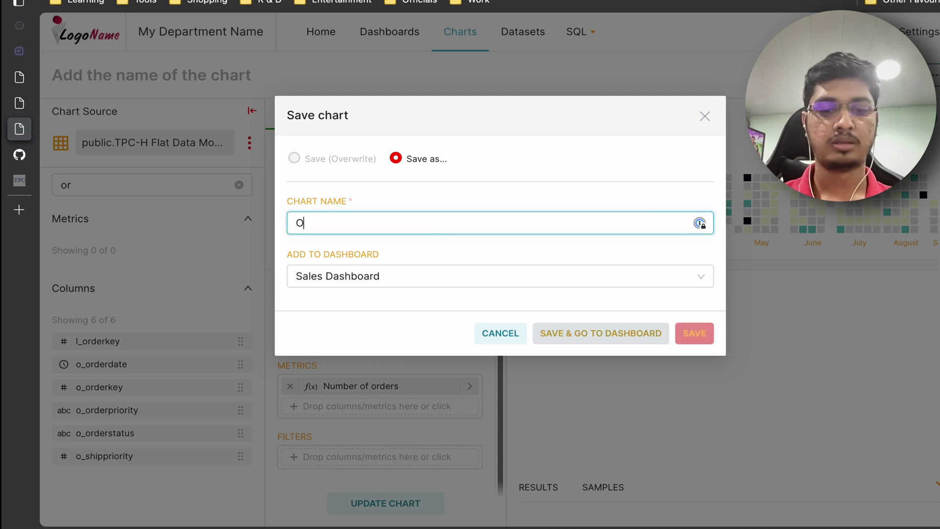
type("rders by Date")
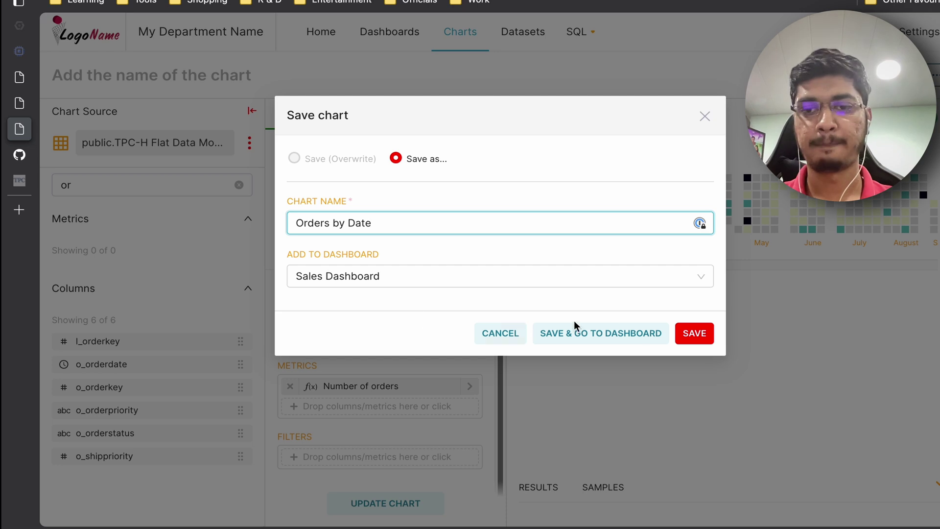
left_click(641, 338)
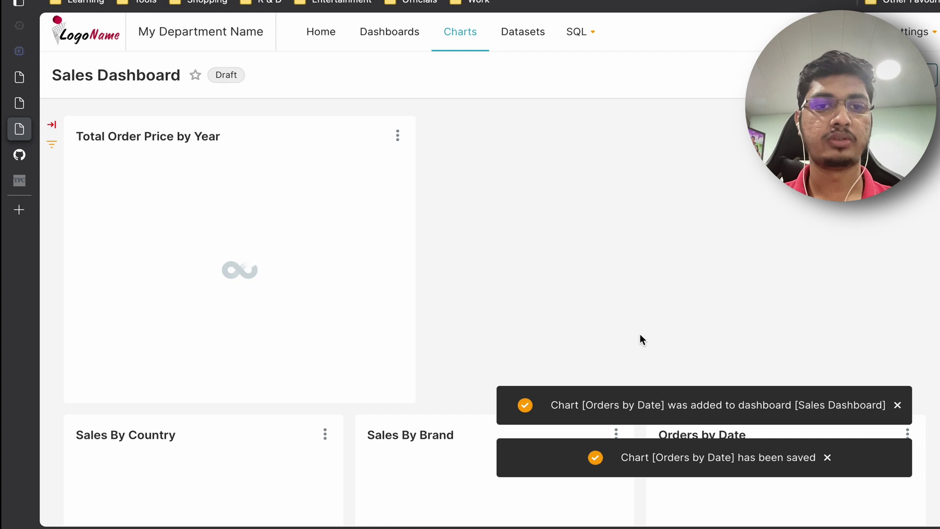
Check the reference report layout on GitHub and return to the Sales Dashboard.
left_click(25, 155)
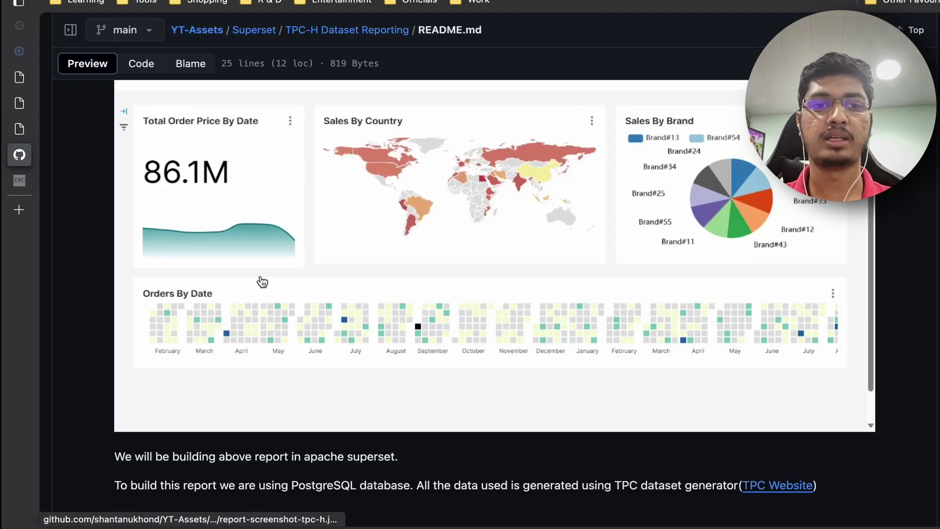
right_click(29, 129)
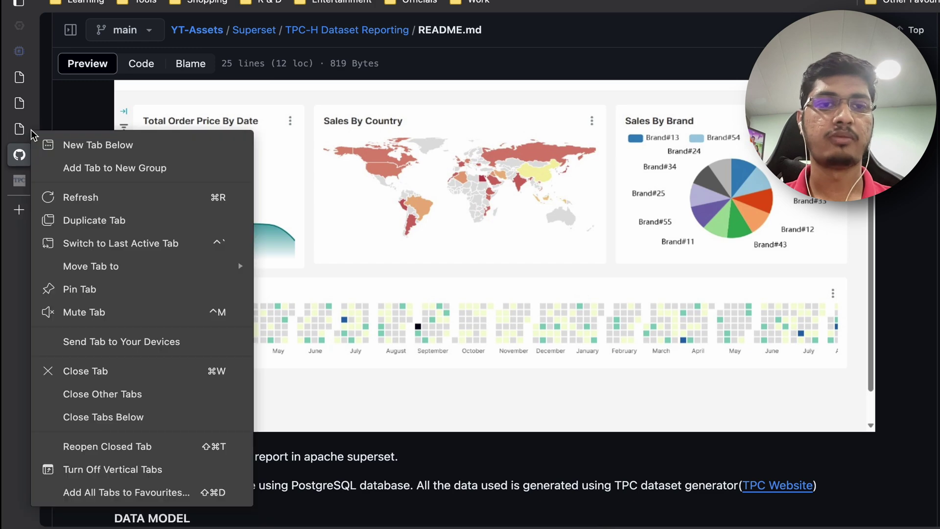
key("Escape")
left_click(19, 130)
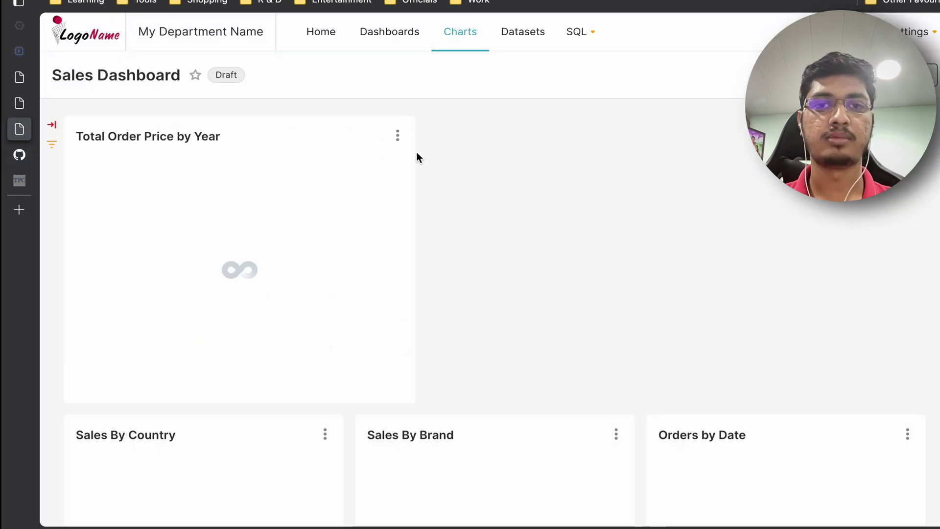
Edit the dashboard so that narrower, shorter Total Order Price by Year and equally tall Sales By Country charts share the first row.
left_click(905, 75)
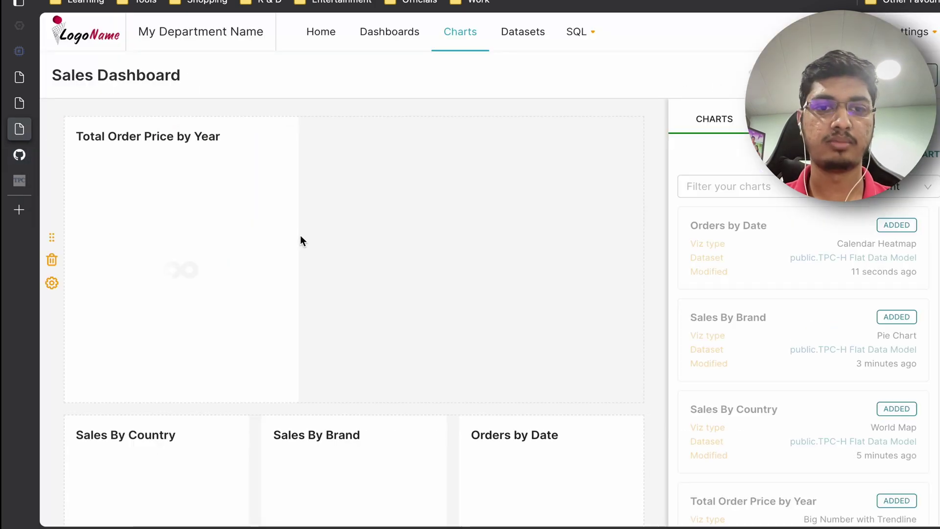
left_click_drag(297, 237, 250, 237)
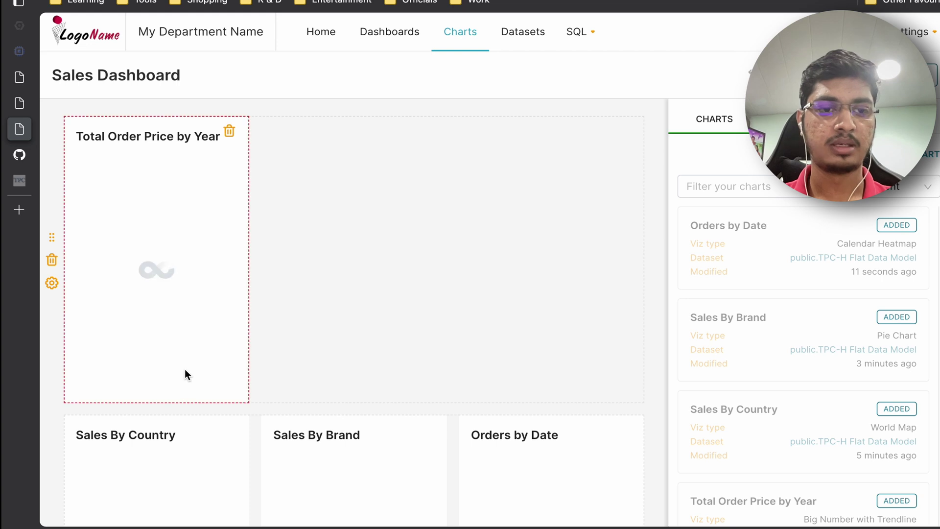
left_click_drag(173, 396, 336, 168)
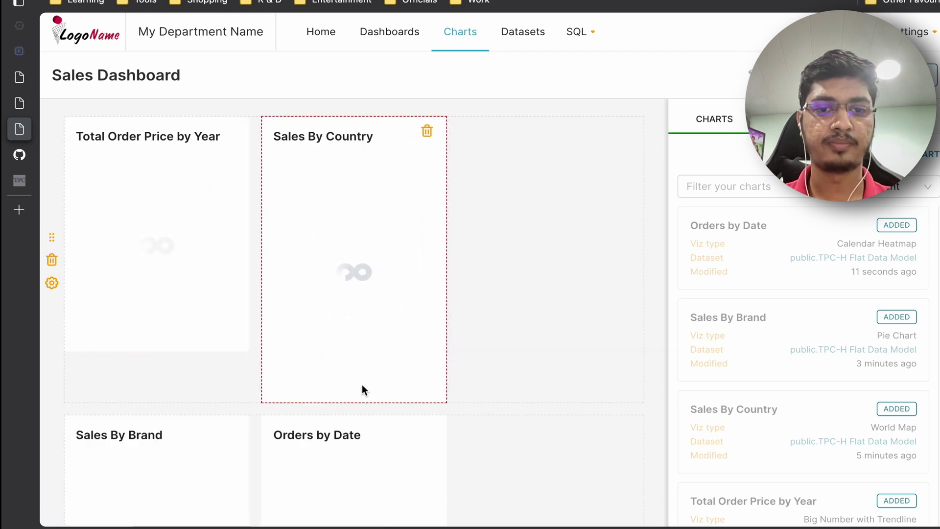
left_click_drag(359, 401, 357, 351)
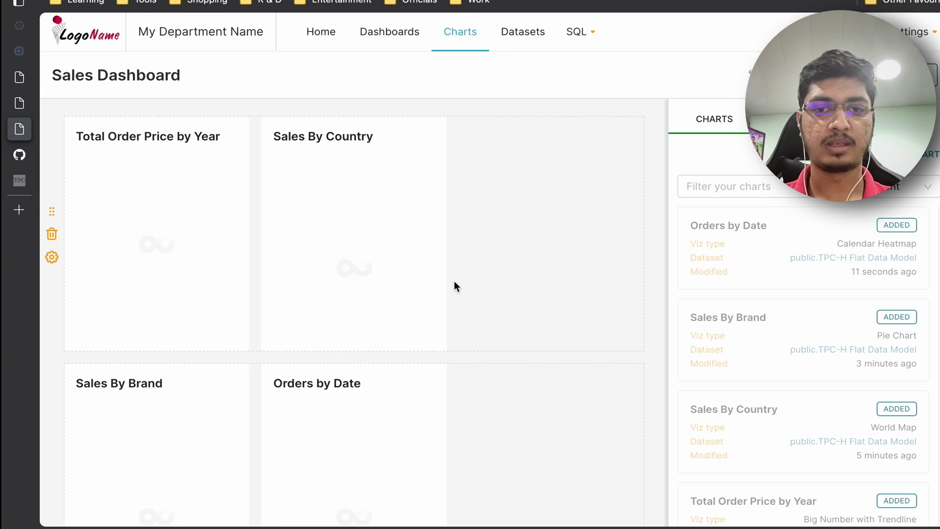
Widen Sales By Country and place Sales By Brand beside it in the first row, matching the height of the other charts.
left_click_drag(446, 265, 500, 261)
left_click_drag(152, 412, 555, 227)
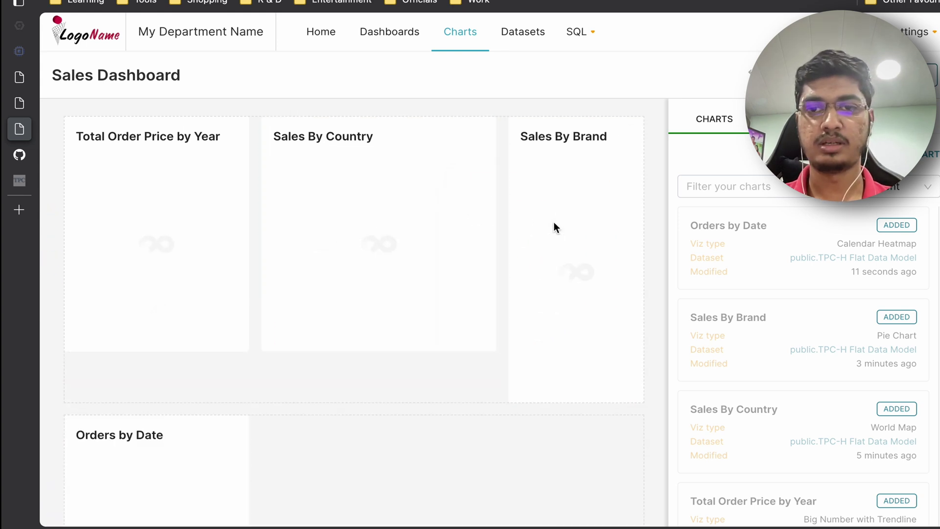
left_click_drag(598, 398, 594, 351)
Shorten the Orders by Date chart and stretch it across the full width of the second row.
scroll(367, 446, "down", 4)
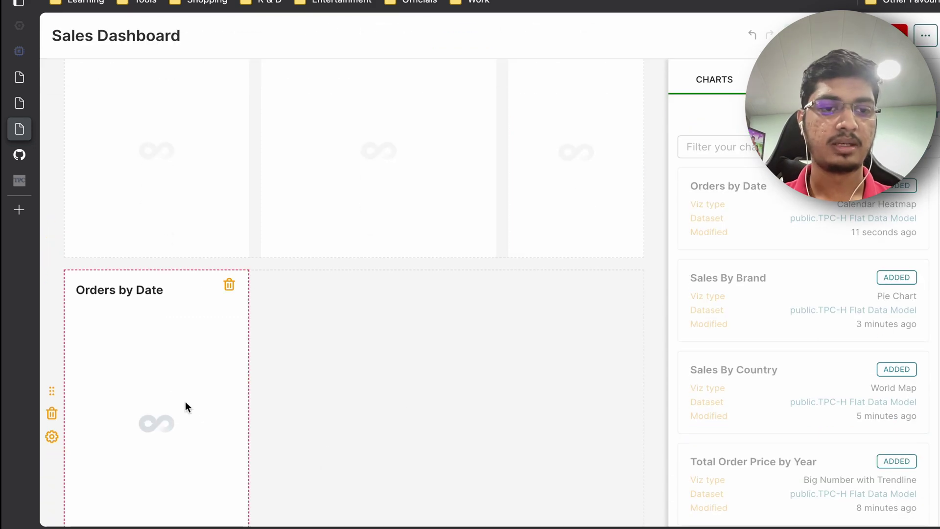
scroll(186, 403, "down", 3)
left_click_drag(168, 497, 186, 371)
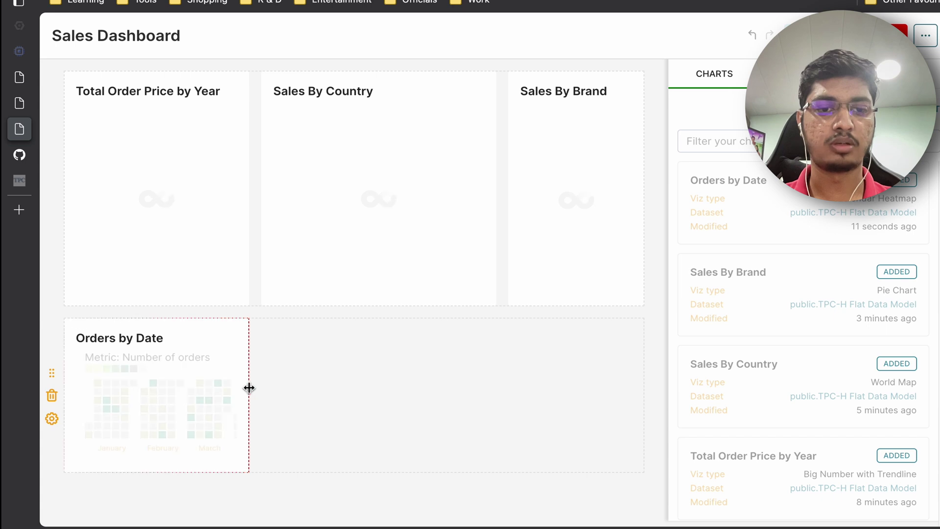
left_click_drag(249, 386, 656, 373)
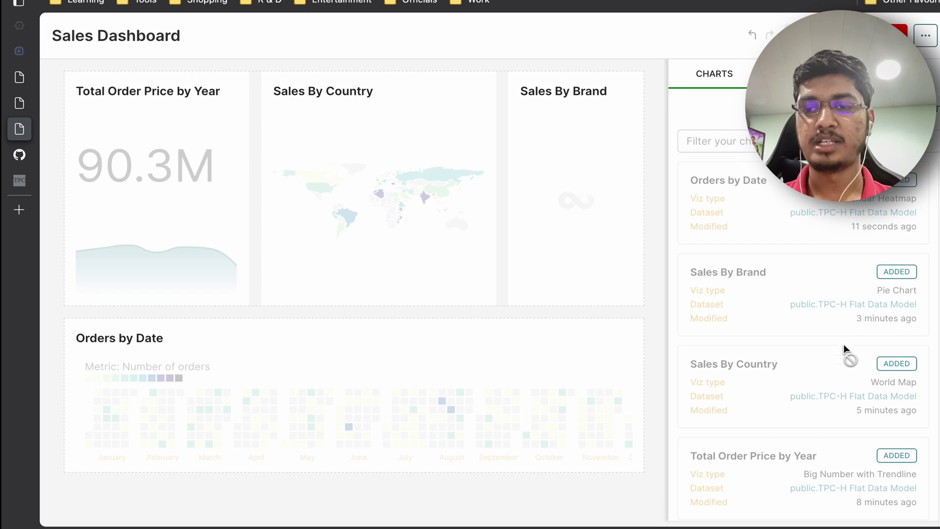
Look through the available charts and the sort options of the chart list.
scroll(818, 260, "down", 1)
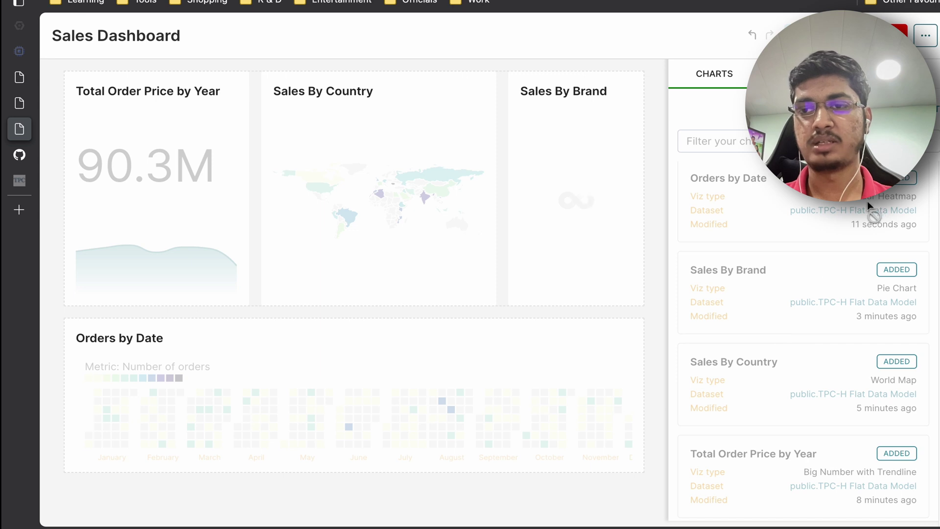
left_click(876, 143)
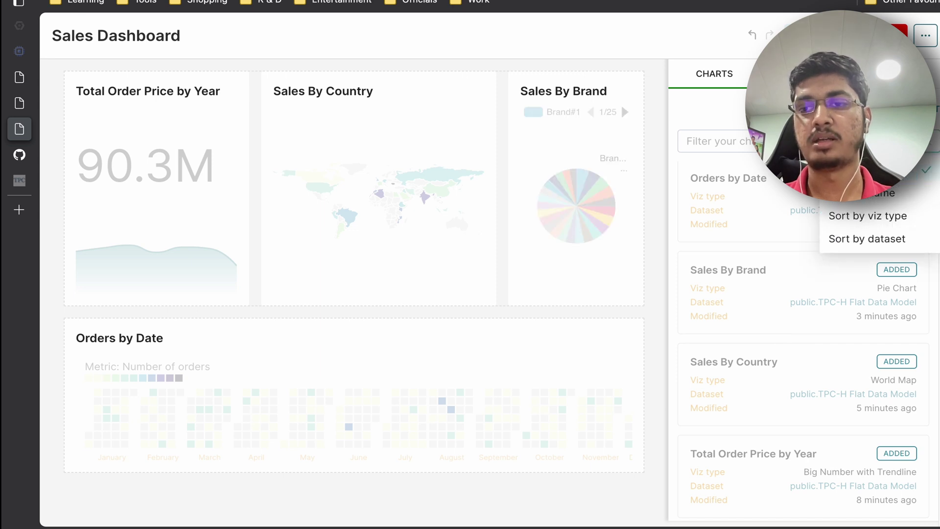
left_click(861, 192)
Try a Tabs layout element above the first chart row and delete its tab.
left_click(807, 73)
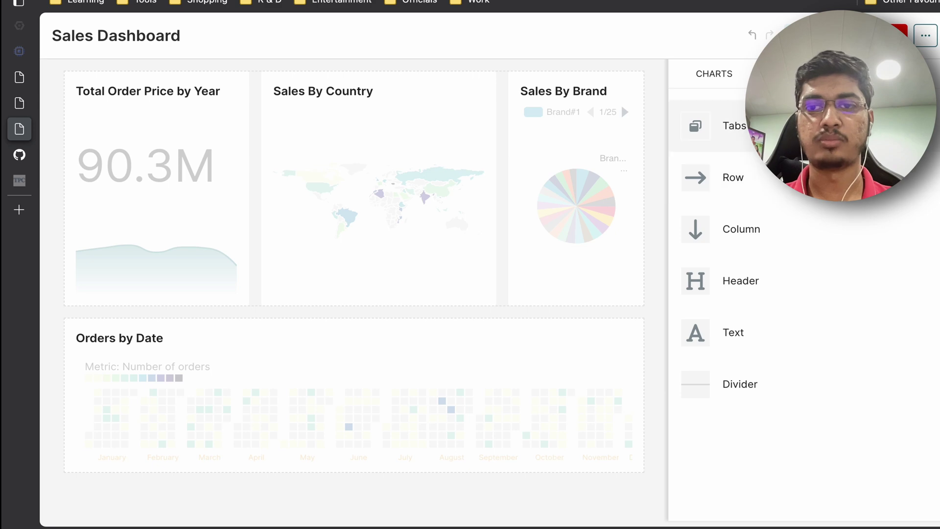
left_click_drag(770, 127, 334, 69)
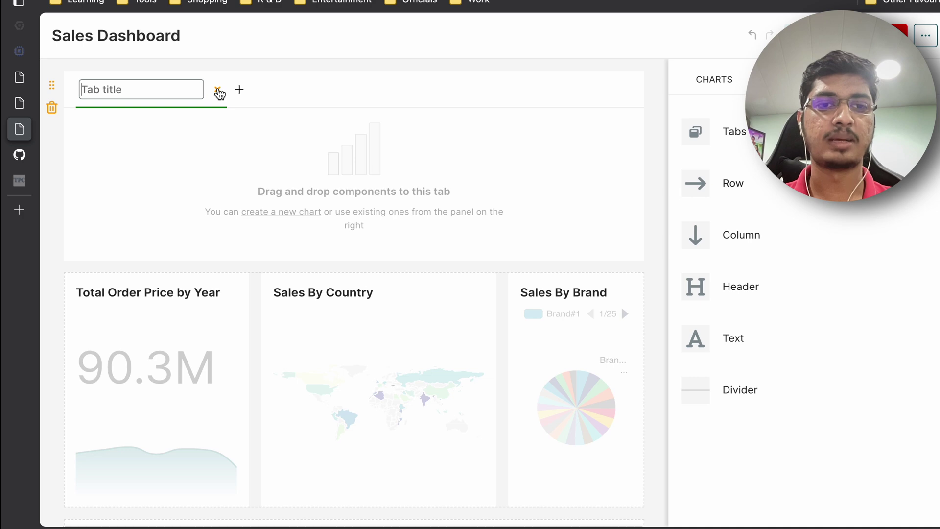
left_click(219, 93)
left_click(133, 89)
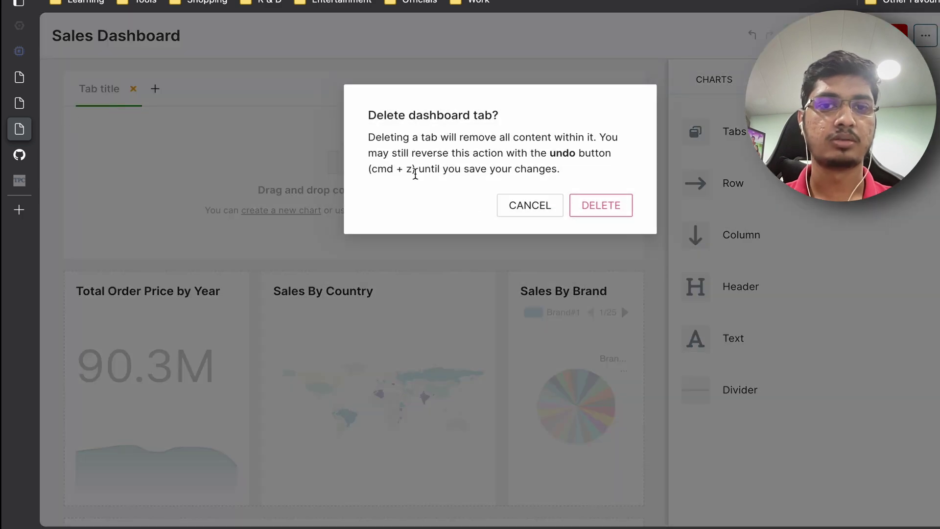
left_click(603, 205)
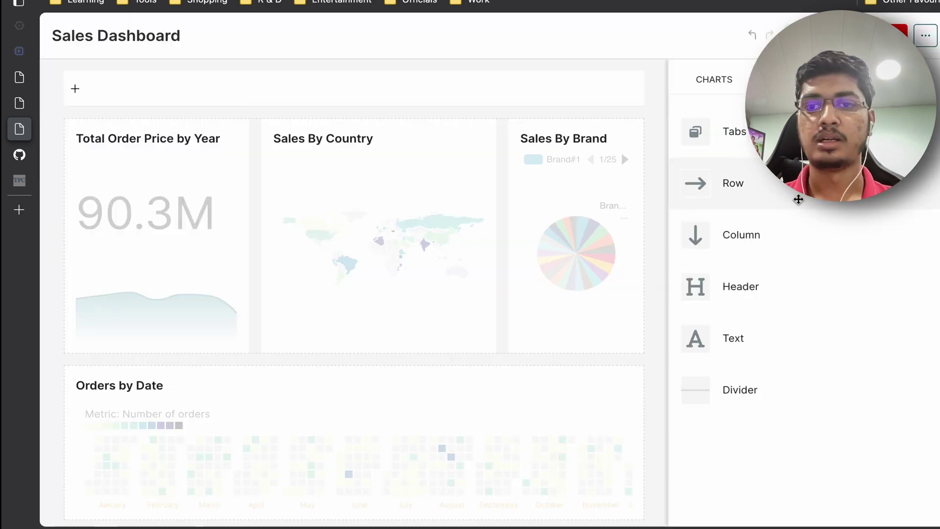
Save the dashboard with a divider between the two chart rows and the empty Tabs element removed.
left_click_drag(788, 190, 724, 163)
left_click_drag(767, 419, 470, 366)
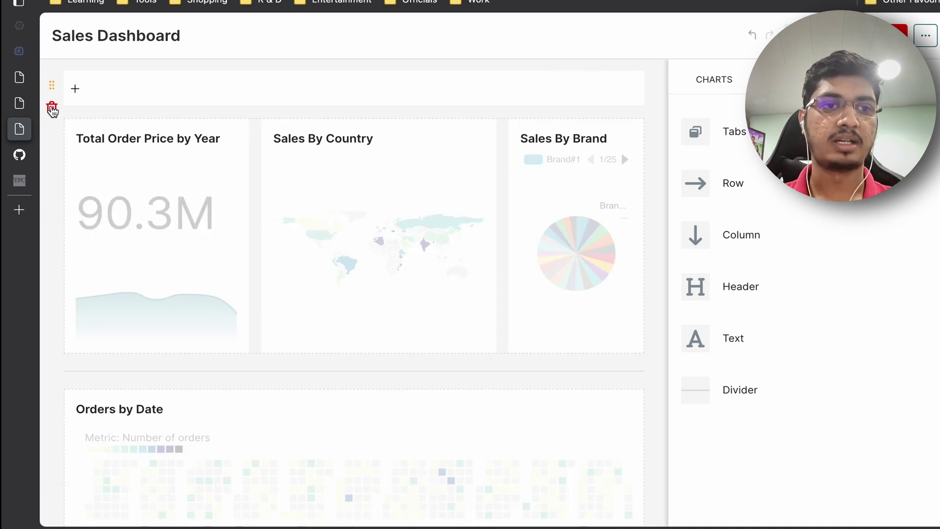
left_click(52, 109)
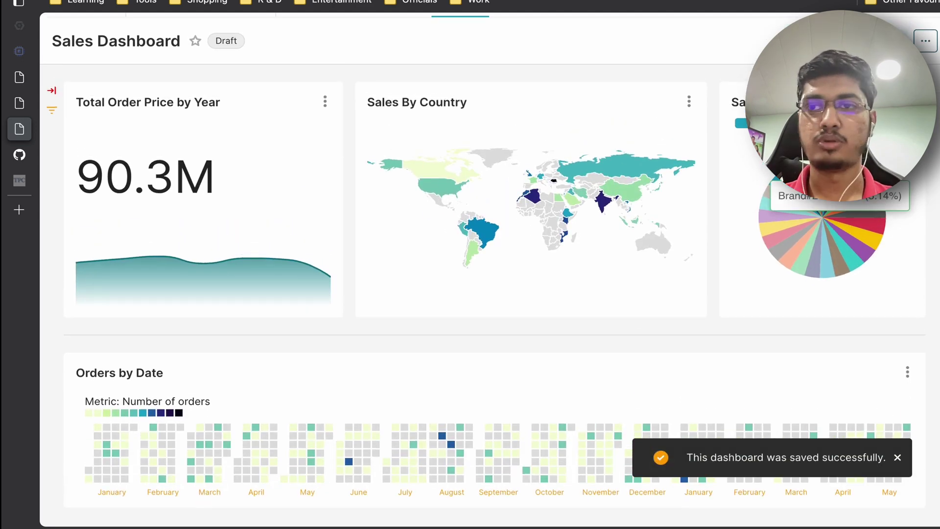
Put the dashboard back into edit mode and open its properties.
left_click(927, 43)
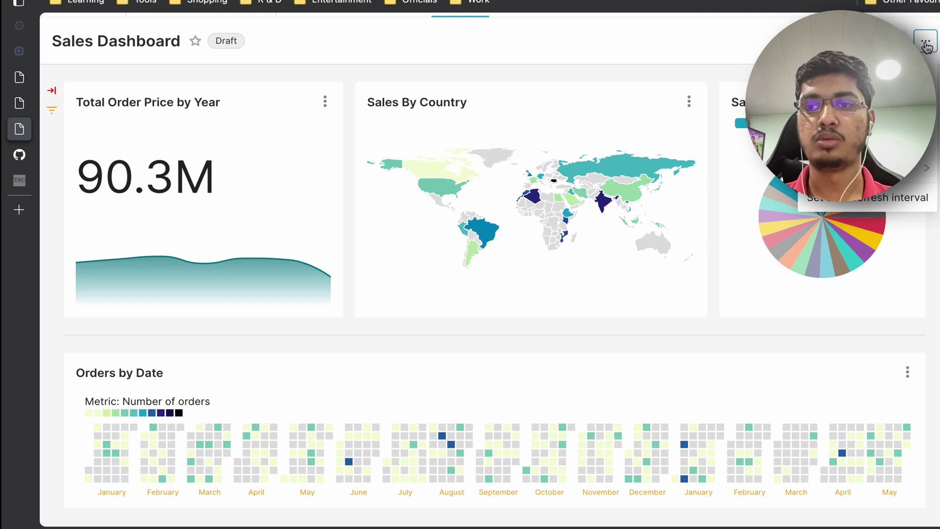
left_click(865, 42)
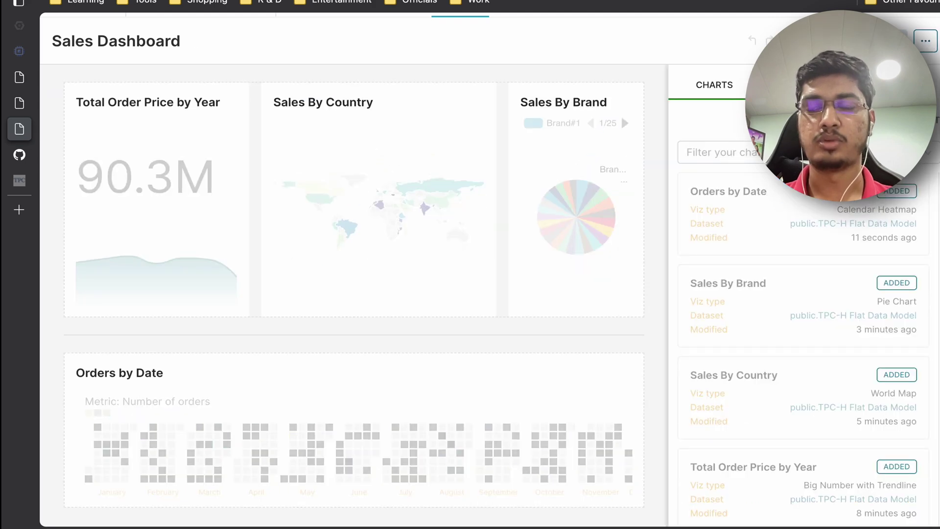
left_click(930, 45)
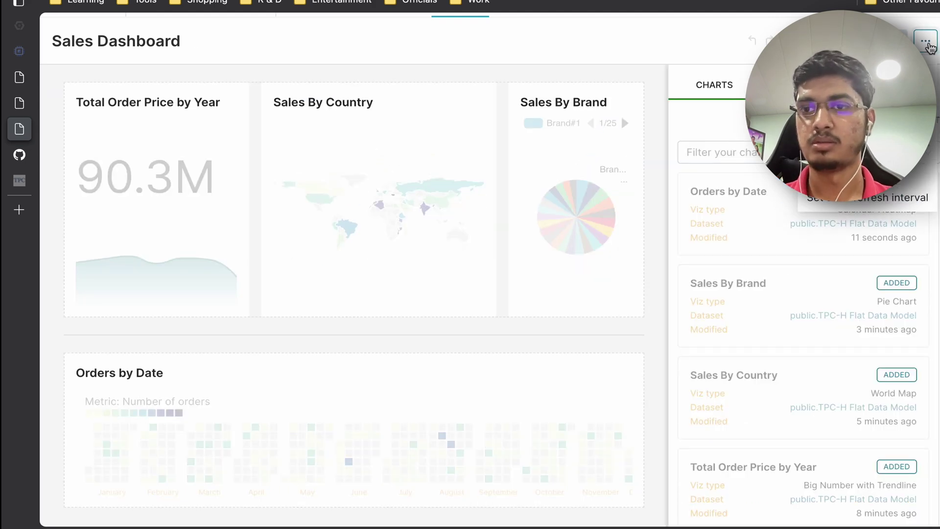
left_click(851, 72)
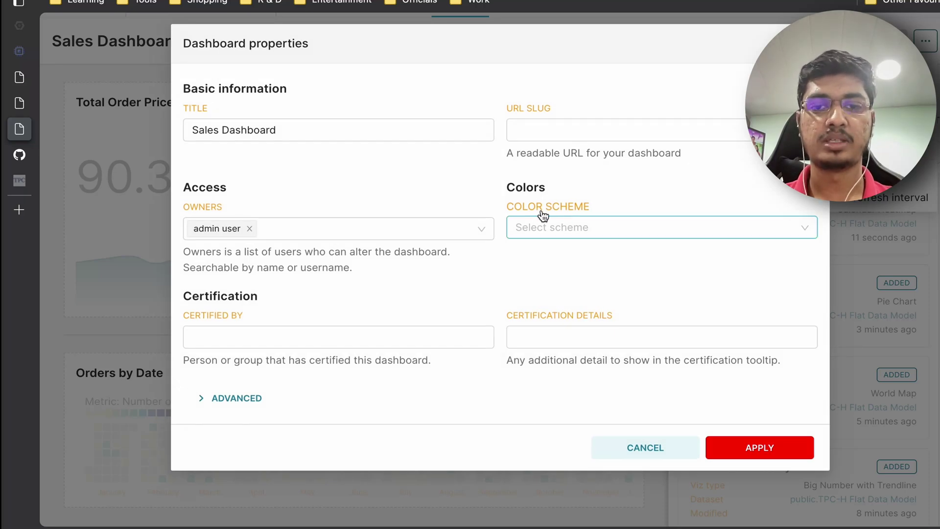
Set the dashboard's color scheme to D3 Category 20c, apply the properties and save the dashboard.
left_click(579, 224)
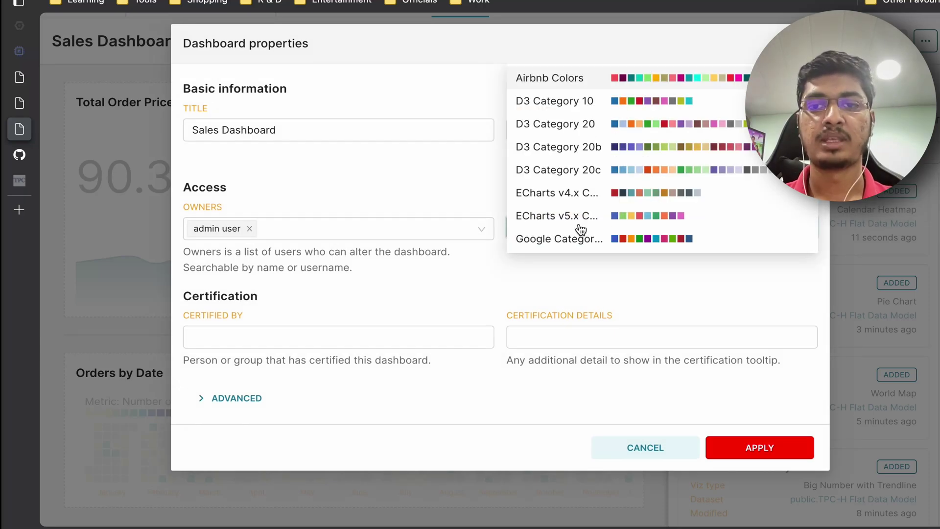
left_click(643, 146)
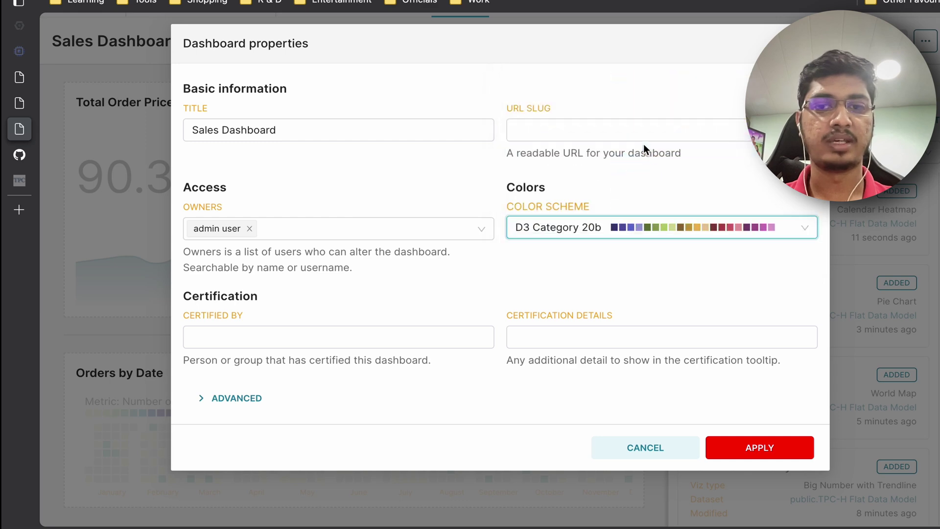
left_click(638, 224)
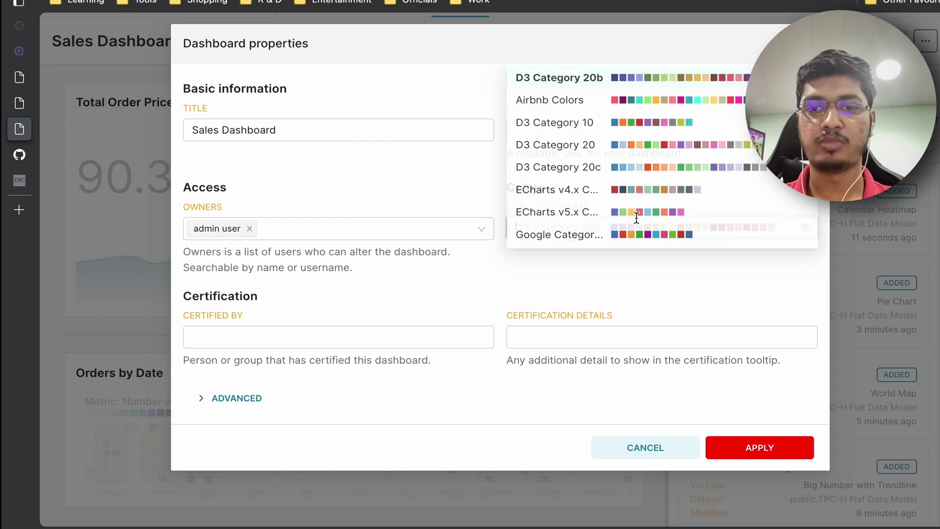
left_click(706, 170)
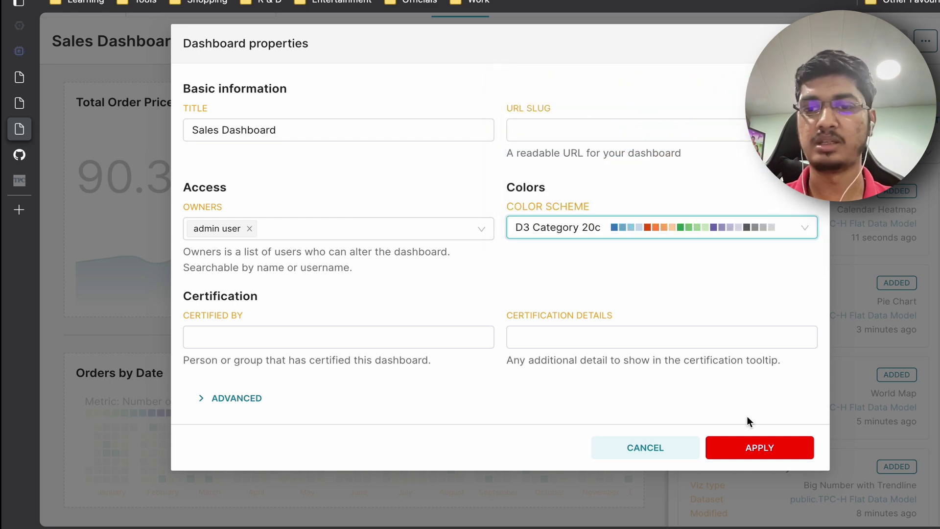
left_click(775, 454)
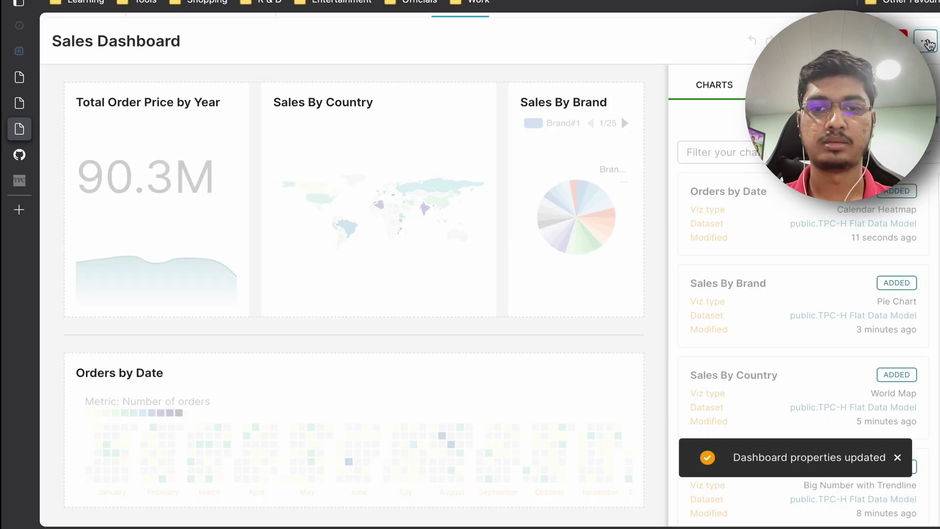
left_click(928, 43)
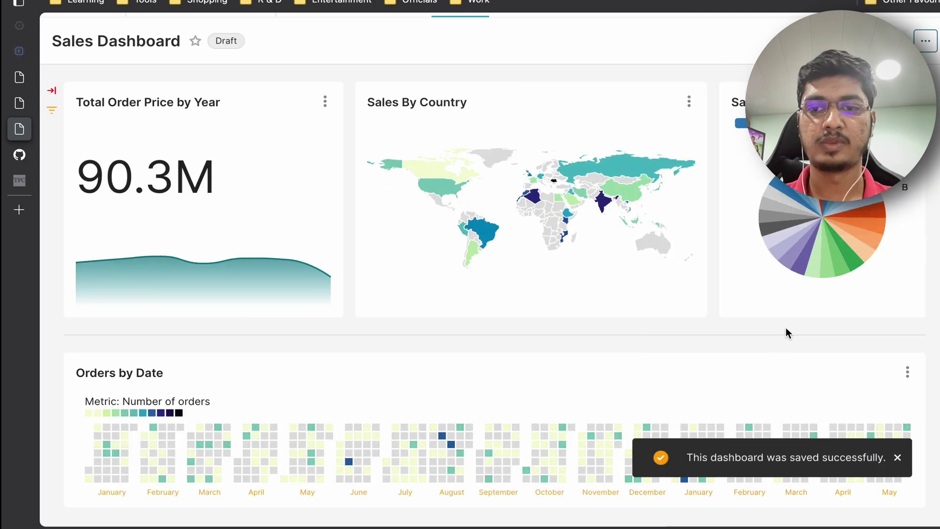
scroll(755, 348, "down", 1)
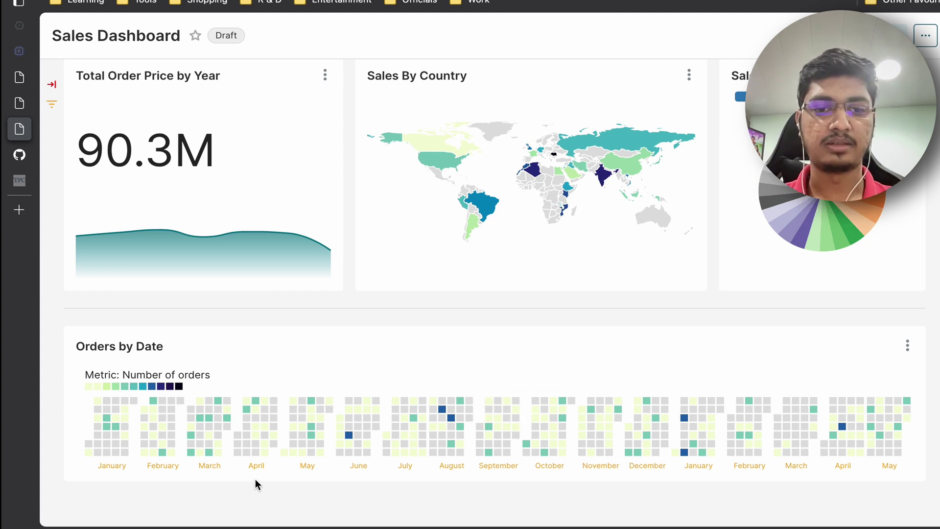
Look over the layout and colors of the four charts on the saved dashboard.
scroll(481, 310, "up", 2)
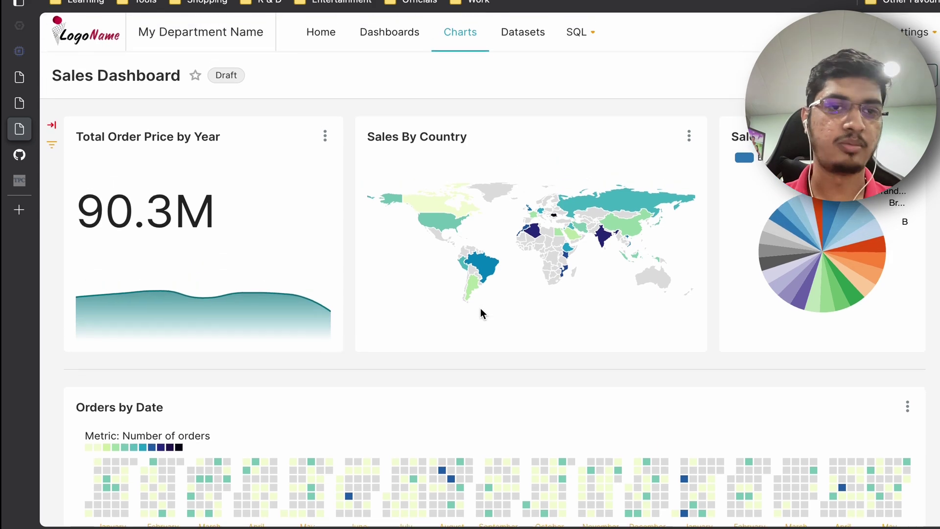
scroll(480, 309, "down", 1)
scroll(480, 309, "up", 1)
scroll(480, 309, "down", 1)
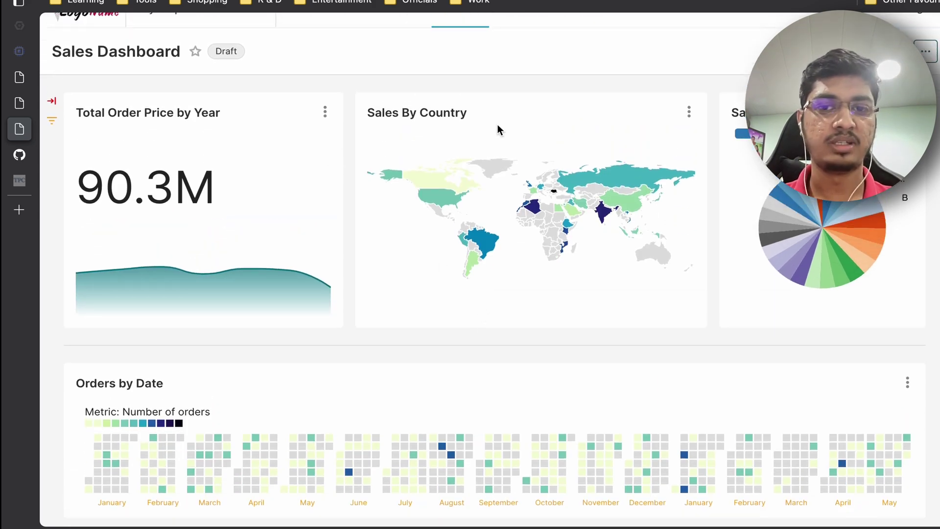
scroll(497, 130, "up", 1)
scroll(498, 129, "down", 2)
mouse_move(186, 274)
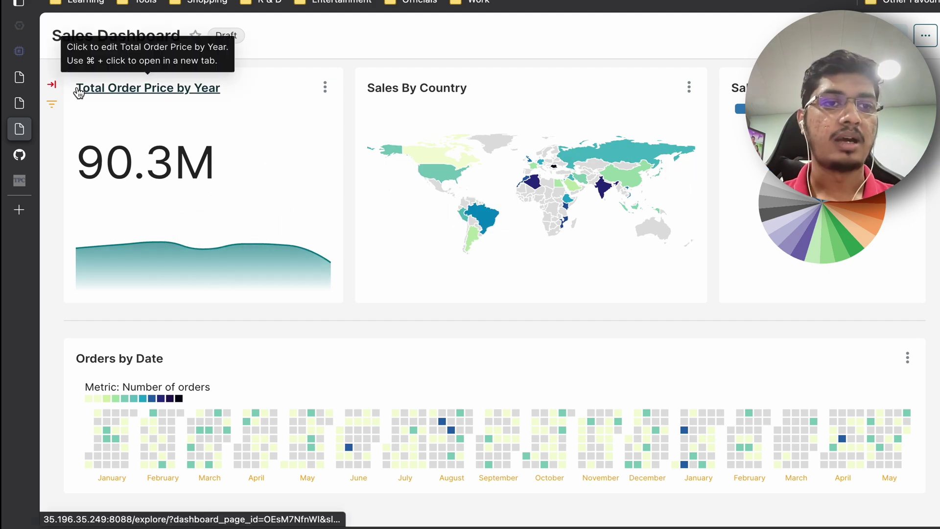
Create a Value filter named Country on the country column of the TPC-H Flat Data Model dataset.
left_click(51, 85)
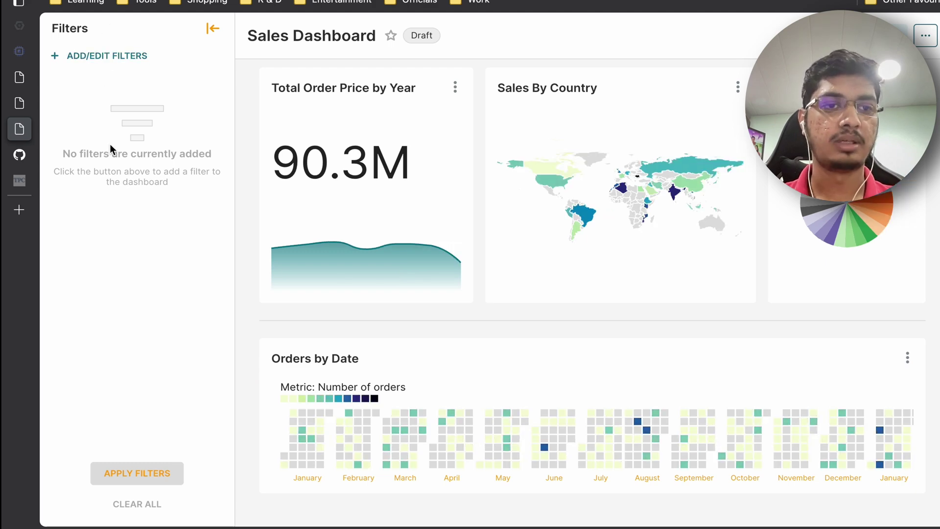
left_click(71, 57)
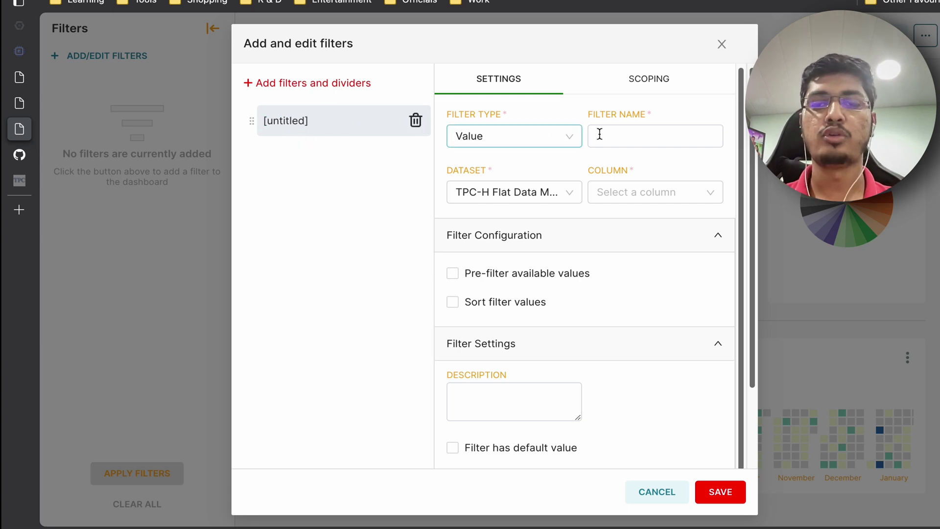
left_click(627, 139)
left_click(642, 191)
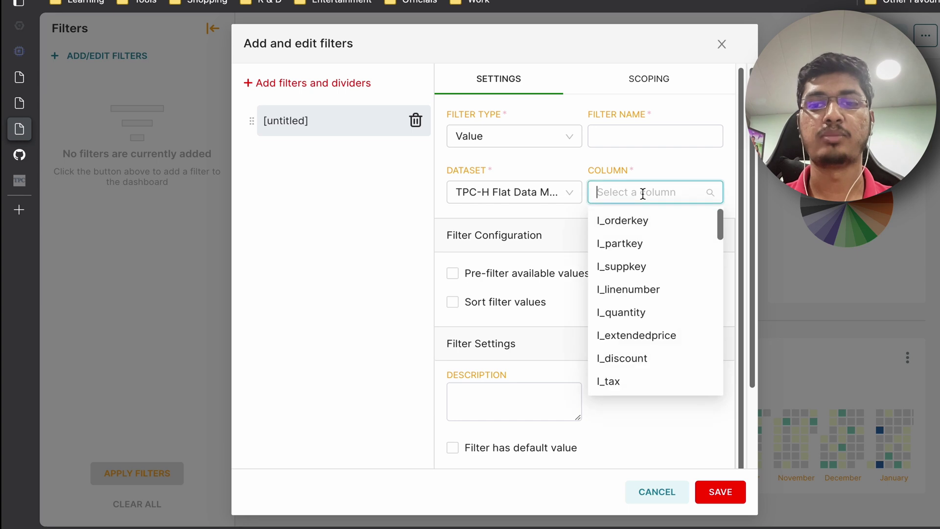
scroll(642, 309, "down", 1)
type("coun")
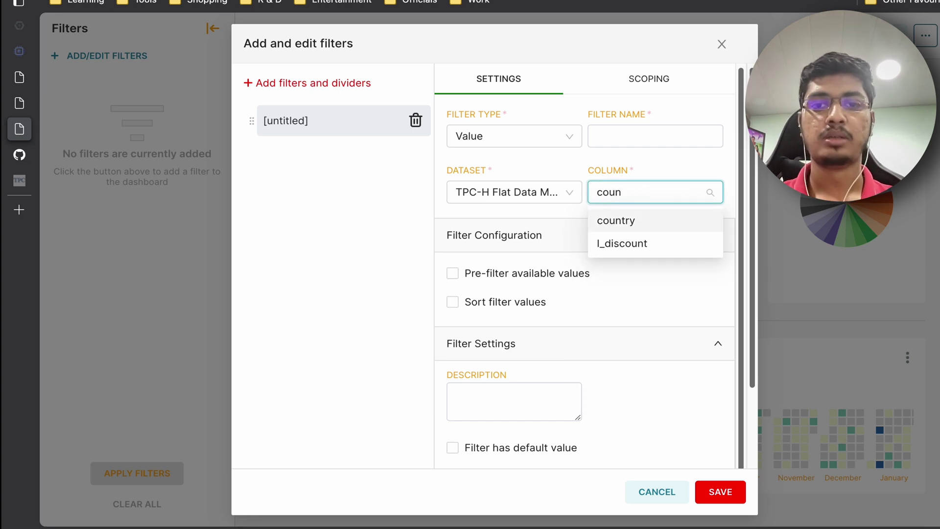
left_click(613, 222)
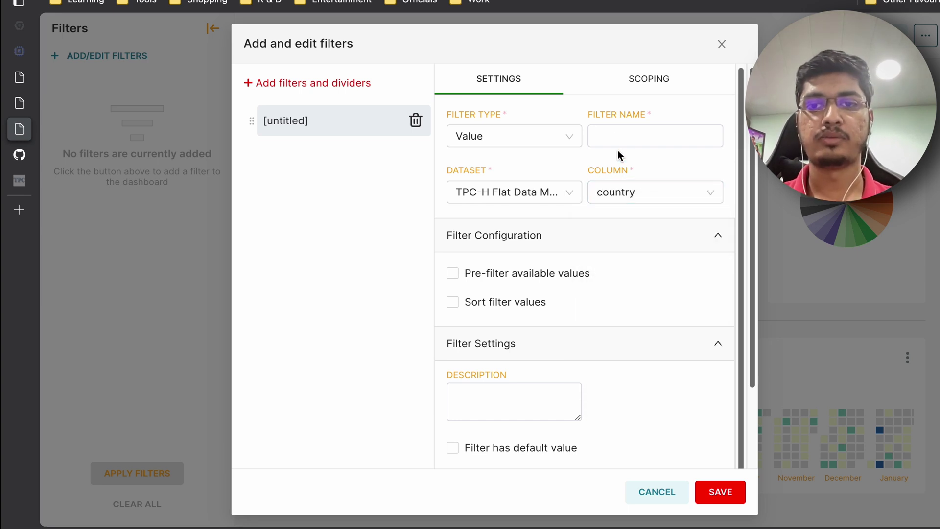
left_click(608, 133)
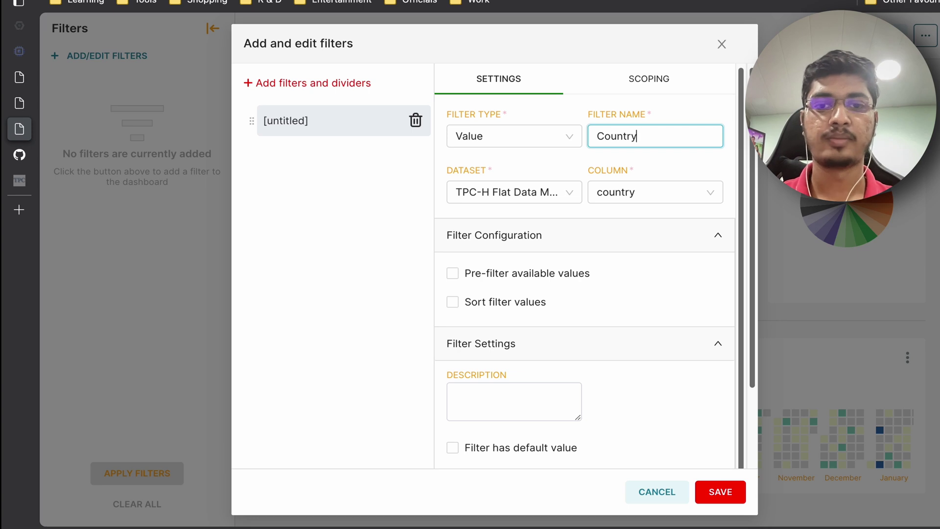
Review the Country filter's configuration and settings options, and save the filter with its default options.
scroll(625, 264, "down", 2)
scroll(626, 268, "up", 2)
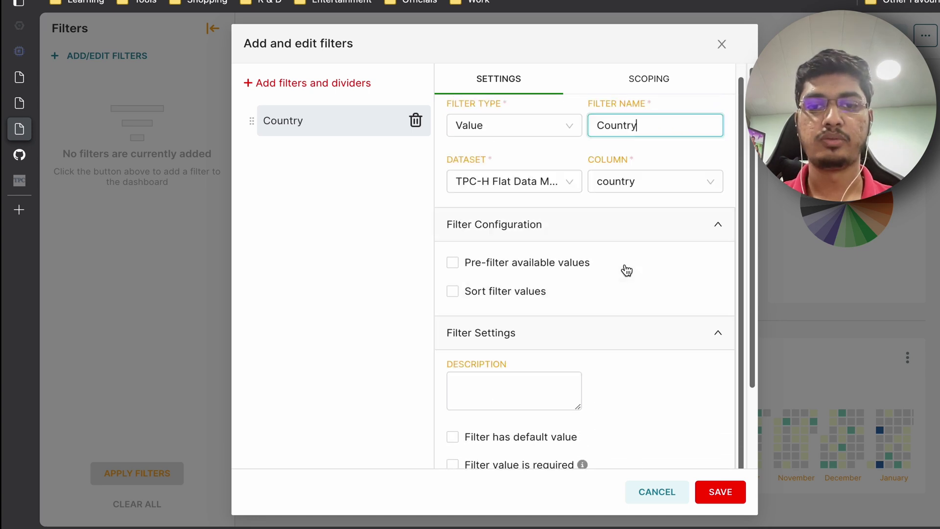
scroll(627, 270, "up", 1)
scroll(624, 289, "down", 3)
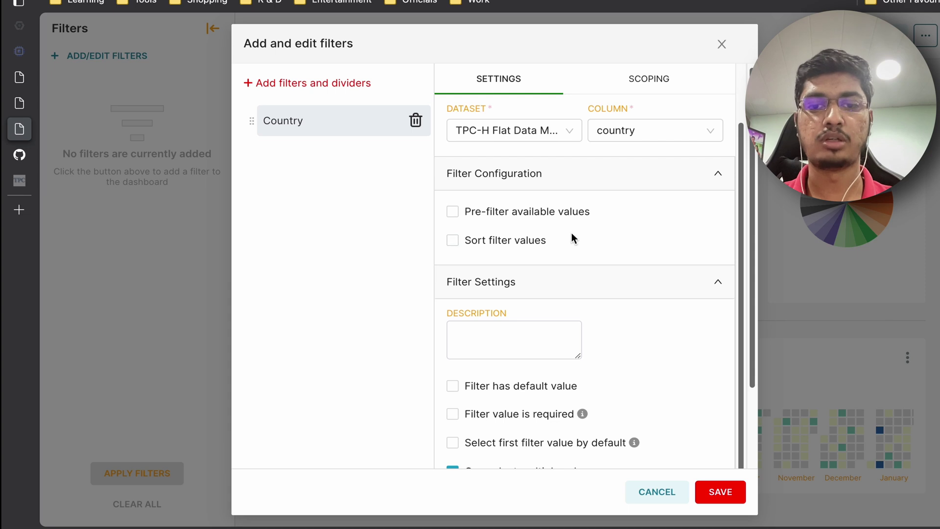
scroll(572, 233, "down", 4)
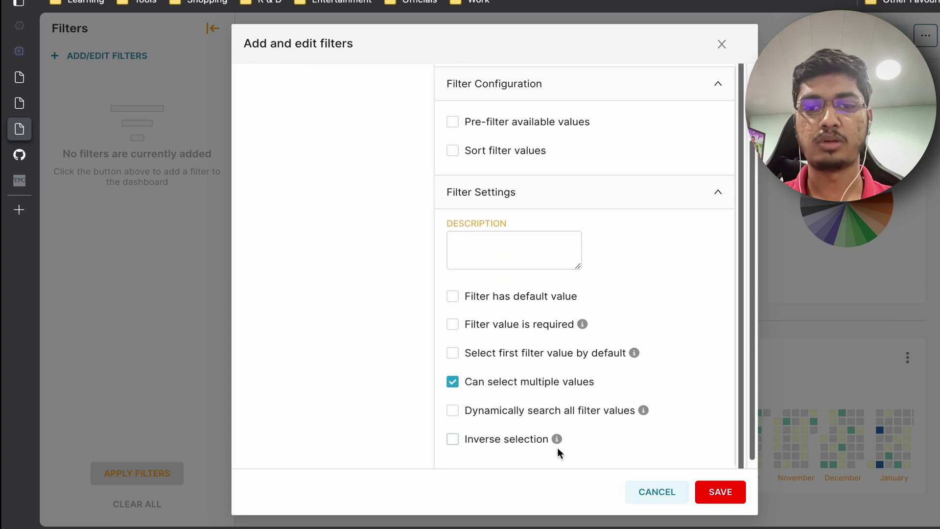
left_click(727, 485)
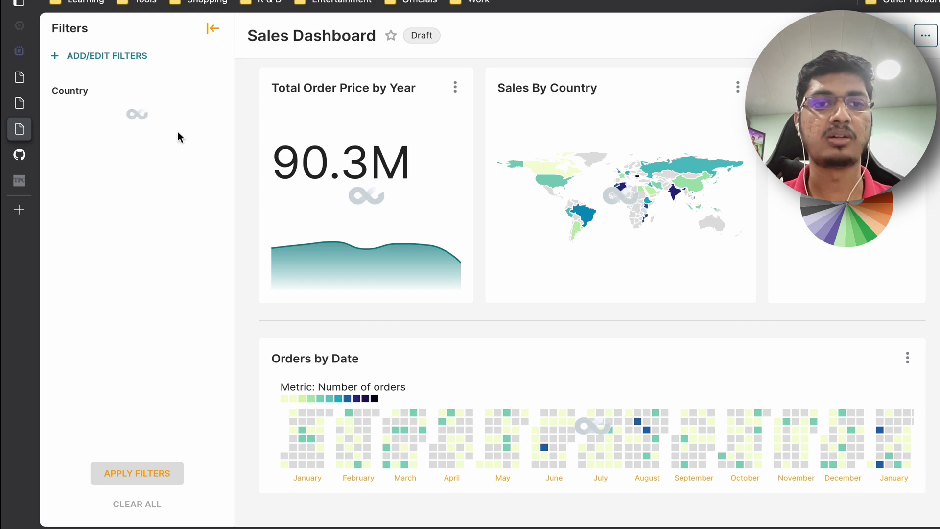
Add a second dashboard filter and set its filter type to Time range.
left_click(116, 56)
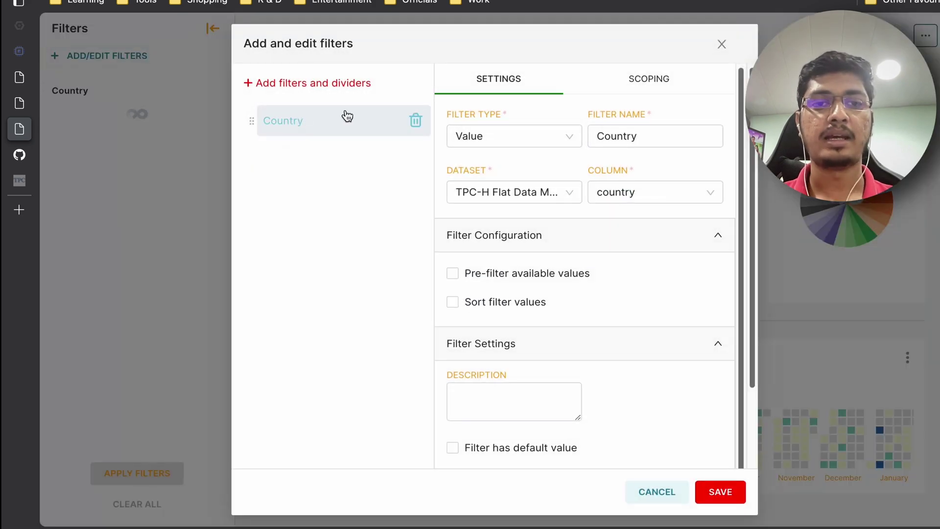
mouse_move(338, 90)
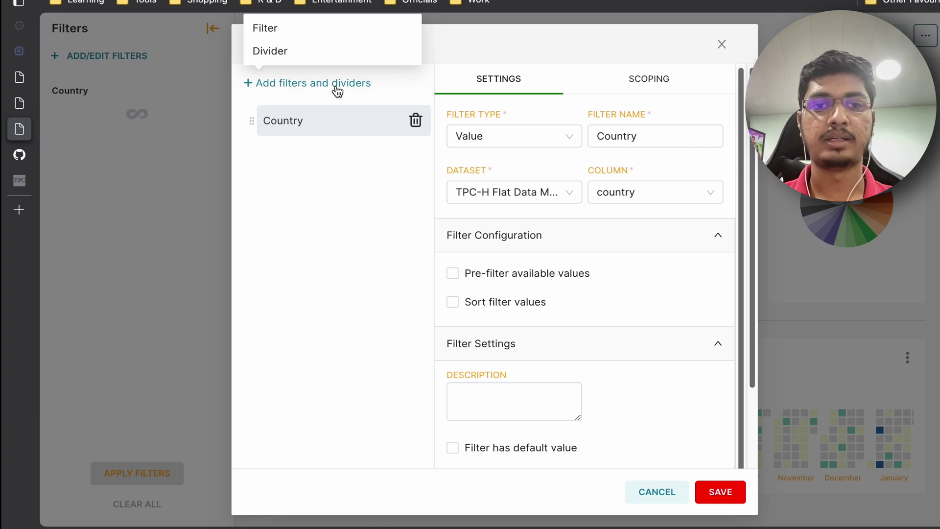
left_click(284, 34)
left_click(524, 135)
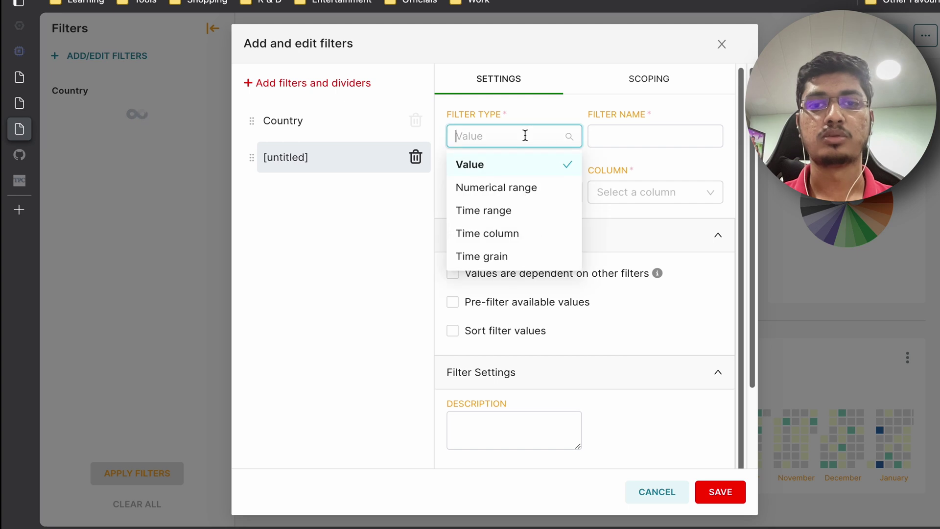
left_click(526, 211)
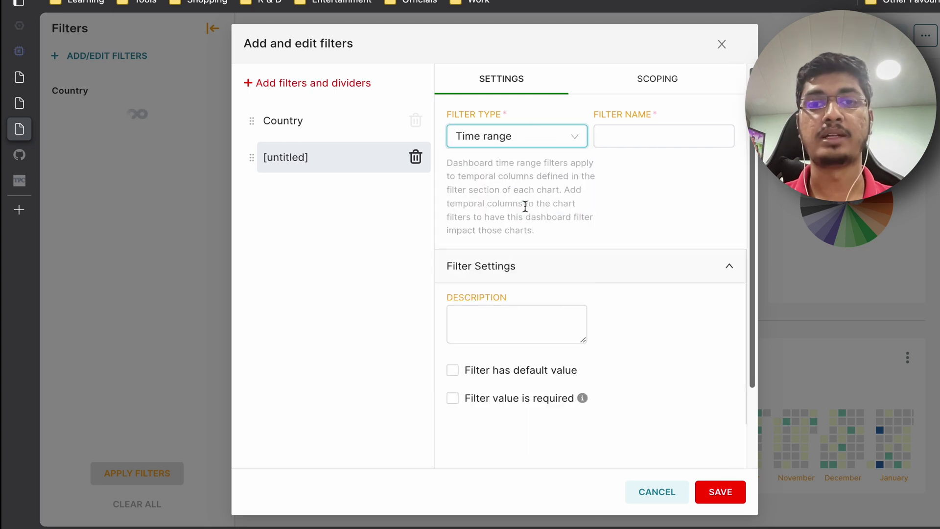
left_click(625, 137)
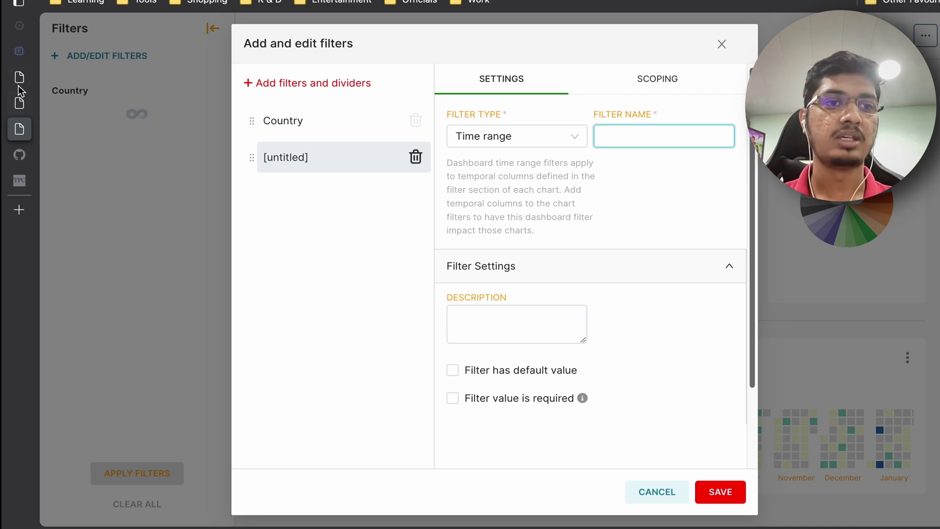
Check which time column the Sales By Country chart uses in its Time settings.
right_click(20, 91)
key("Escape")
left_click(20, 81)
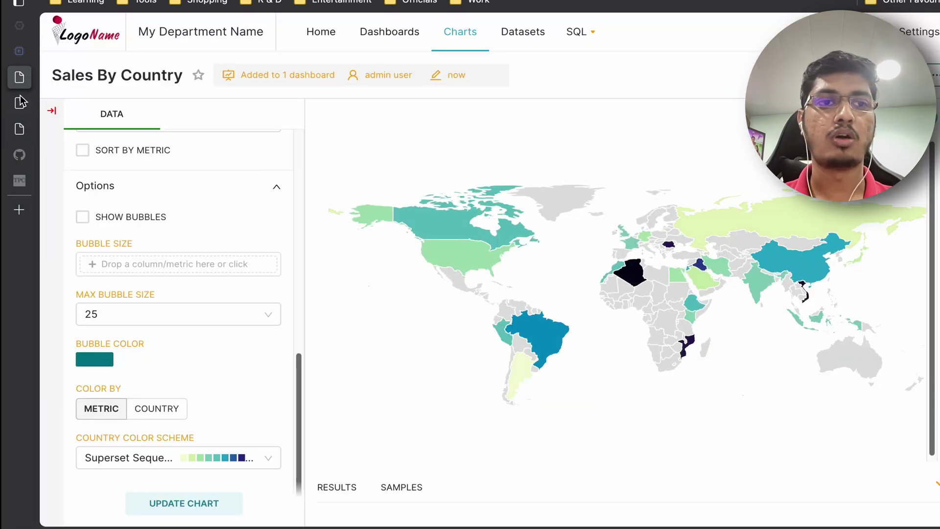
left_click(21, 102)
key("super+Tab")
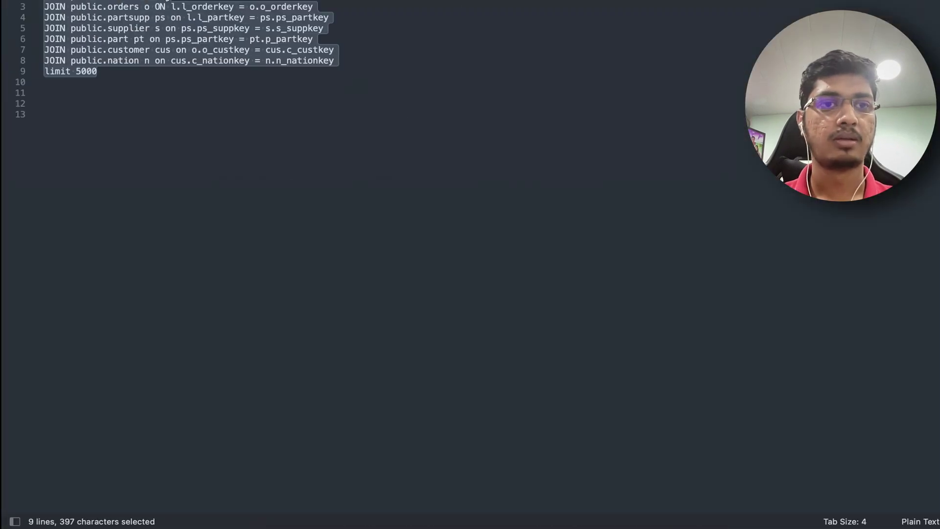
left_click(160, 13)
key("super+Tab")
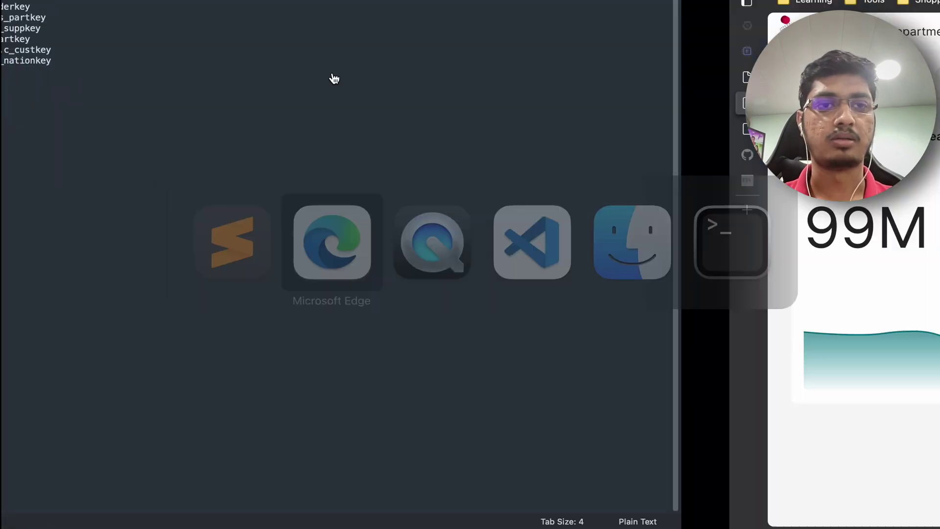
left_click(25, 78)
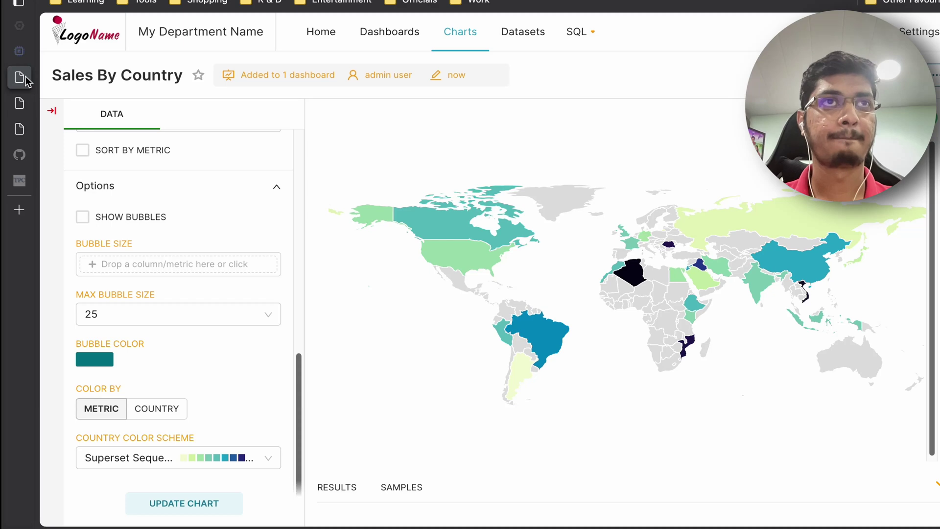
scroll(157, 201, "up", 10)
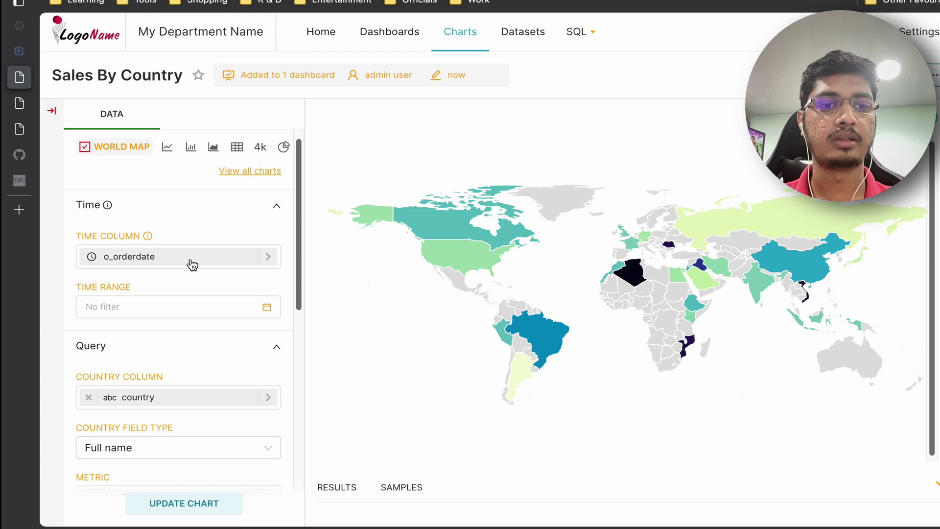
Back in the dashboard's filter settings, name the Time range filter o_orderdate and save the filters.
left_click(27, 126)
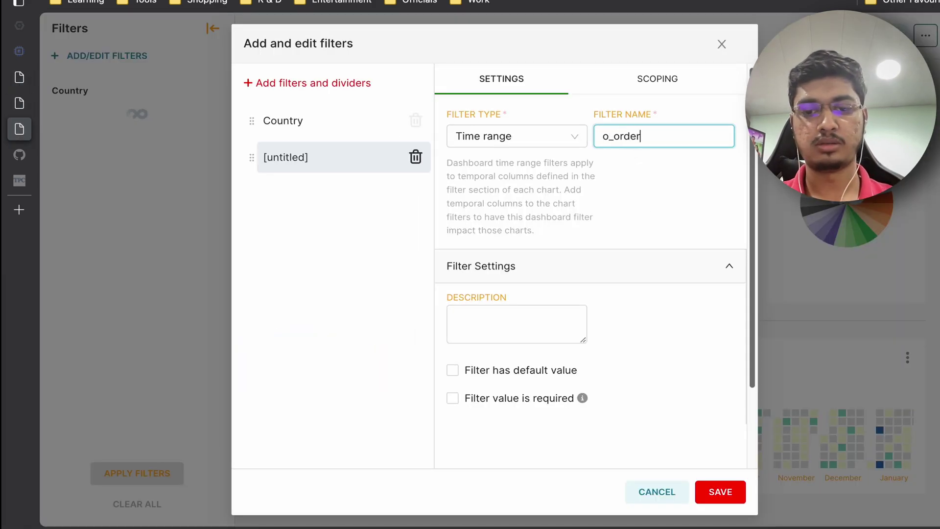
double_click(650, 137)
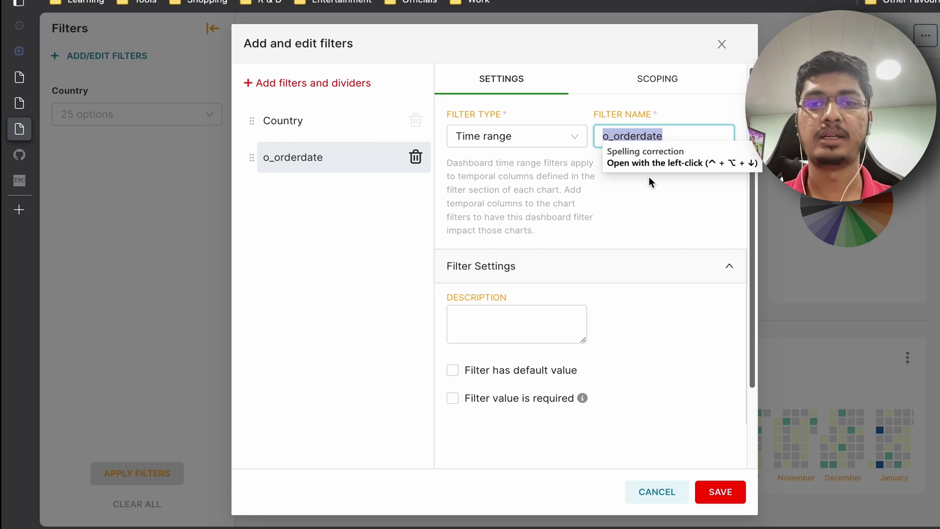
left_click(668, 141)
scroll(667, 141, "down", 1)
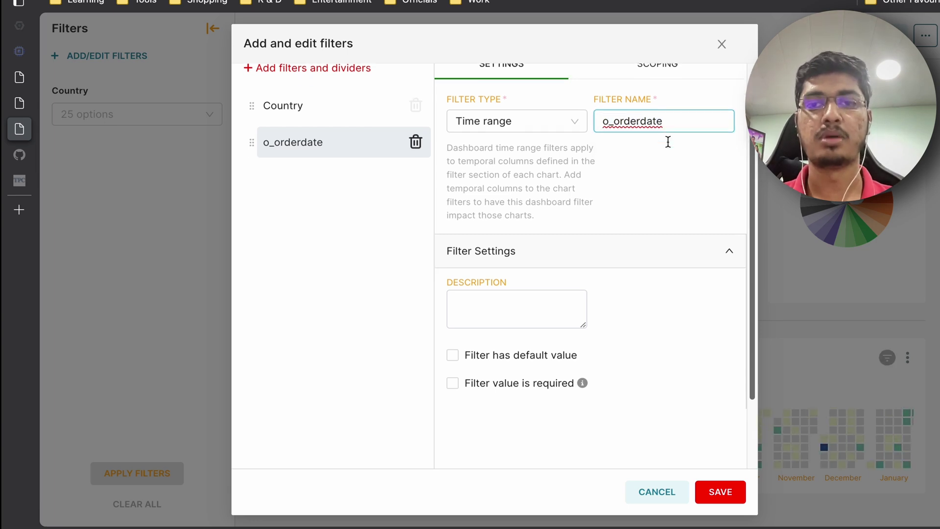
scroll(667, 141, "down", 2)
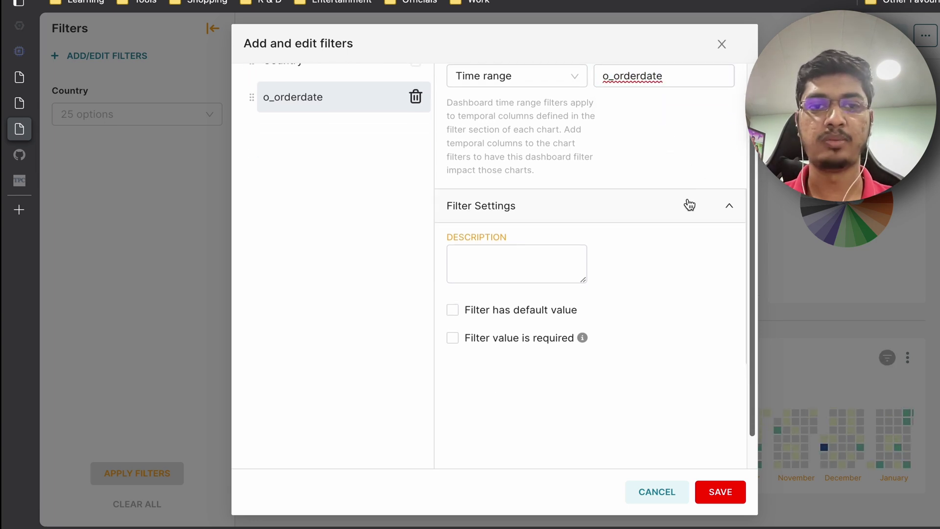
scroll(690, 205, "up", 2)
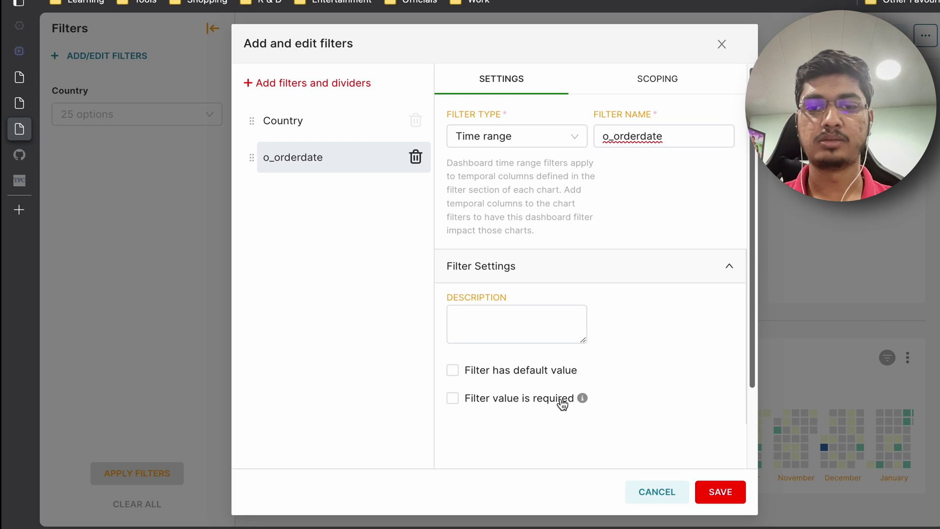
mouse_move(580, 400)
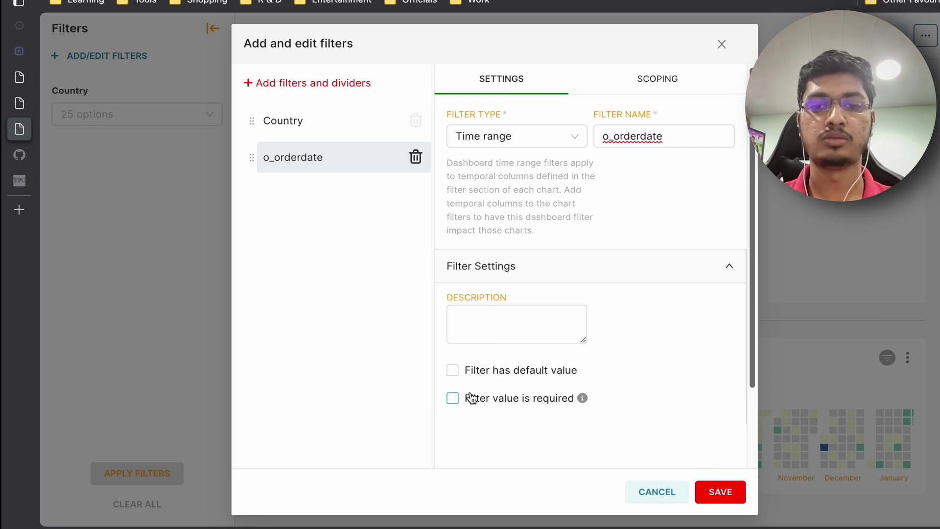
left_click(722, 492)
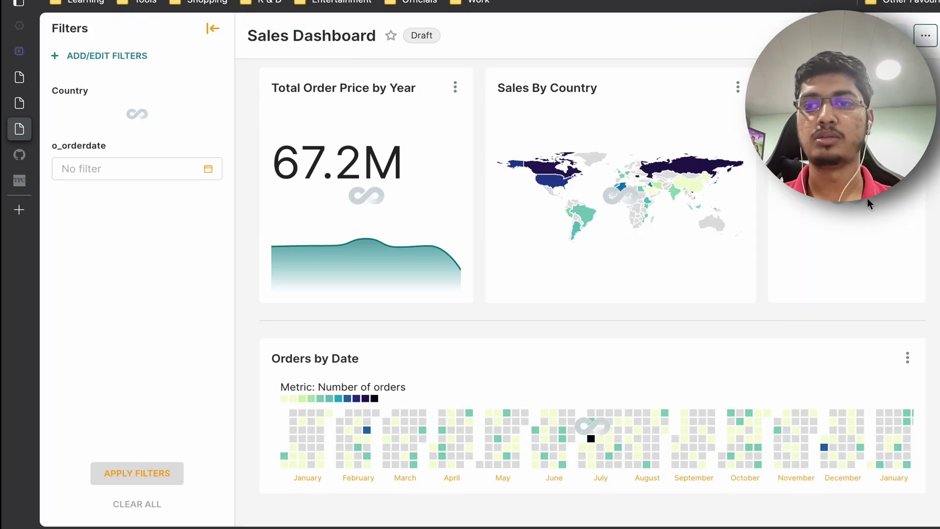
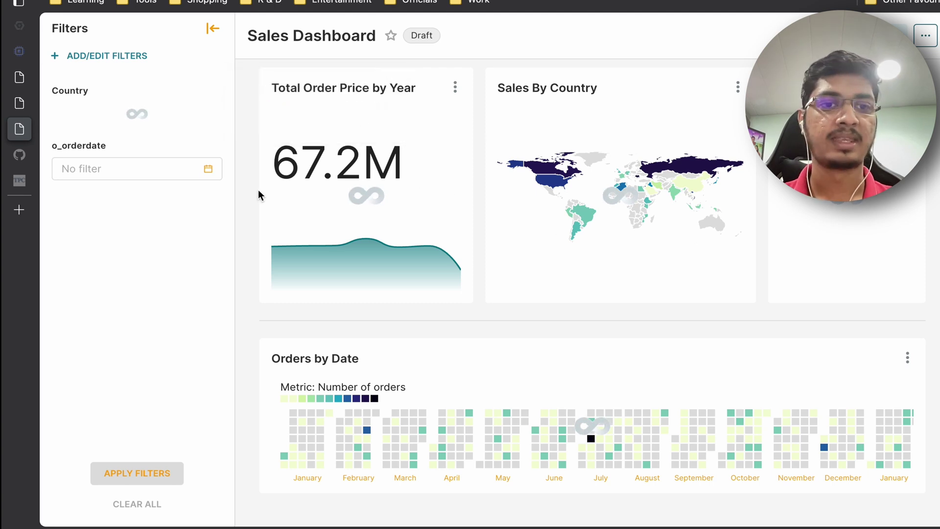
Switch the o_orderdate filter to a Custom time range whose start is a Specific Date/Time.
left_click(211, 172)
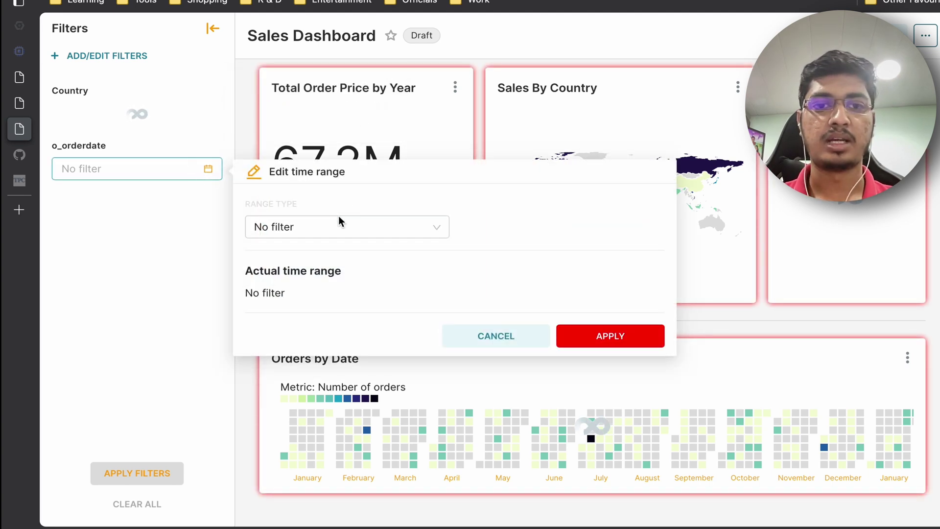
left_click(360, 225)
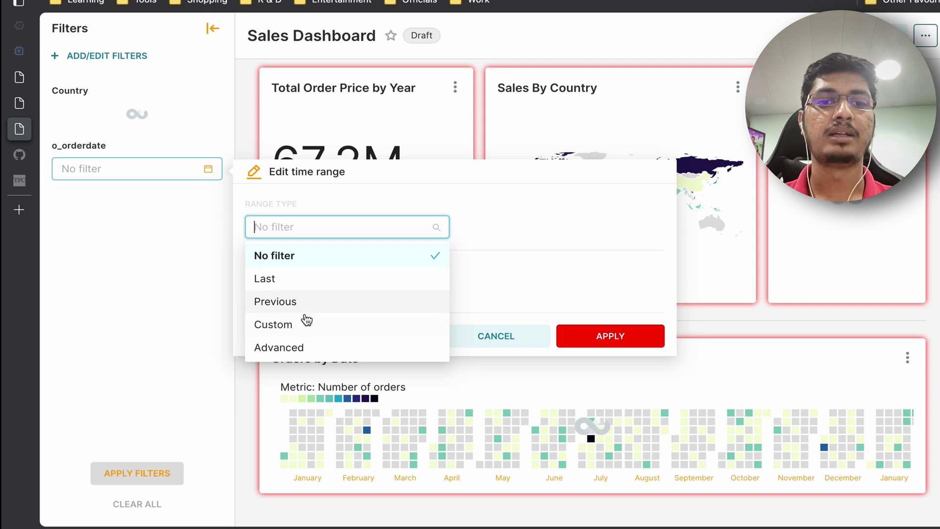
left_click(306, 323)
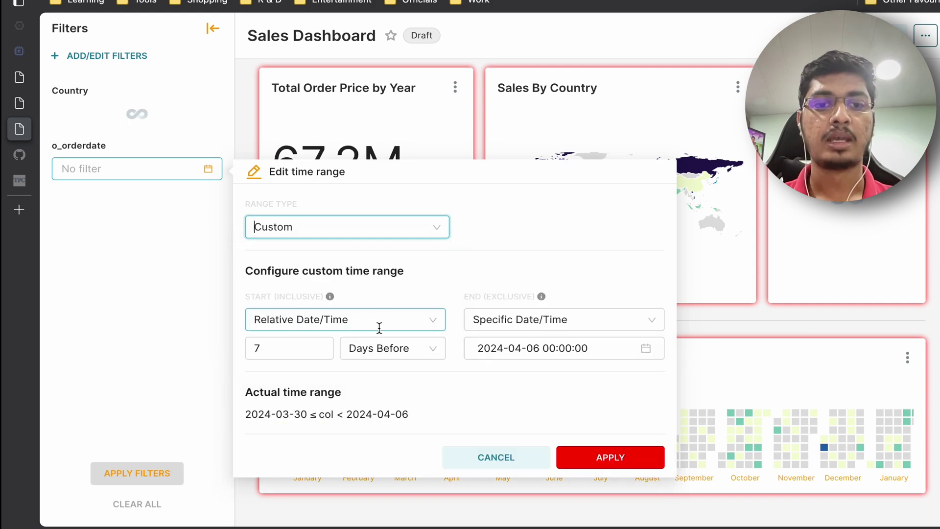
left_click(379, 327)
left_click(331, 381)
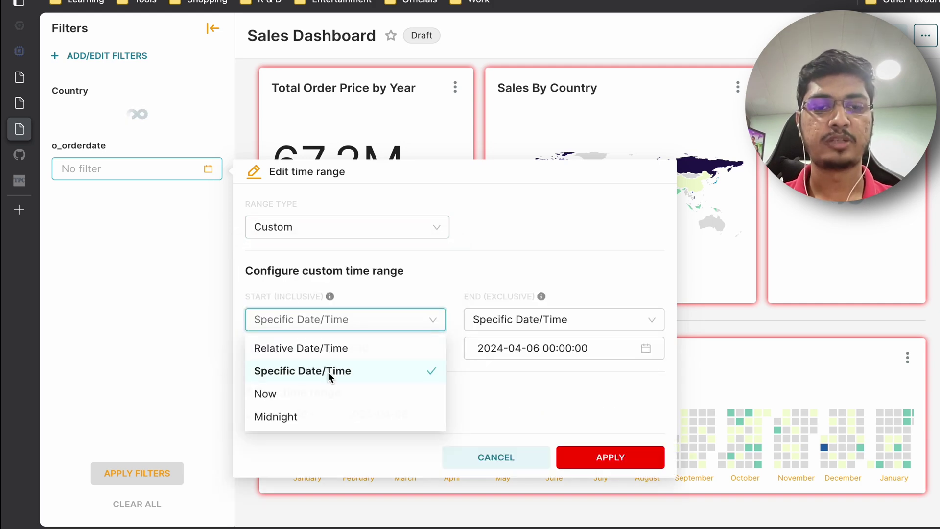
left_click(425, 351)
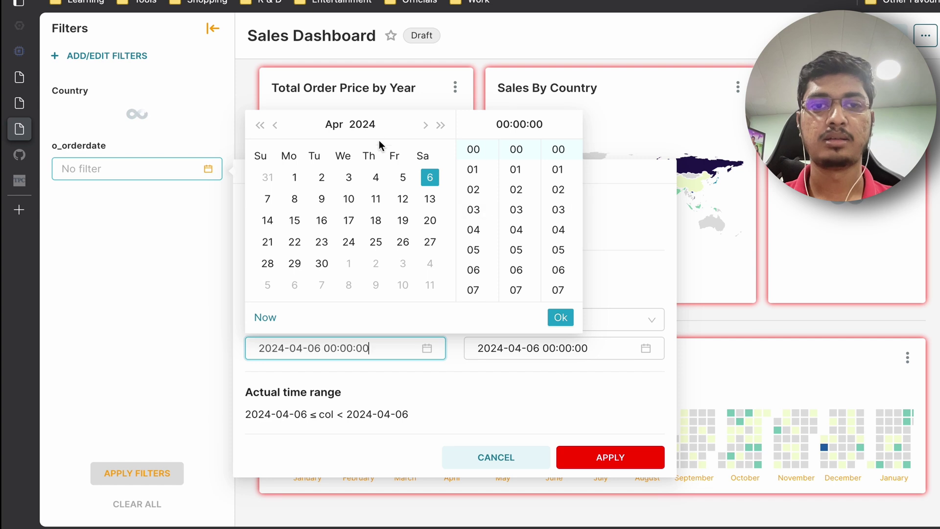
left_click(364, 125)
left_click(260, 99)
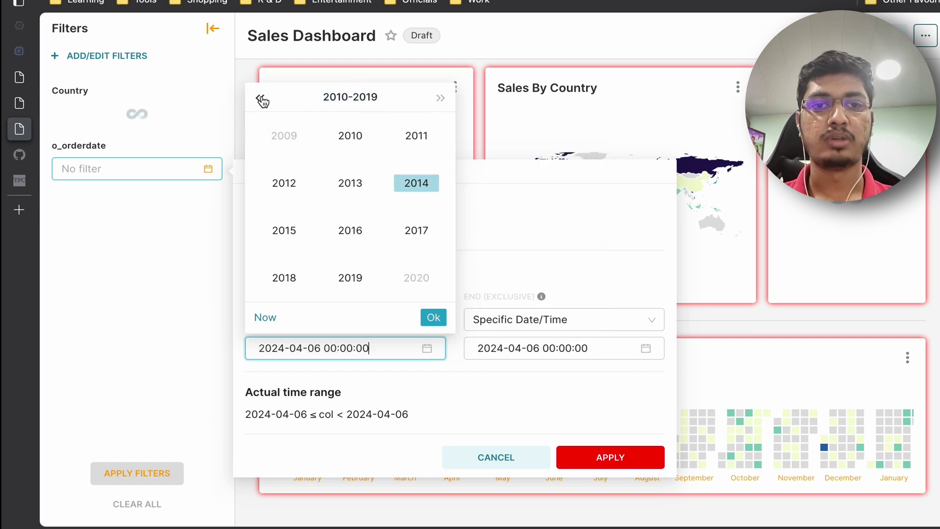
left_click(260, 98)
left_click(261, 100)
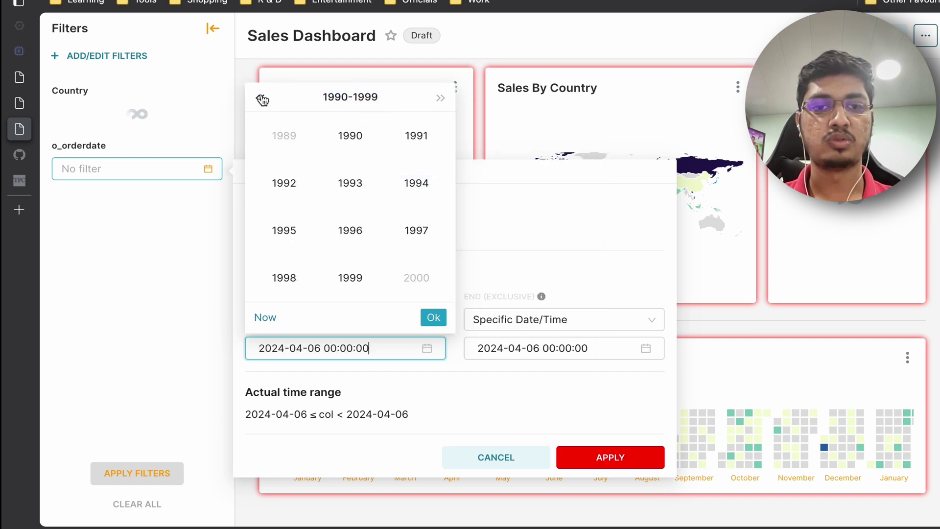
left_click(358, 235)
left_click(284, 137)
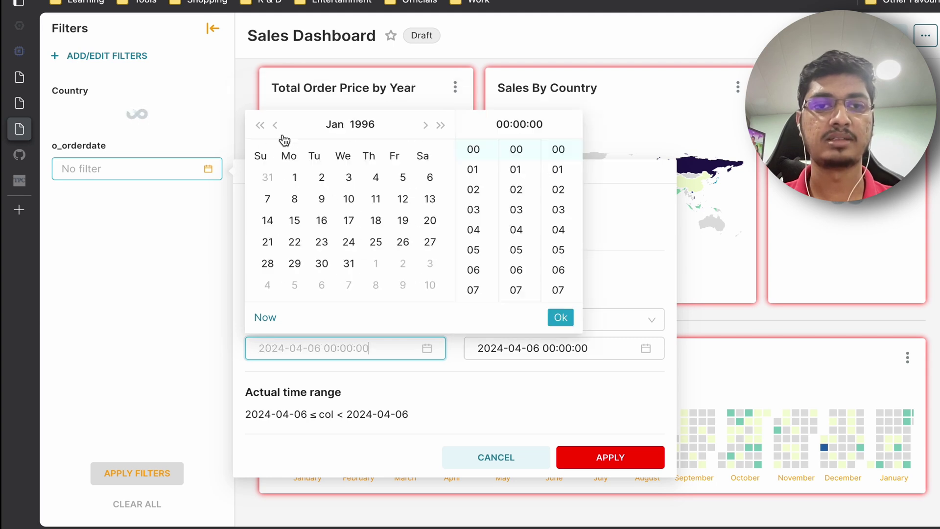
left_click(295, 178)
left_click(560, 317)
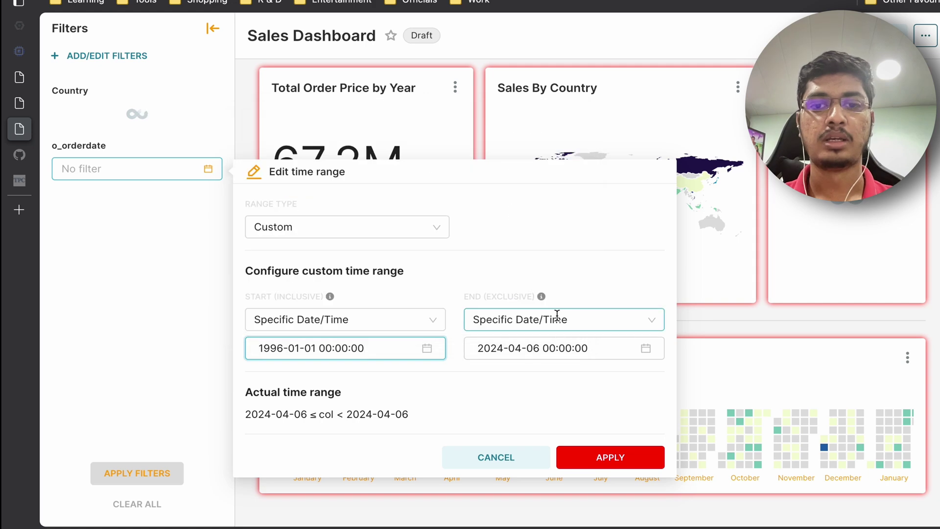
left_click(655, 351)
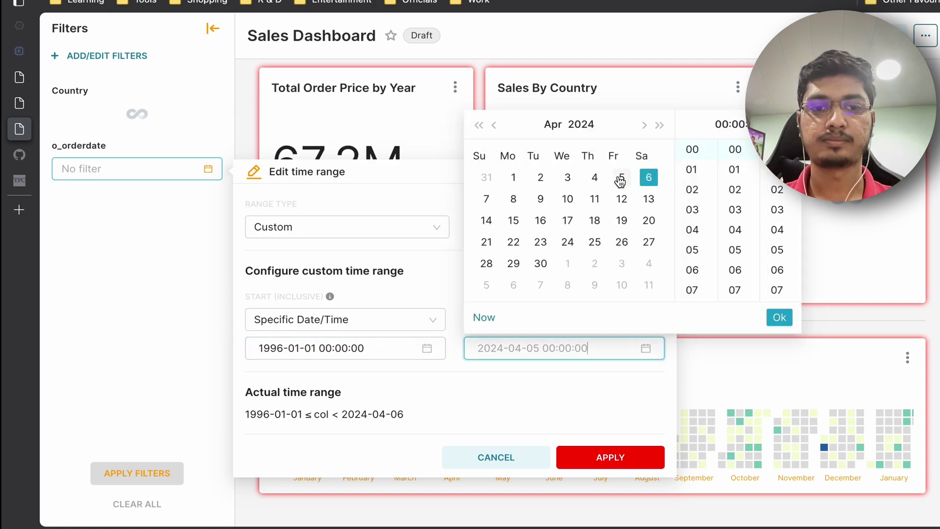
left_click(580, 124)
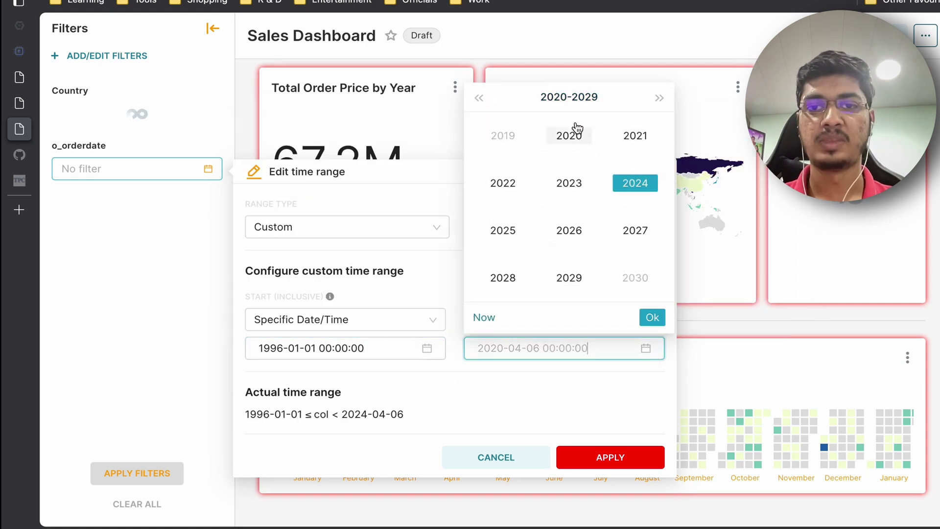
left_click(479, 100)
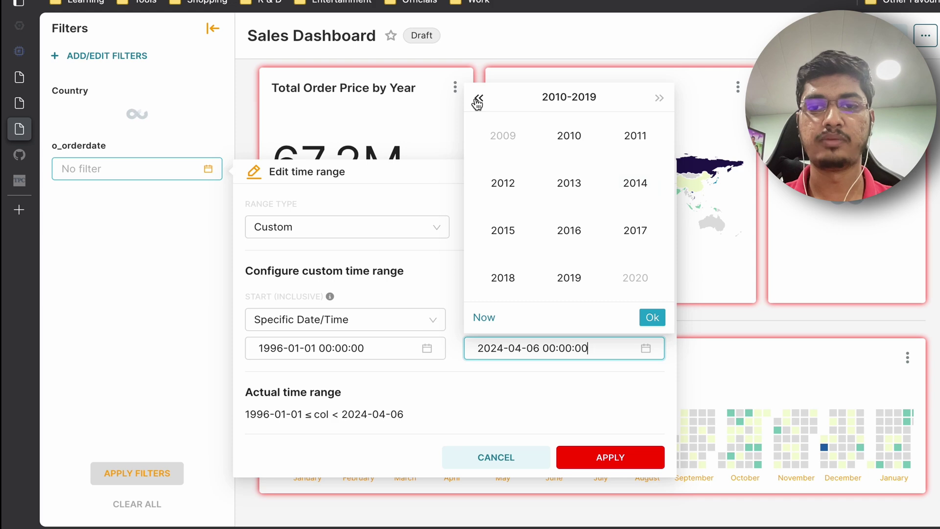
left_click(478, 101)
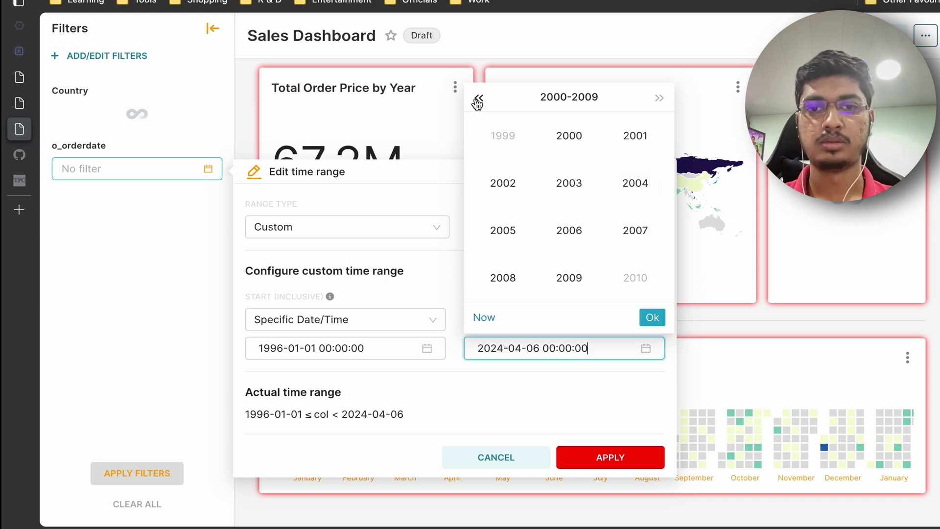
left_click(479, 100)
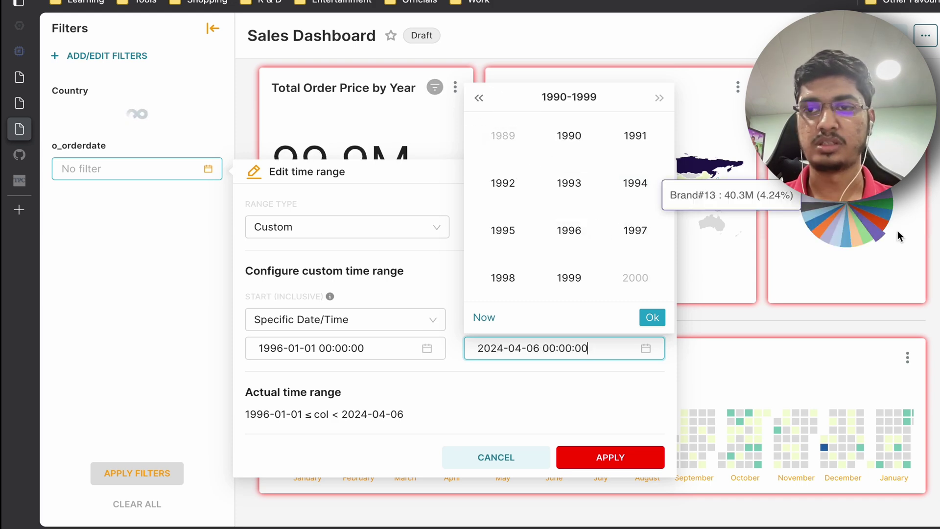
left_click(569, 231)
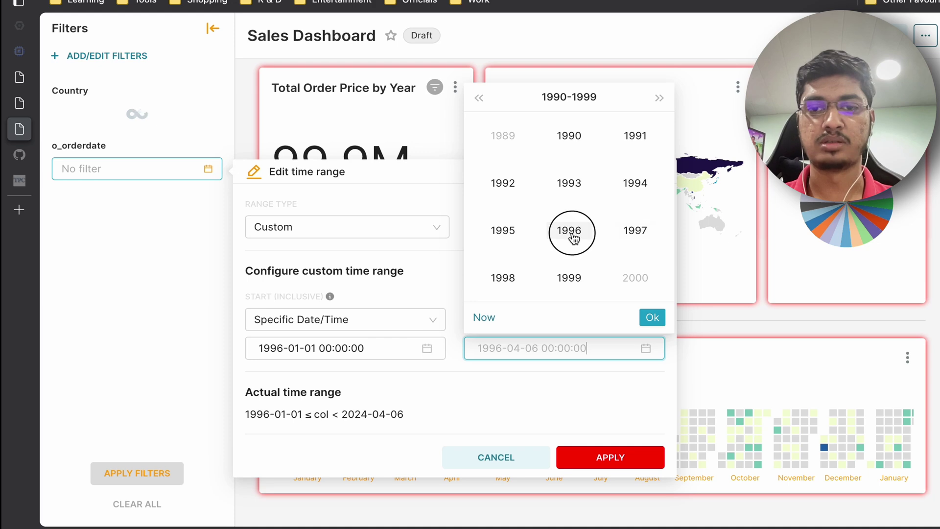
left_click(625, 279)
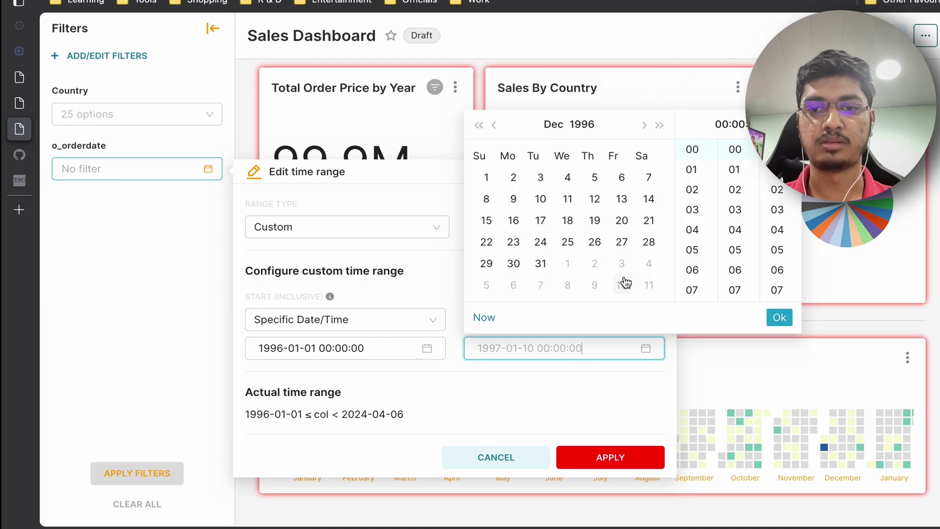
left_click(542, 268)
left_click(778, 318)
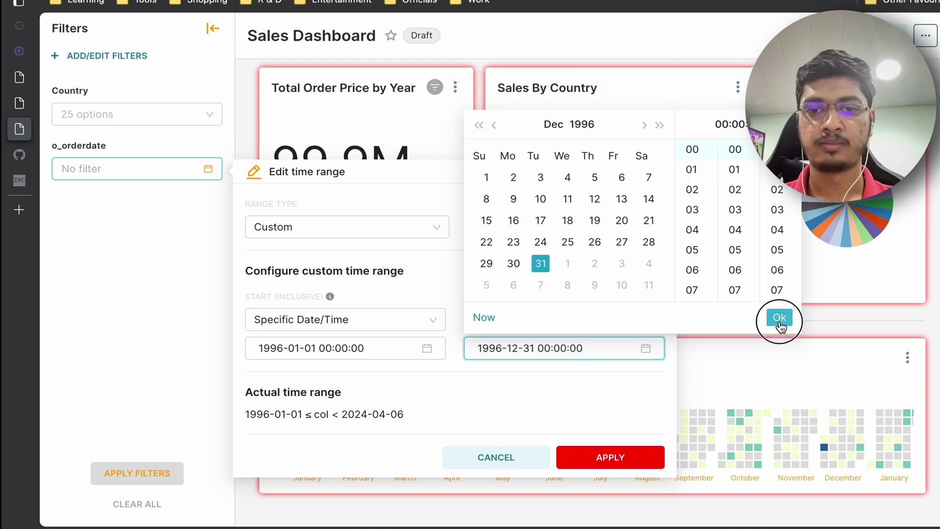
left_click(631, 458)
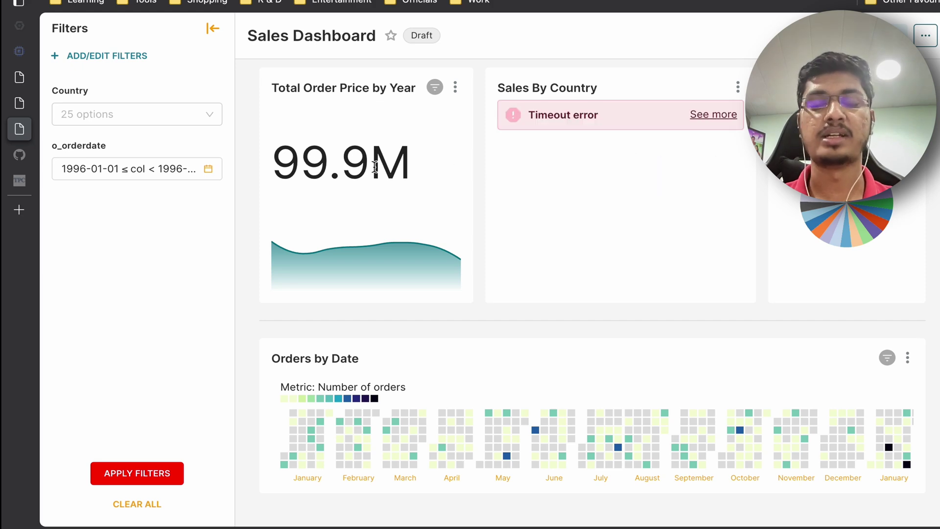
View the Sales By Country chart's error details, and apply the selected filters to the dashboard.
left_click(716, 116)
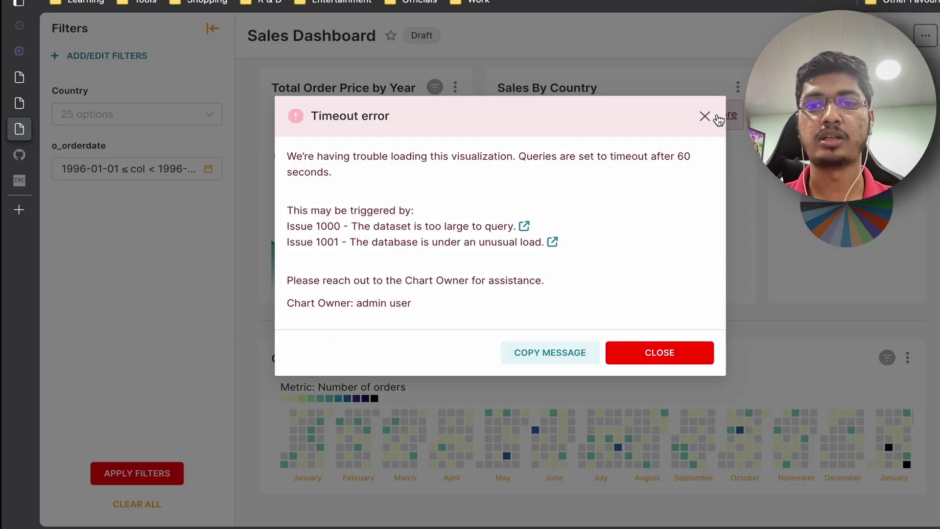
left_click(705, 118)
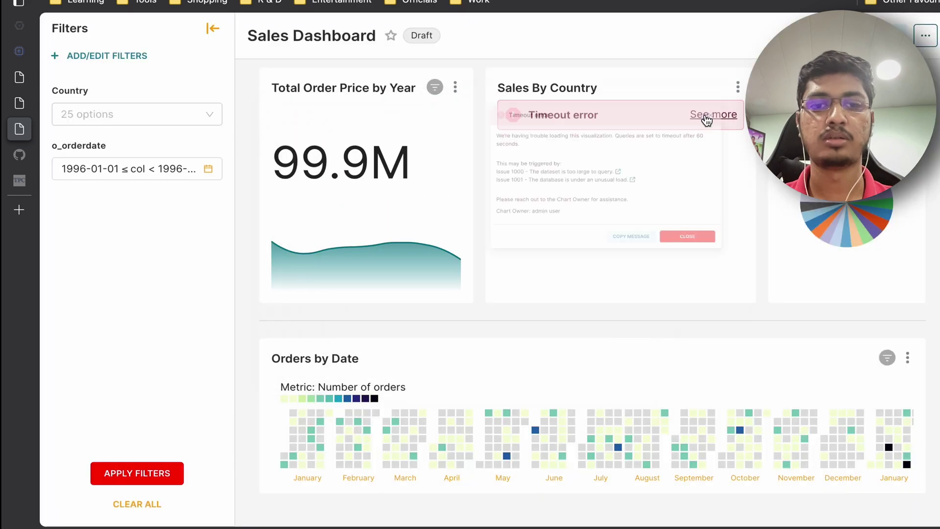
left_click(141, 474)
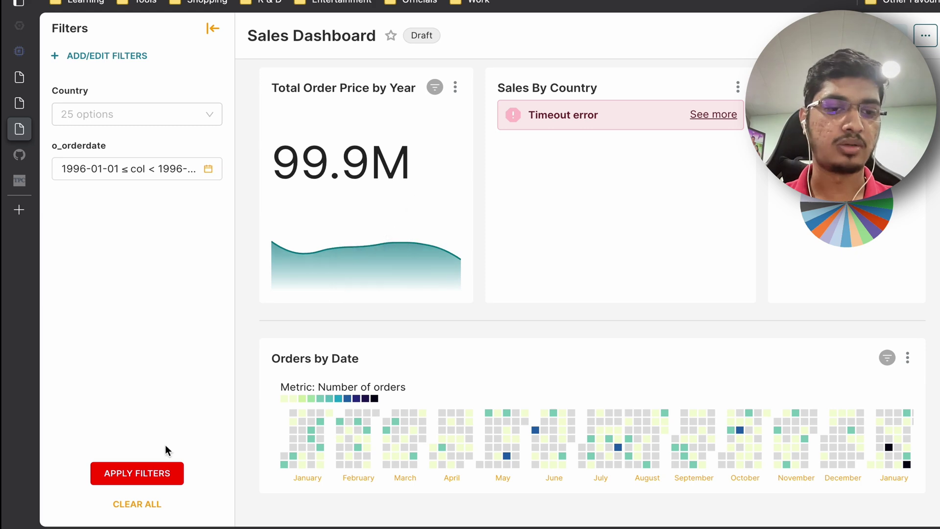
left_click(137, 472)
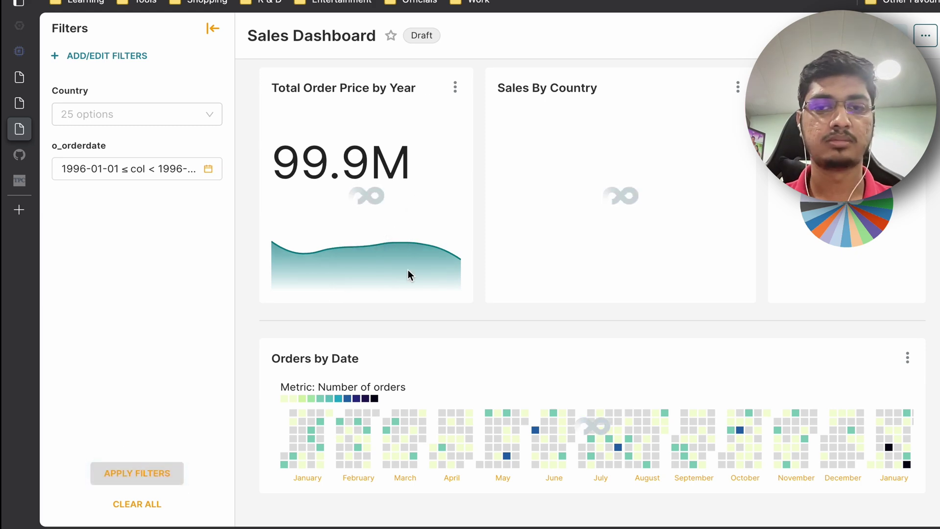
mouse_move(150, 147)
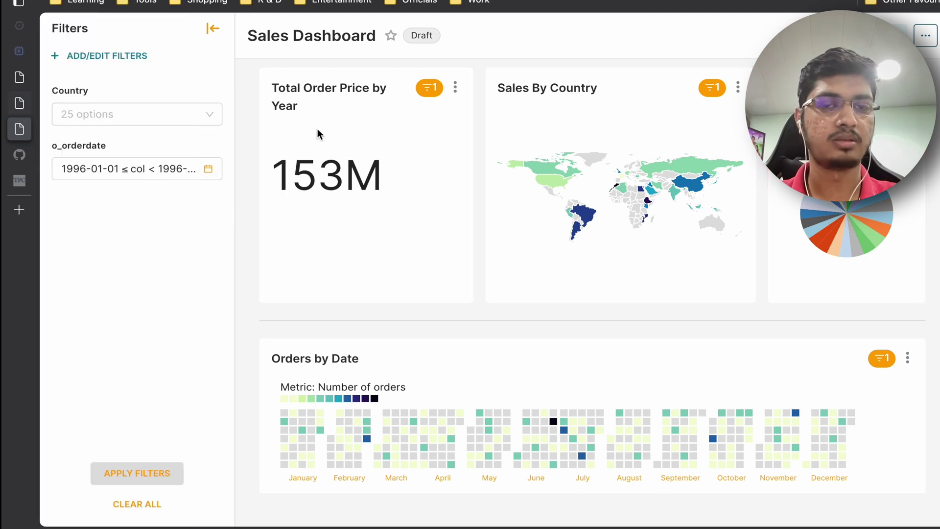
Open the Total Order Price by Year chart from the charts list and examine its time, query and option settings.
left_click(14, 106)
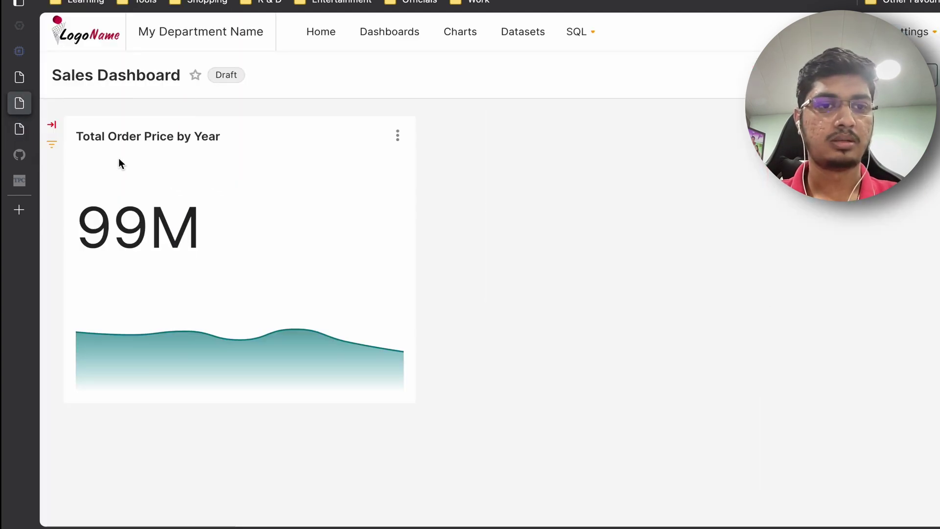
left_click(21, 128)
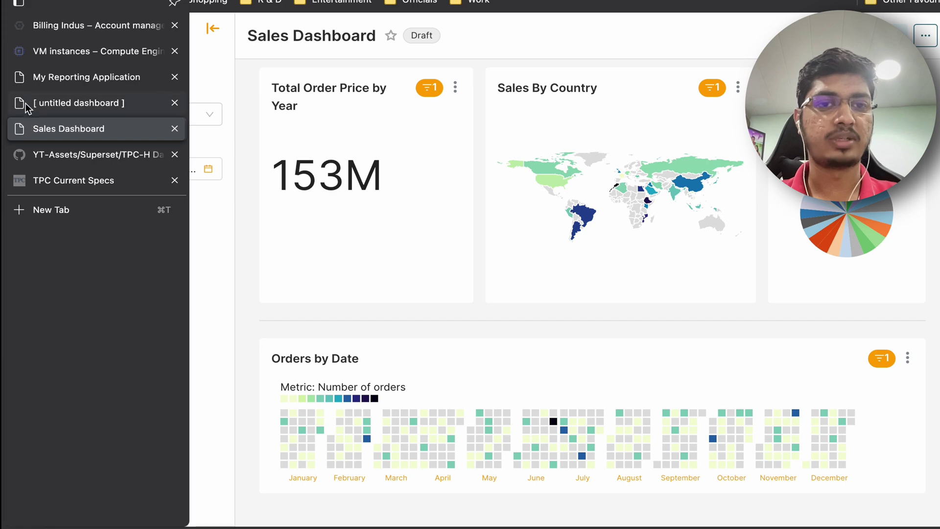
left_click(26, 104)
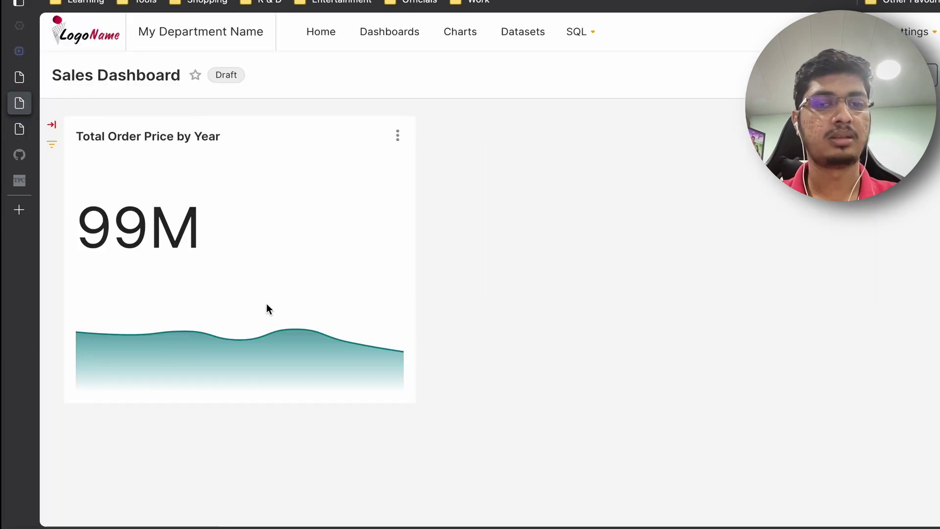
left_click(462, 40)
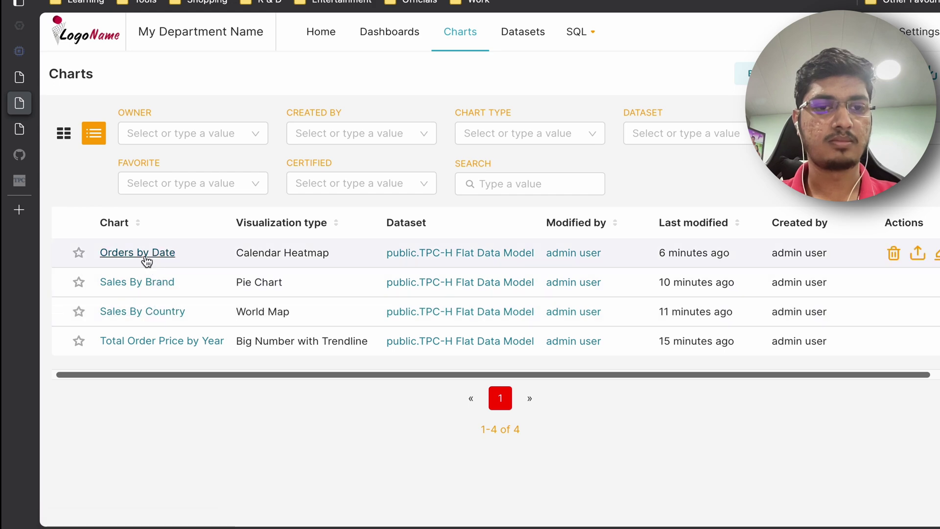
left_click(147, 341)
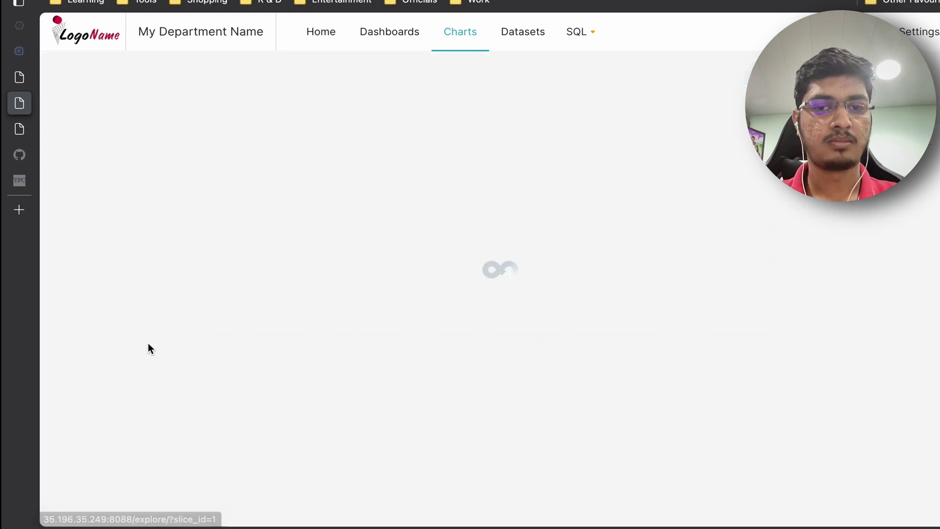
scroll(342, 323, "down", 5)
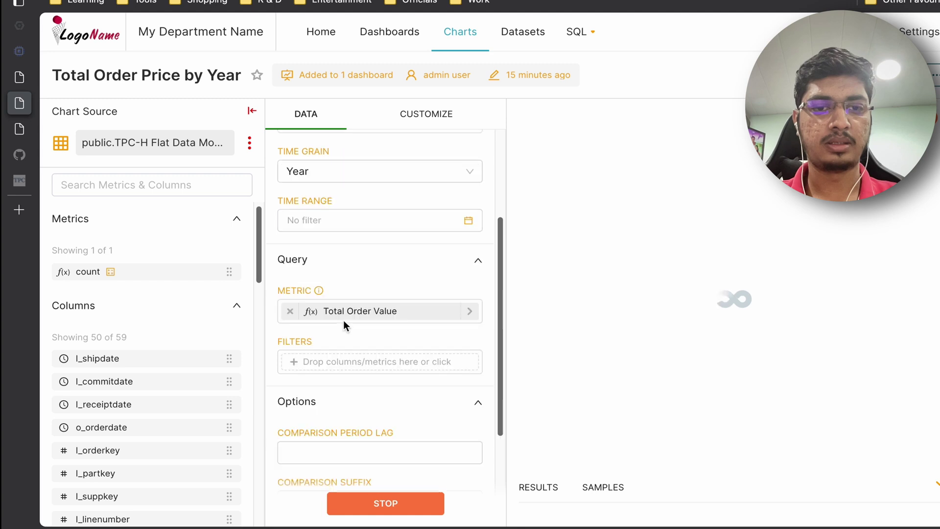
scroll(346, 325, "up", 3)
scroll(390, 258, "down", 5)
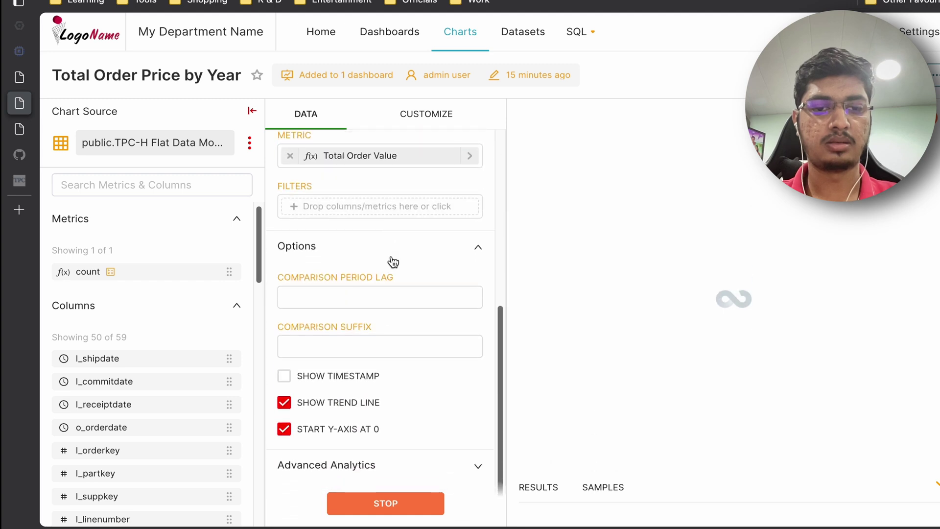
scroll(392, 260, "up", 6)
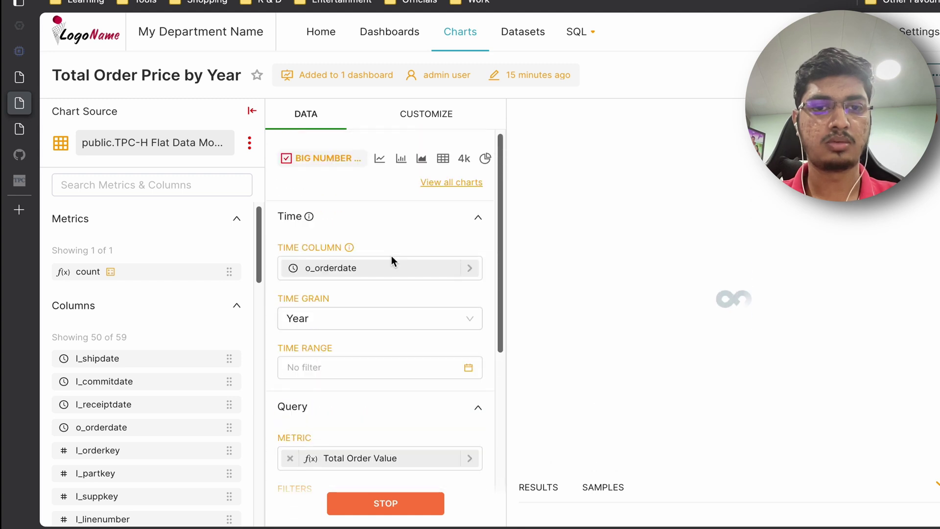
Return to the Sales Dashboard and look through the options of the Country filter.
left_click(18, 81)
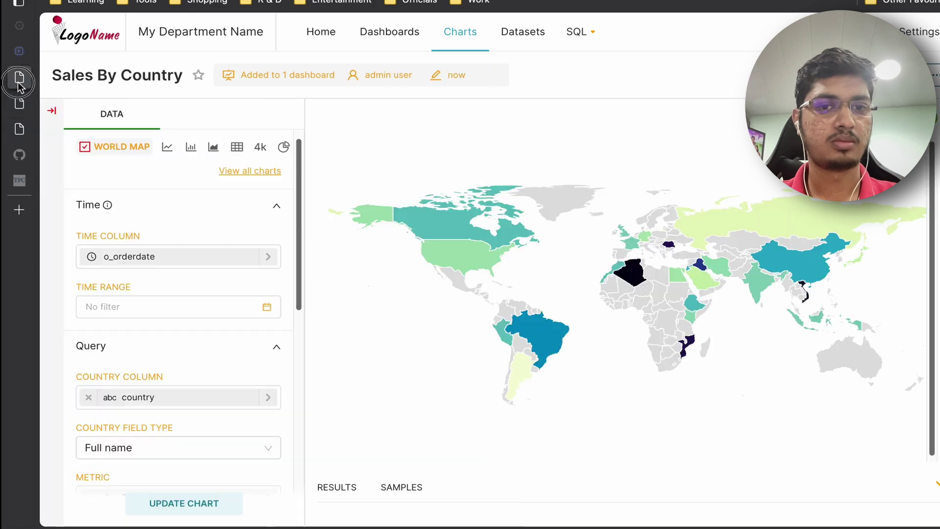
left_click(19, 103)
left_click(19, 129)
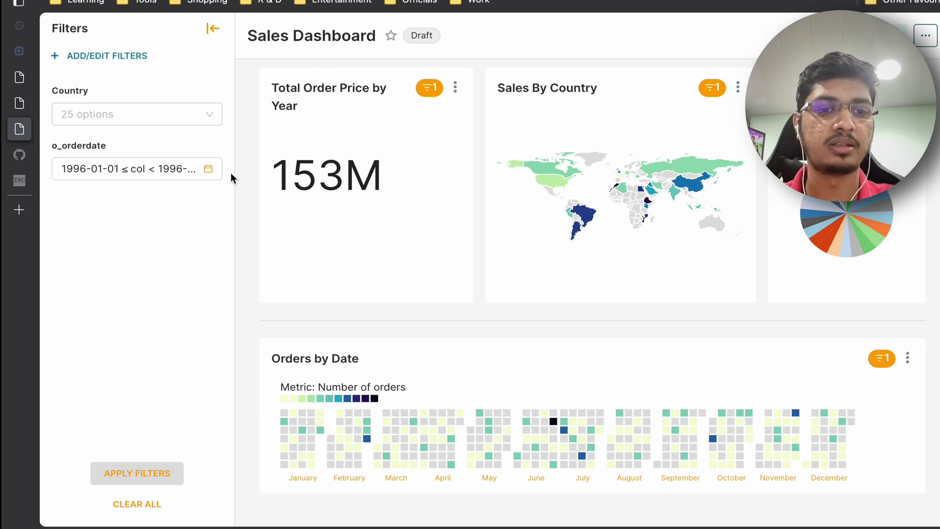
left_click(194, 112)
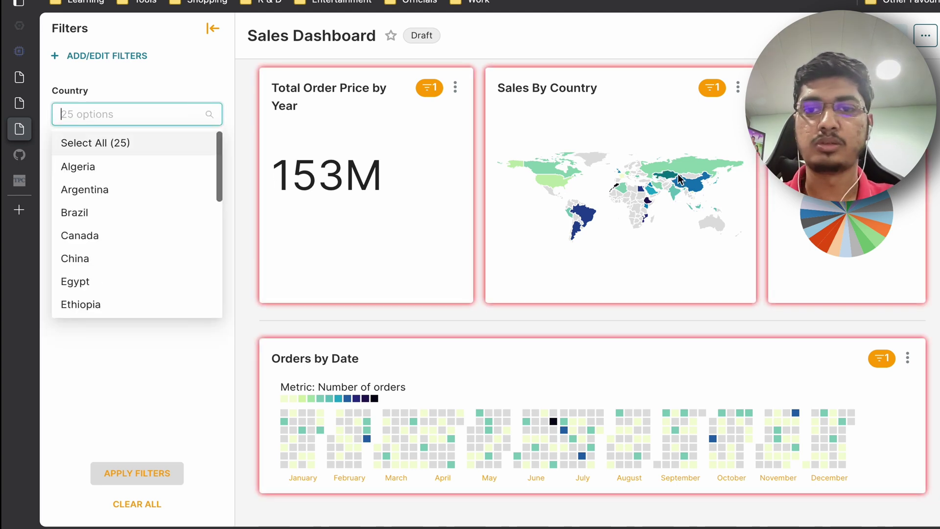
scroll(146, 239, "down", 5)
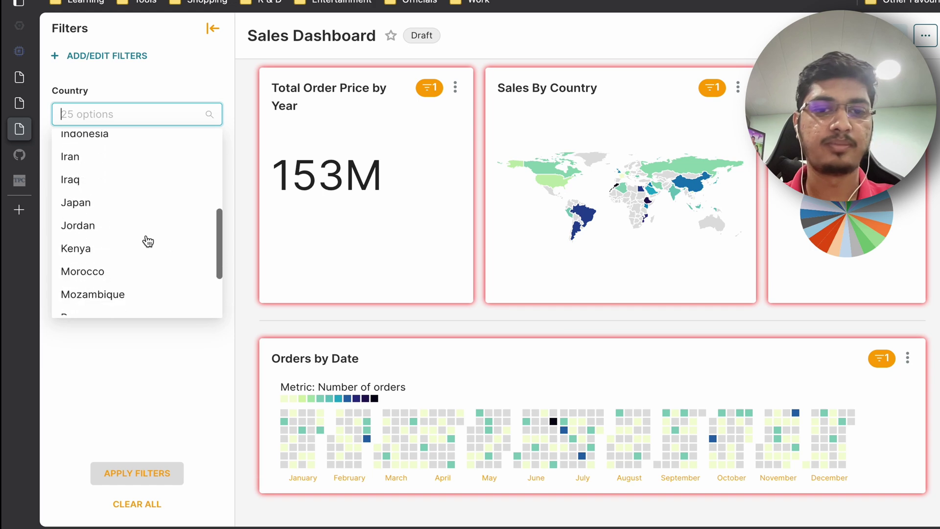
left_click(380, 316)
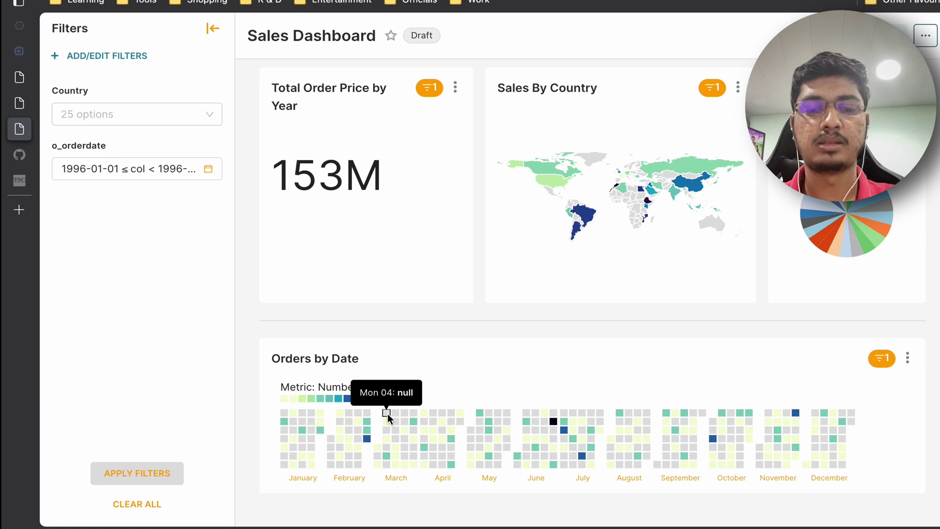
Set the Country filter to India, apply it to the dashboard, and inspect the filtered charts.
left_click(170, 113)
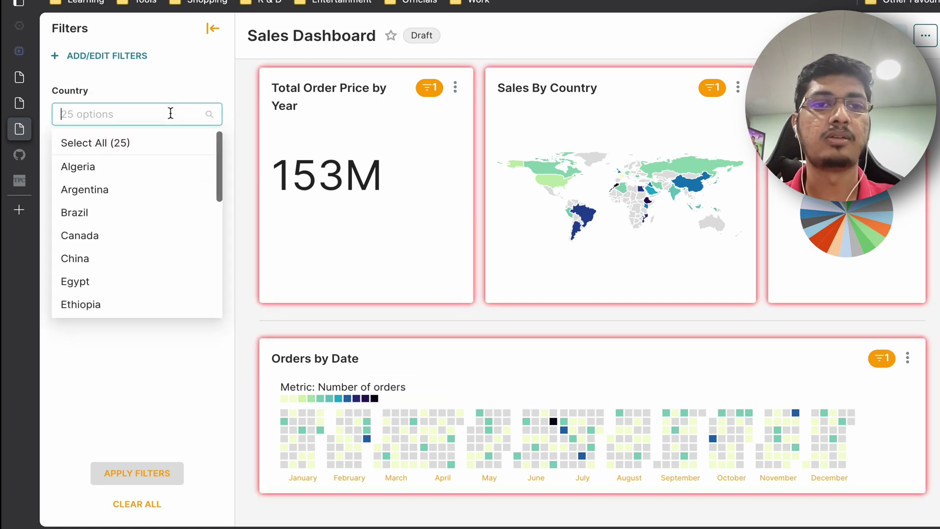
scroll(116, 292, "down", 4)
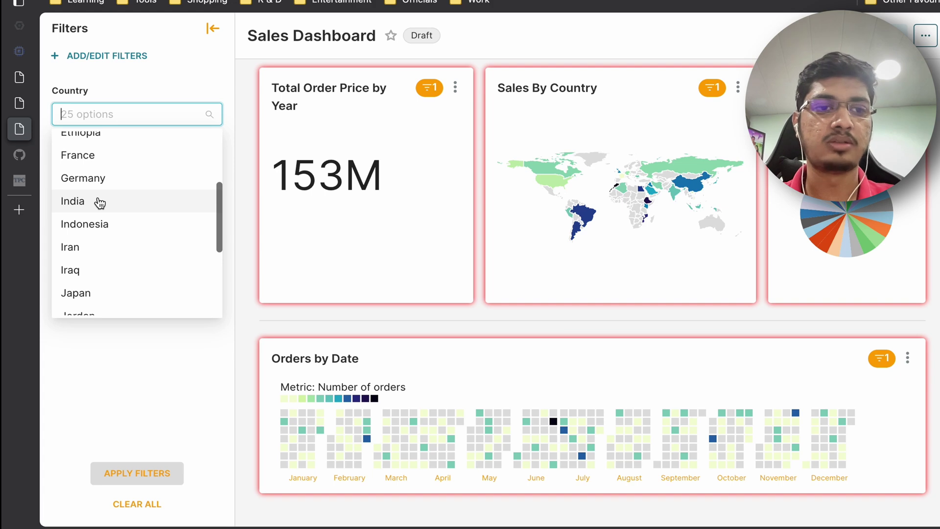
left_click(100, 202)
left_click(157, 479)
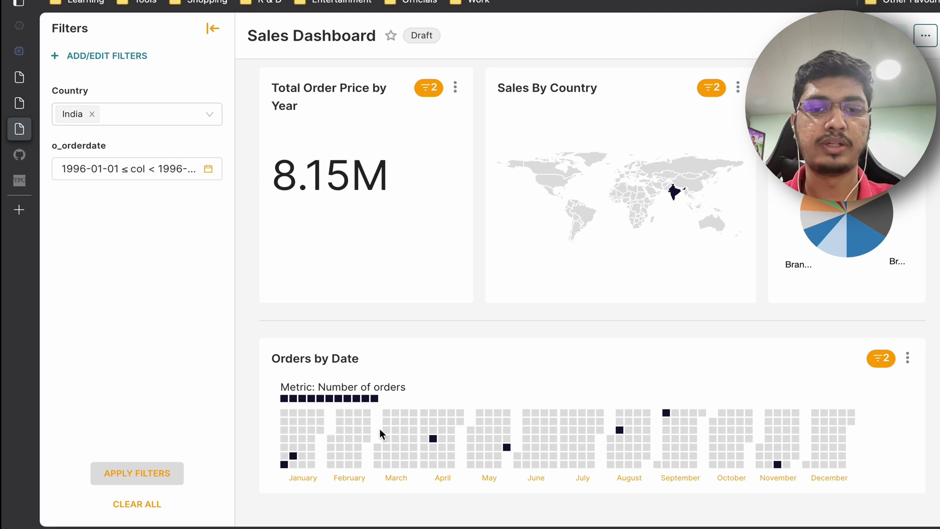
mouse_move(433, 438)
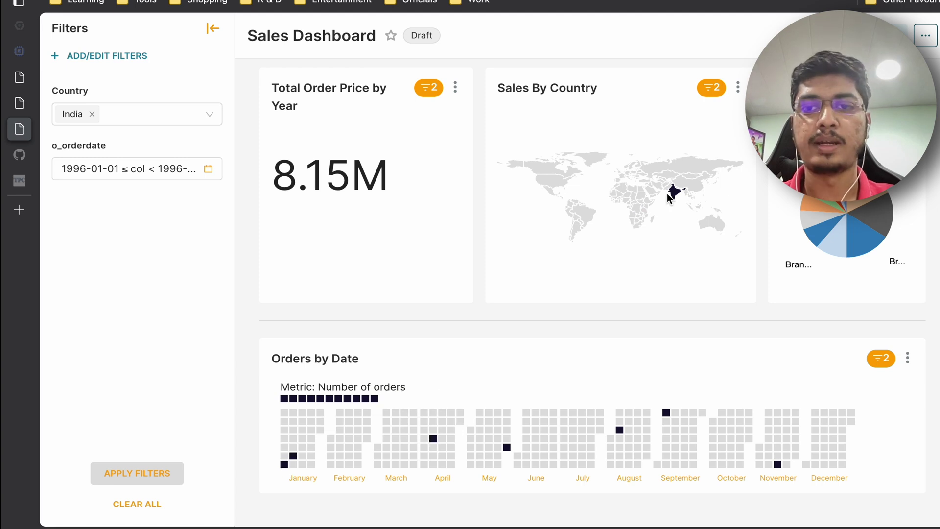
mouse_move(666, 192)
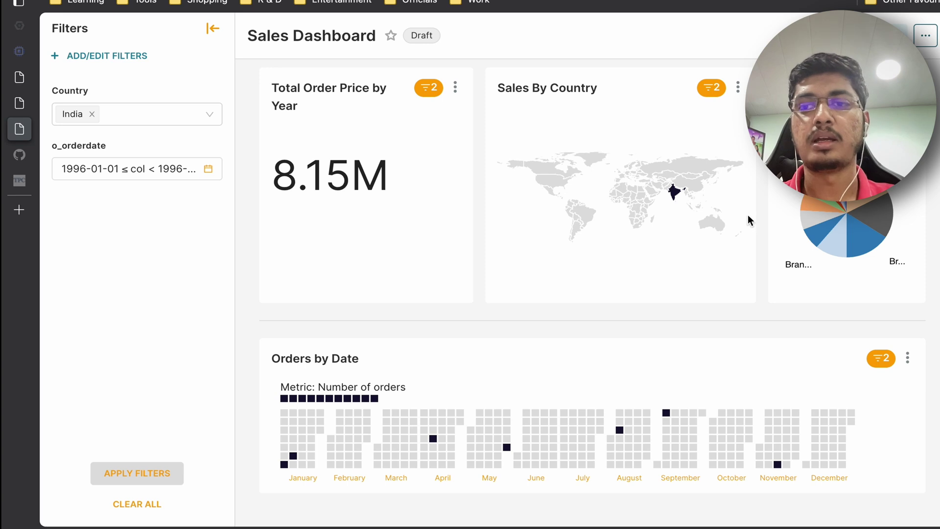
mouse_move(813, 196)
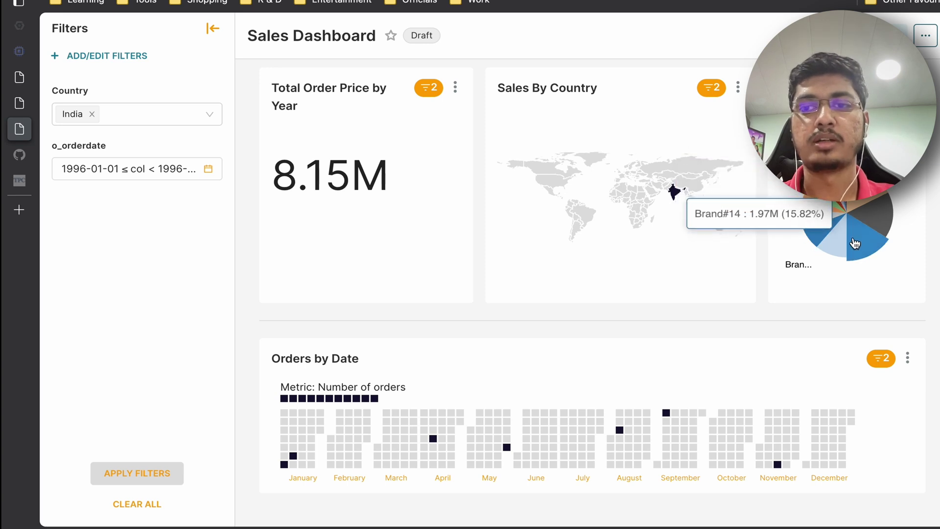
mouse_move(95, 120)
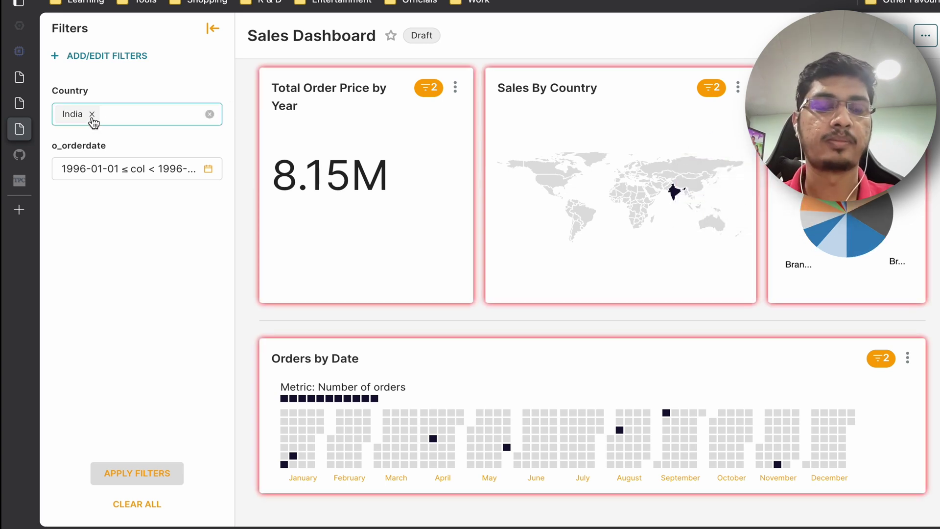